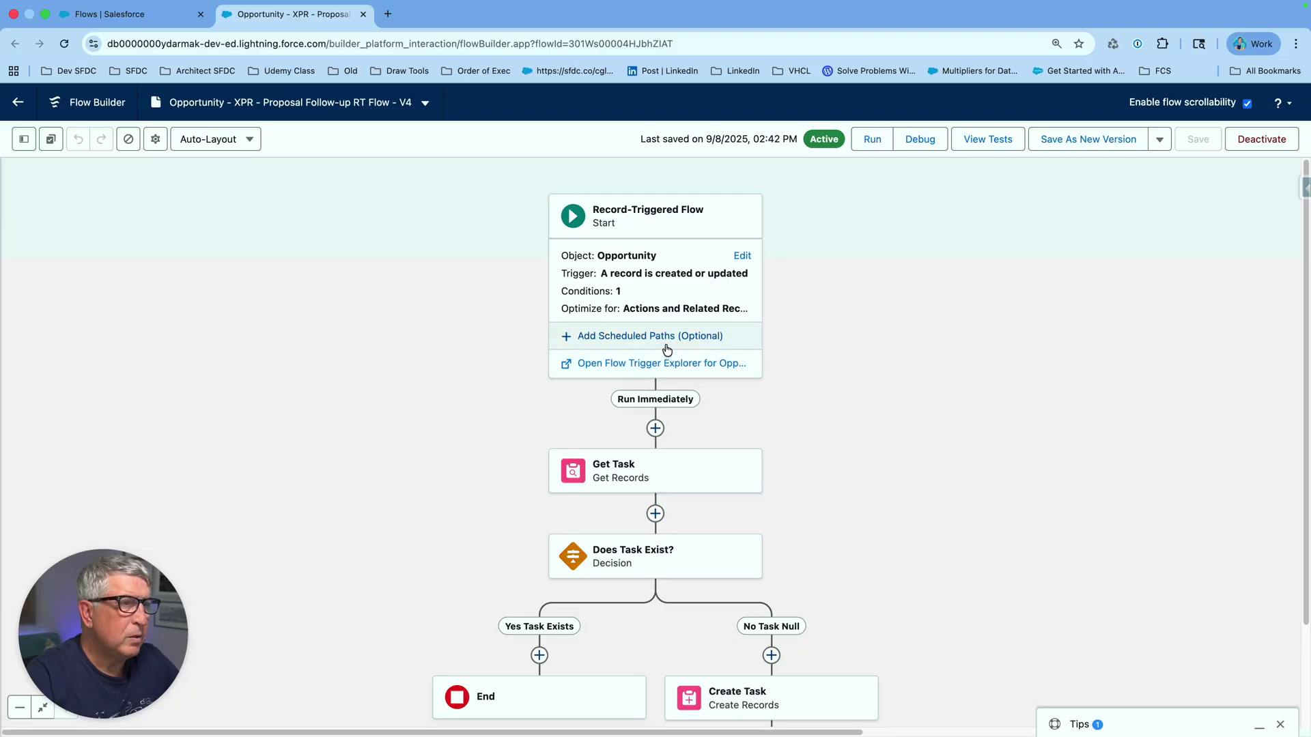
Review the Opportunity start trigger's configuration settings.
left_click(652, 295)
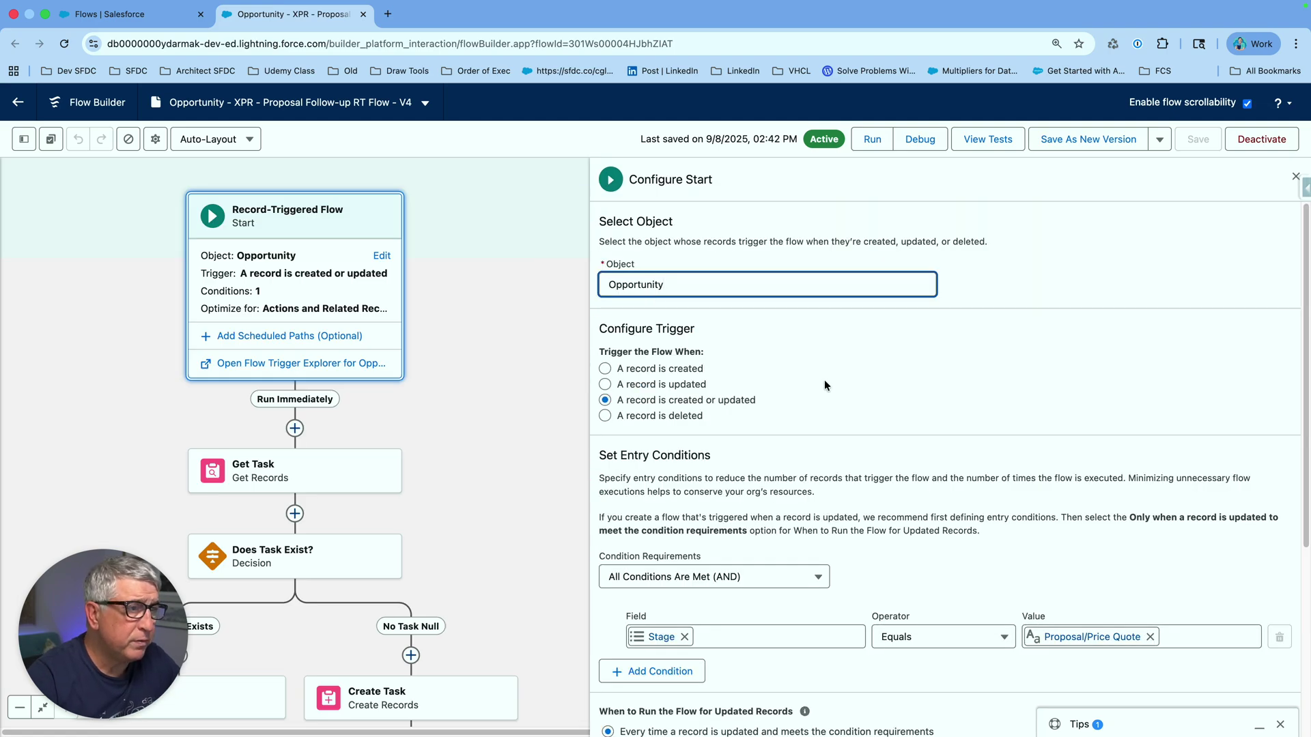
scroll(860, 382, "down", 3)
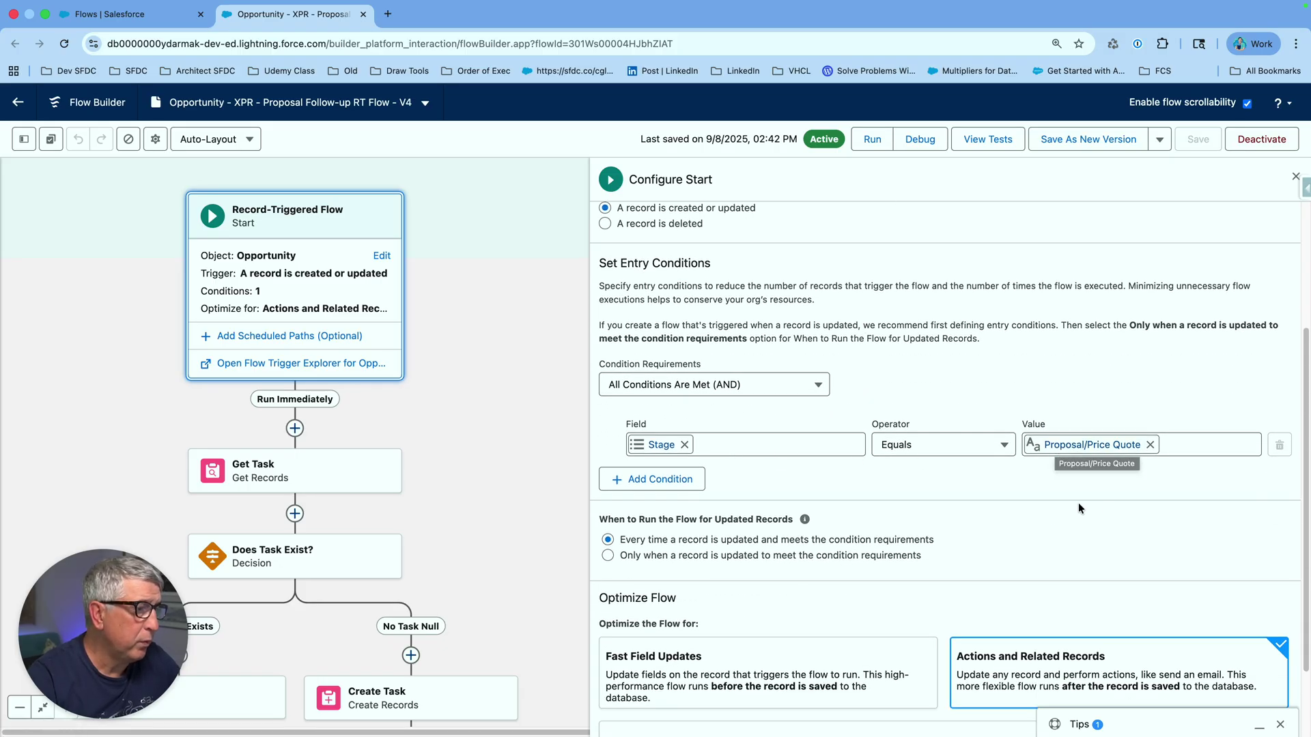
scroll(1077, 503, "down", 2)
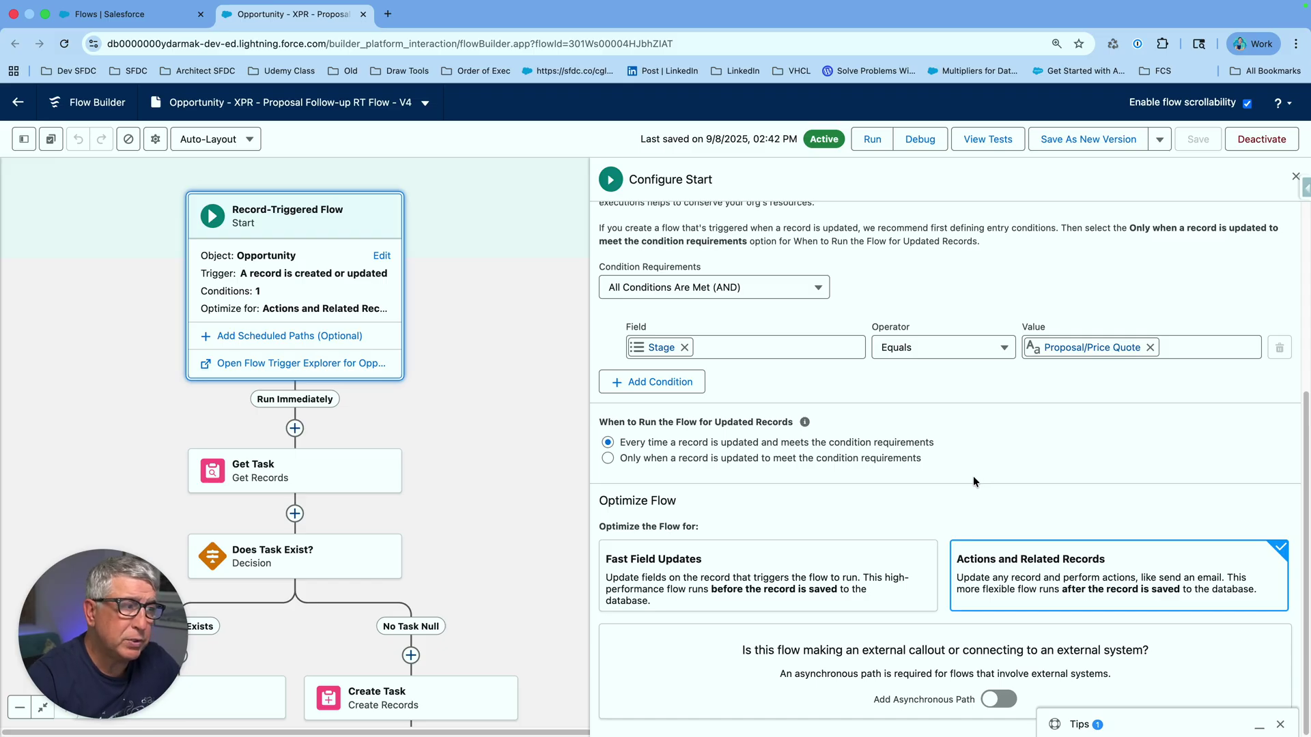
Open the Get Task lookup, which filters Tasks by Subject, Status and Related To ID.
left_click(1295, 176)
left_click_drag(717, 442, 887, 419)
left_click(529, 250)
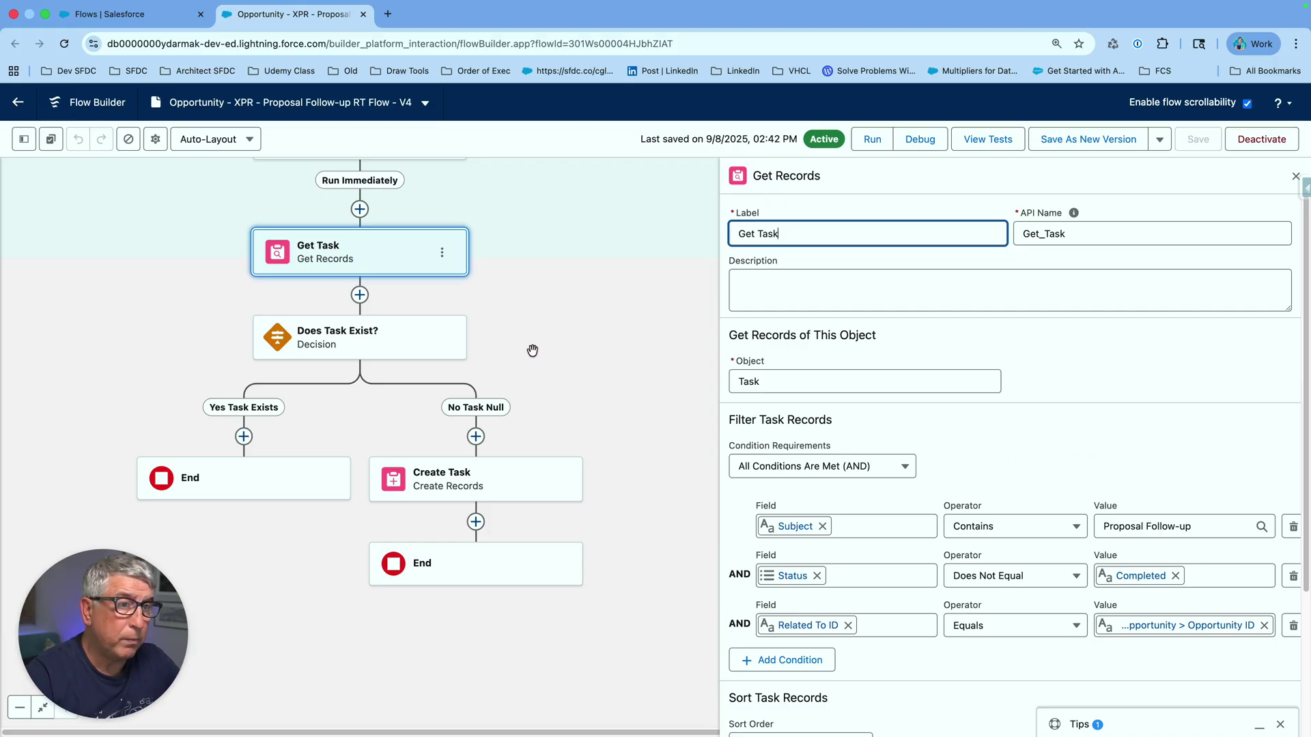
Open the Does Task Exist? decision to review its Yes Task Exists and No Task Null outcomes.
left_click(357, 338)
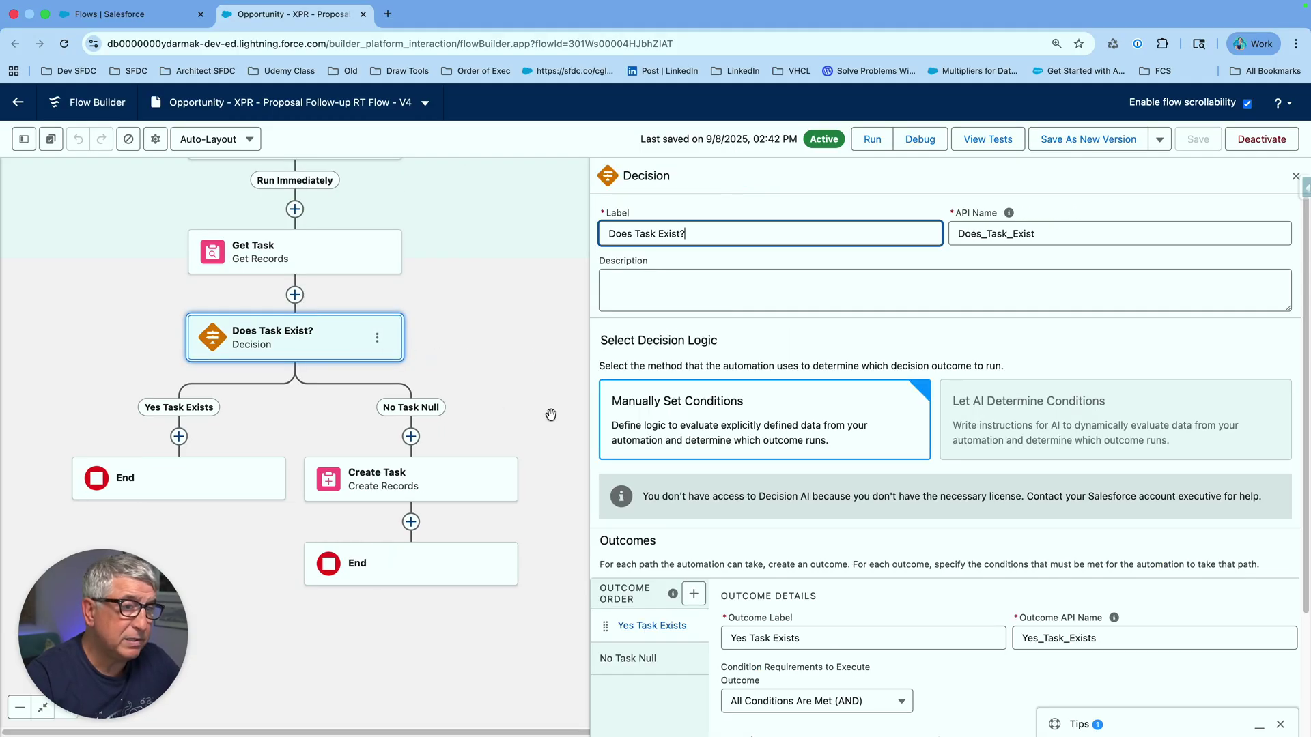
Review Create Task's field values: subject Proposal Follow-up and due date from DueDateFormula.
left_click(416, 487)
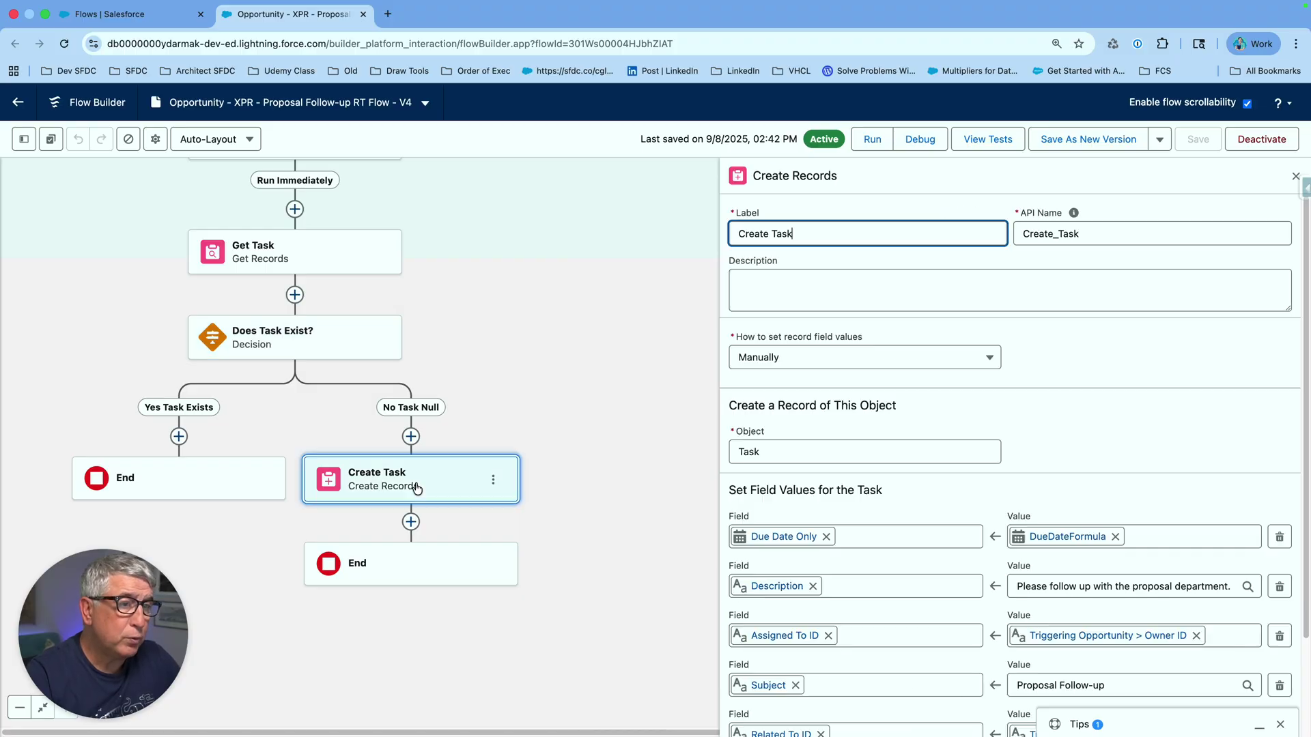
scroll(807, 483, "down", 2)
scroll(805, 479, "down", 1)
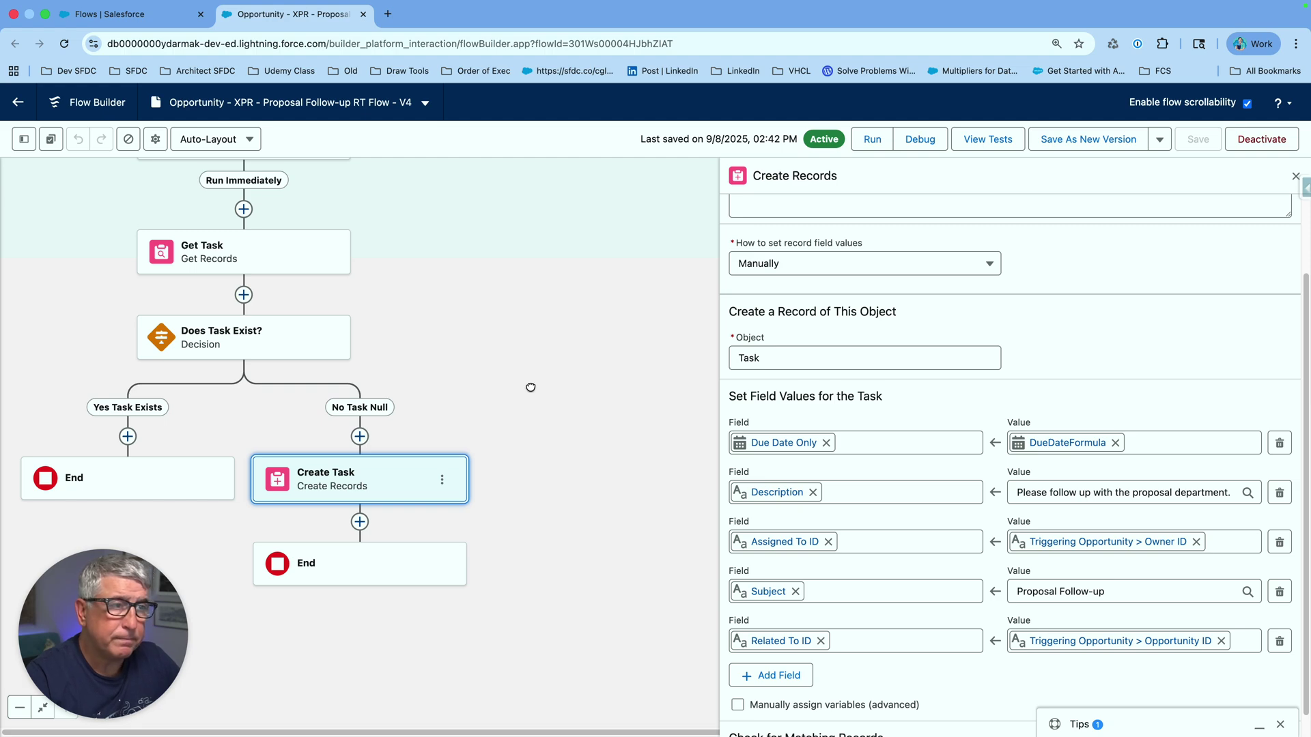
left_click_drag(530, 384, 638, 386)
Show the Toolbox and view the DueDateFormula formula without changing it.
left_click(24, 139)
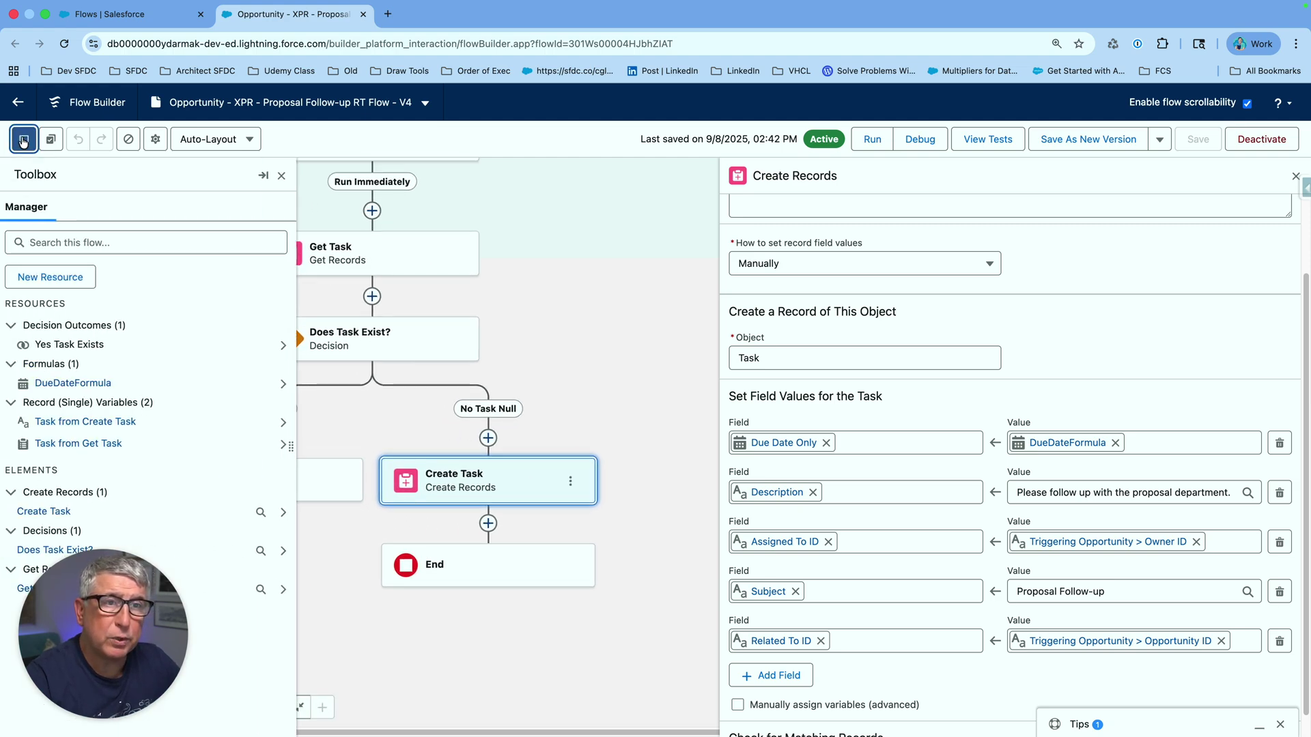
double_click(97, 382)
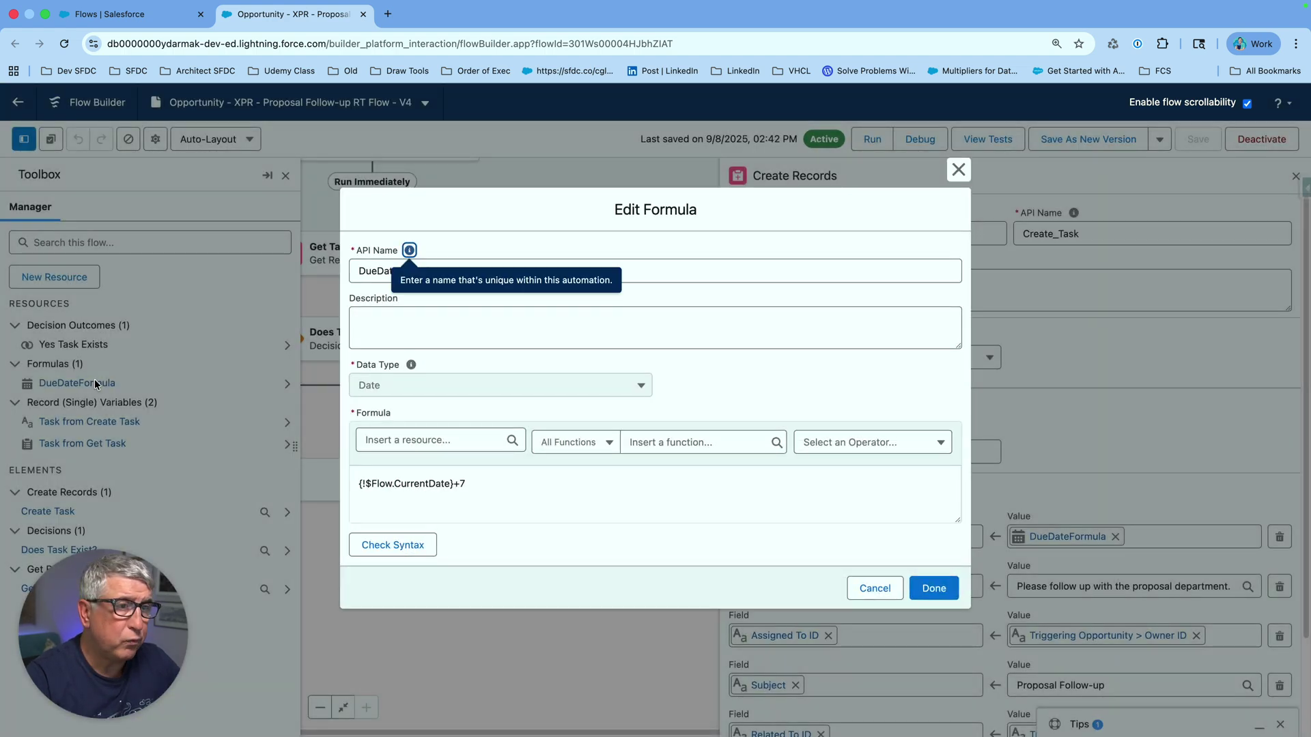
left_click(874, 588)
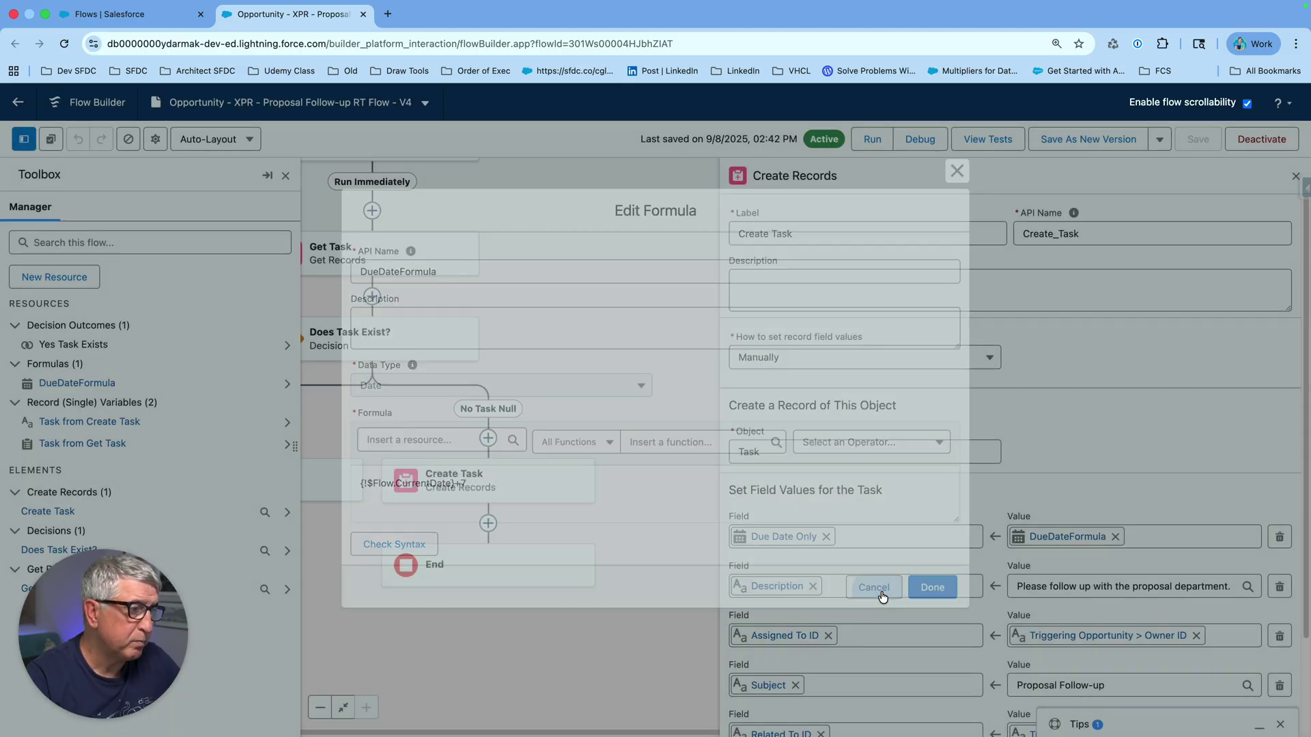
Look over the start element's trigger settings, then close them to show the full diagram.
left_click_drag(611, 423, 696, 463)
left_click_drag(625, 293, 625, 381)
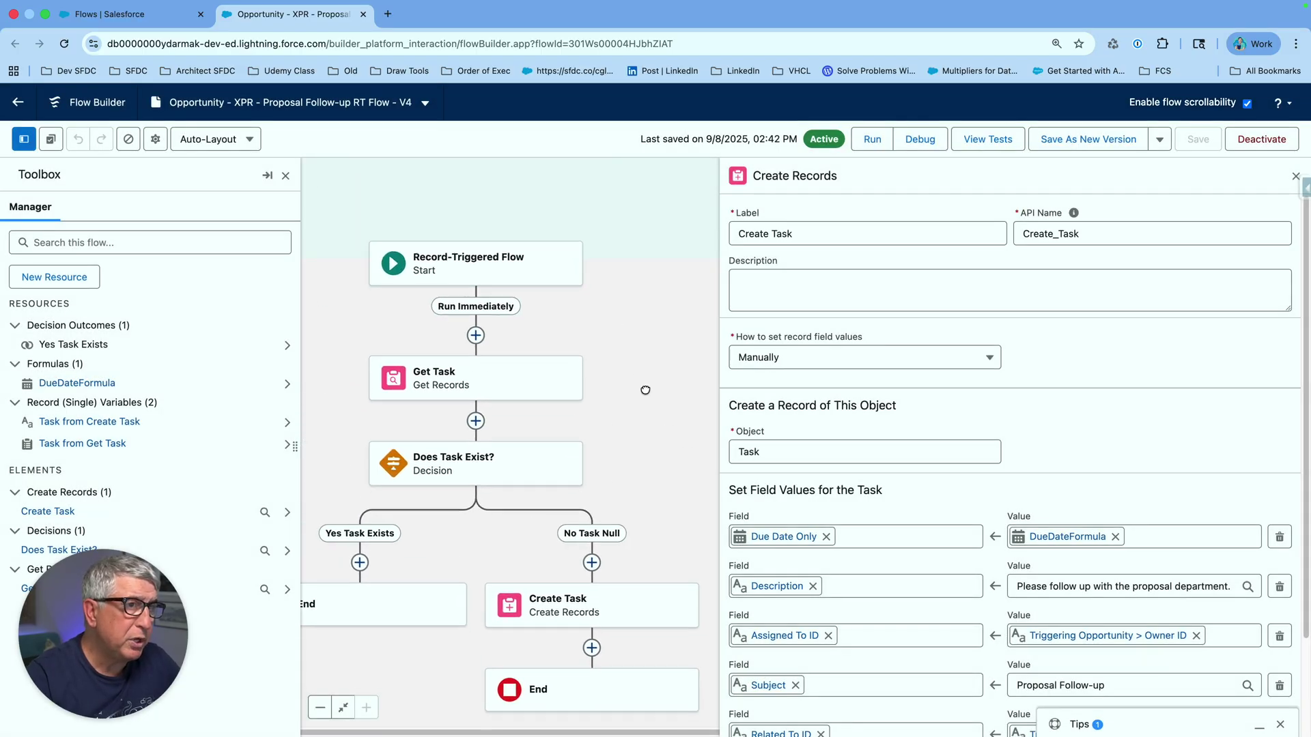
left_click(479, 277)
left_click(502, 341)
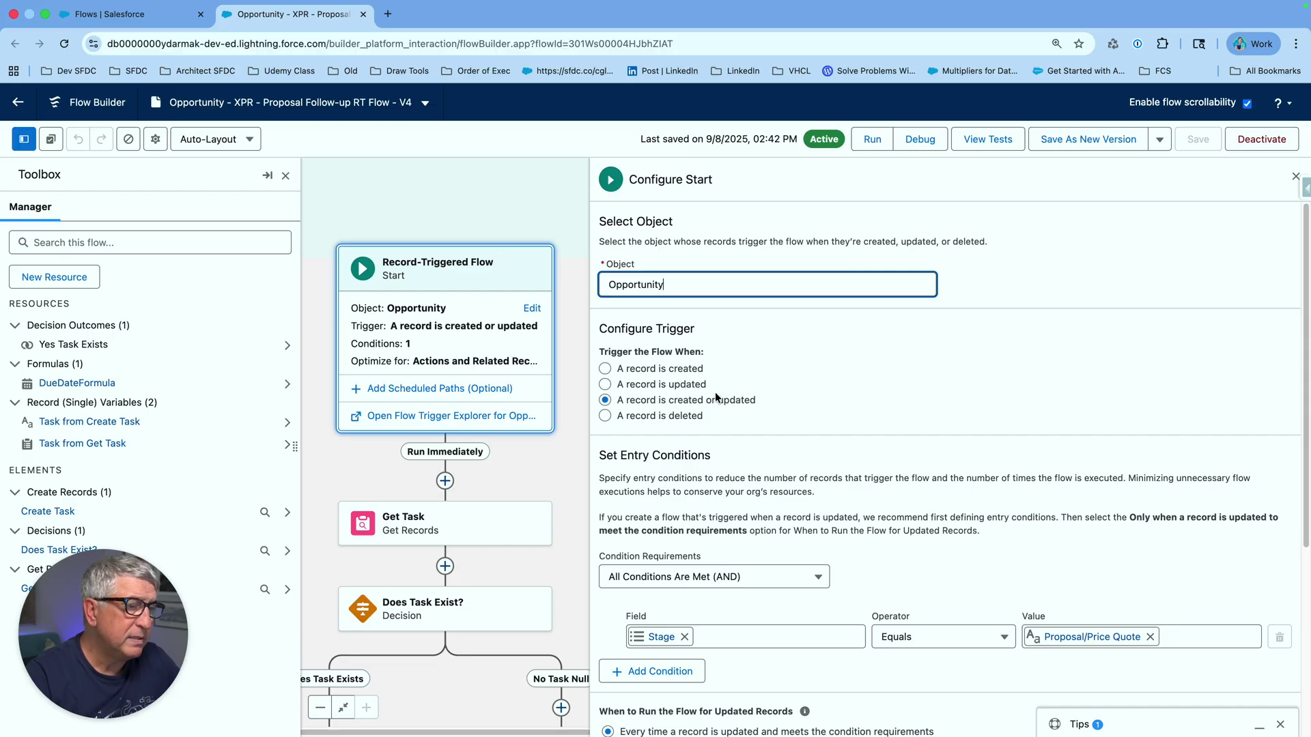
left_click_drag(511, 478, 510, 321)
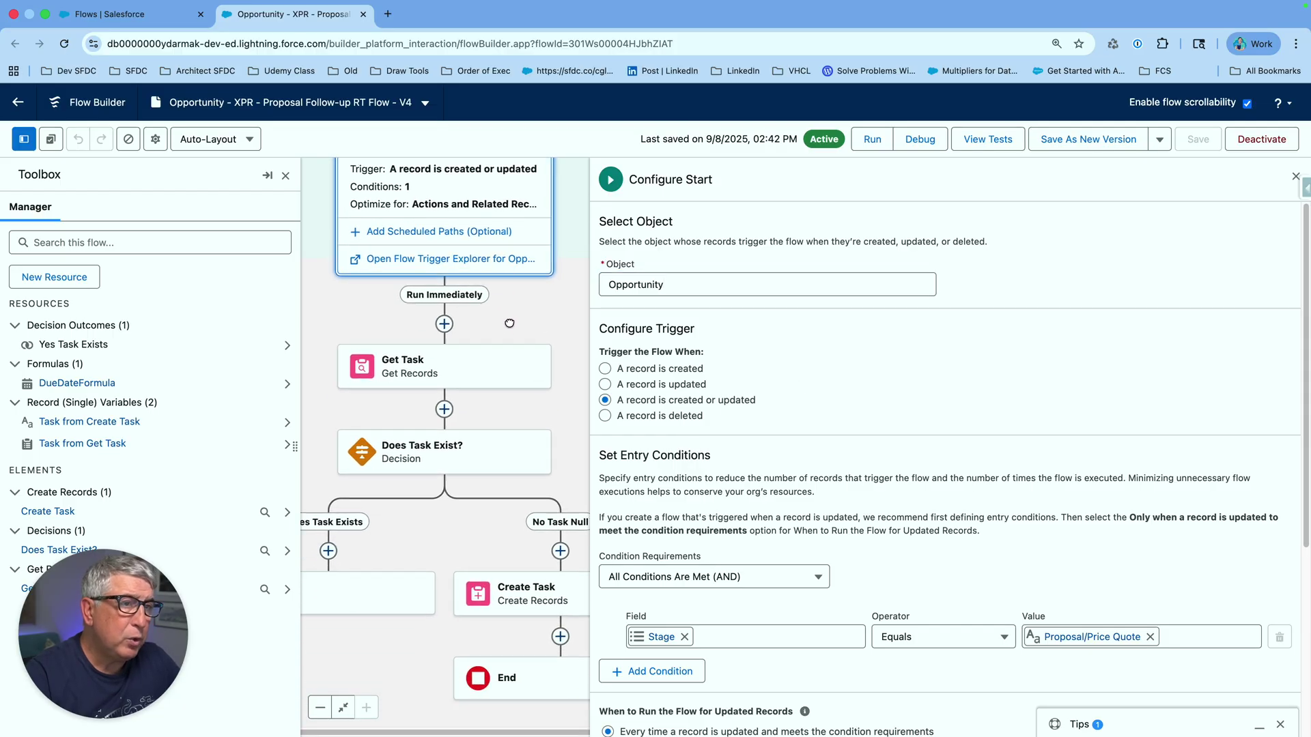
left_click(1295, 176)
Review the Does Task Exist? decision and Get Task element settings again.
scroll(925, 321, "down", 10)
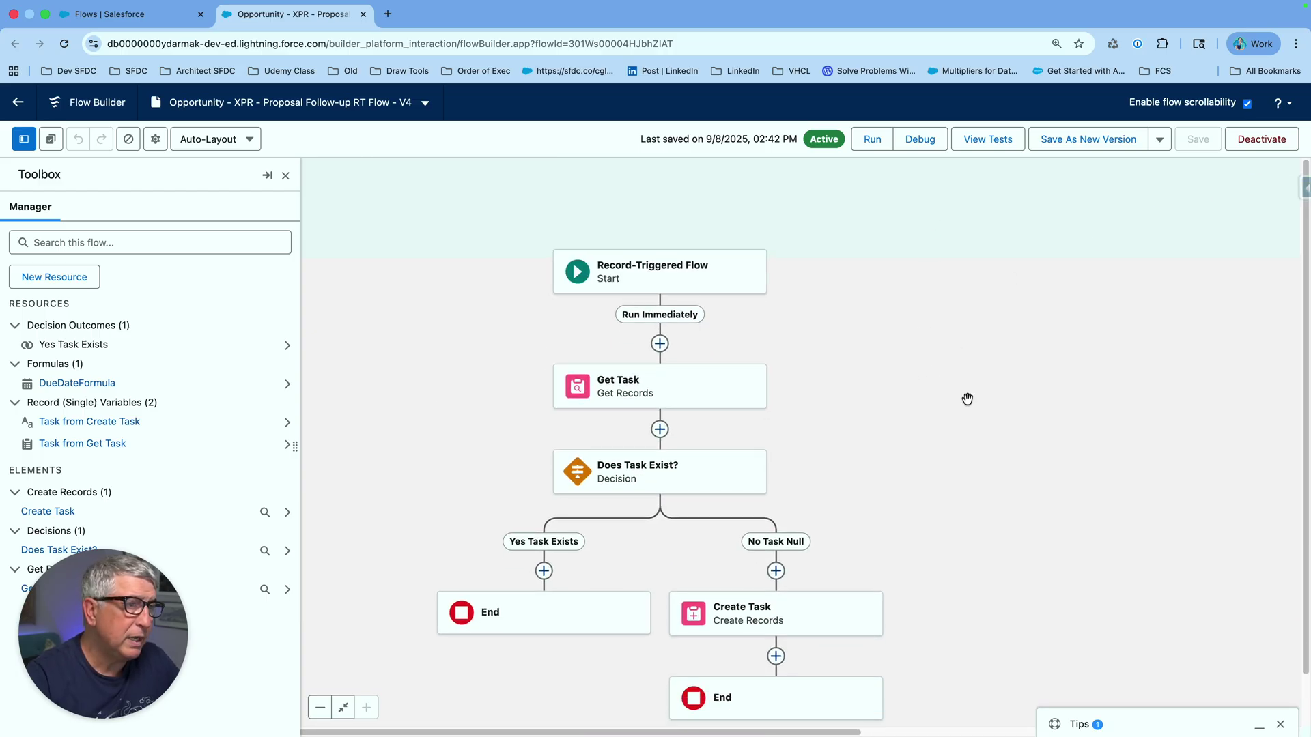
scroll(1018, 314, "left", 2)
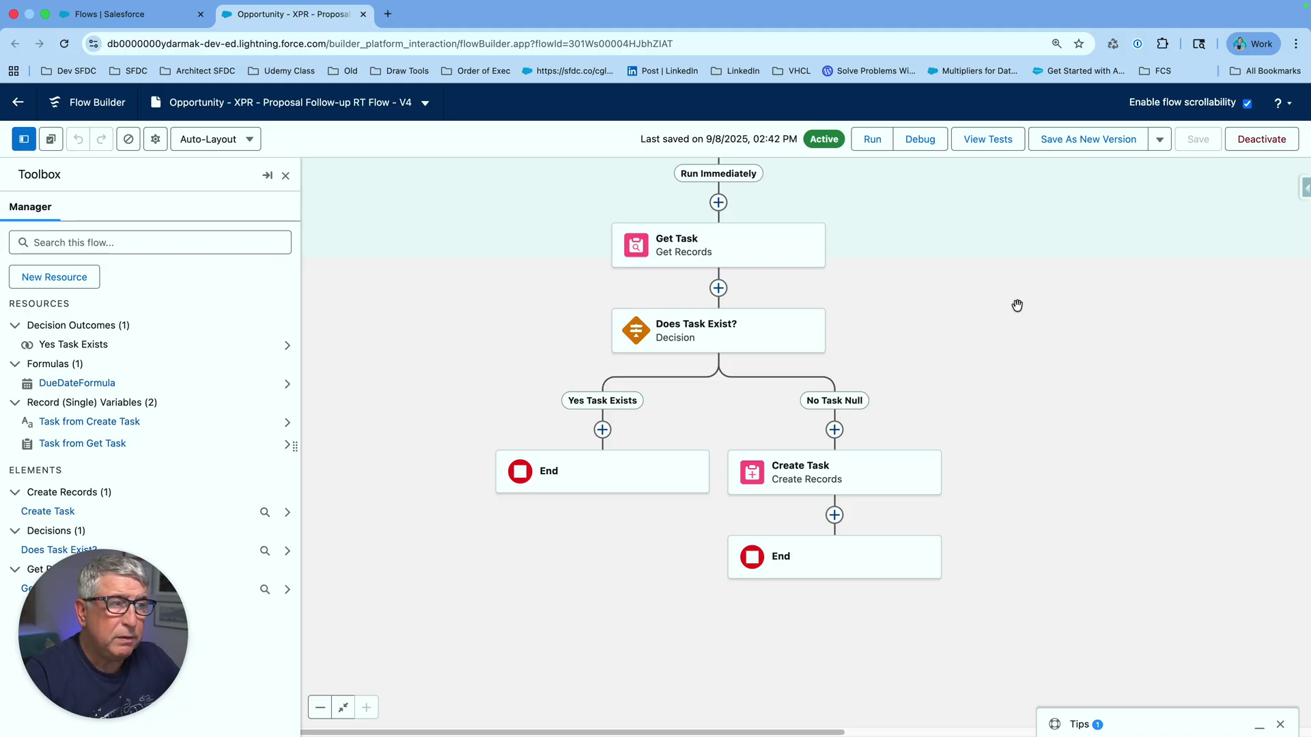
left_click(751, 334)
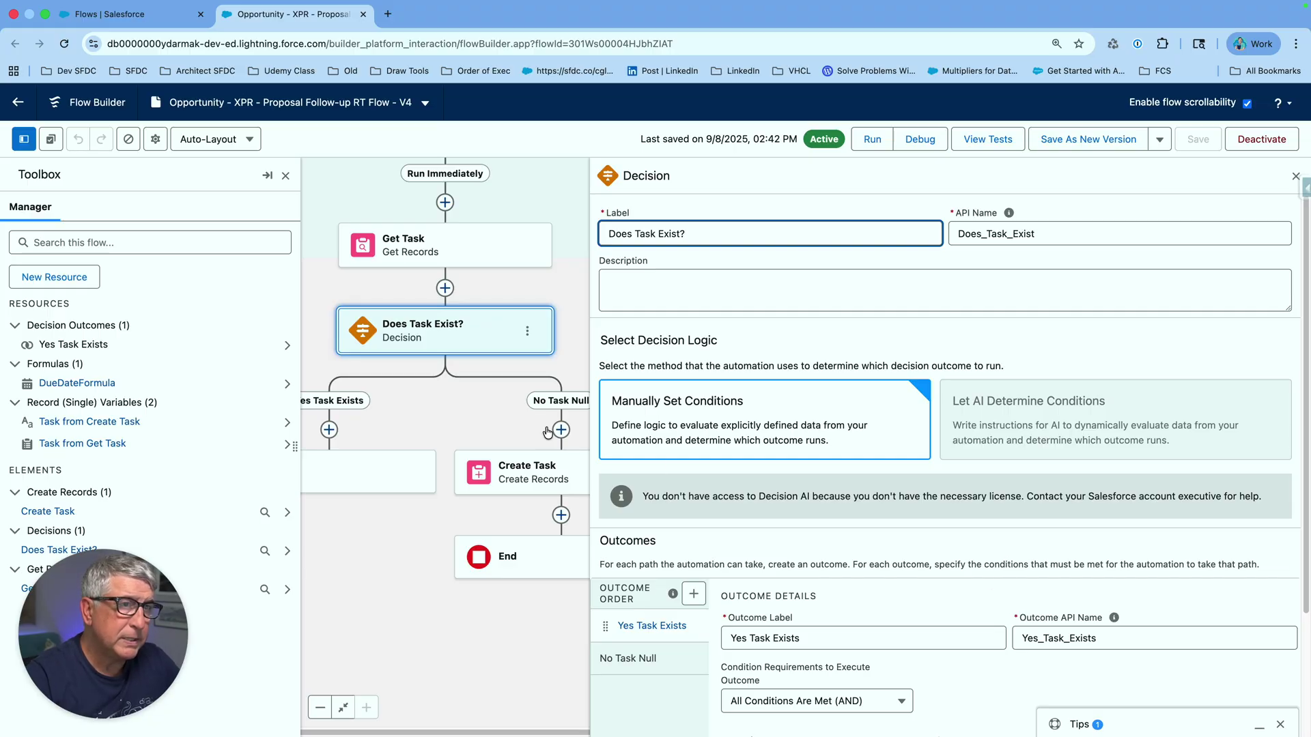
left_click(410, 254)
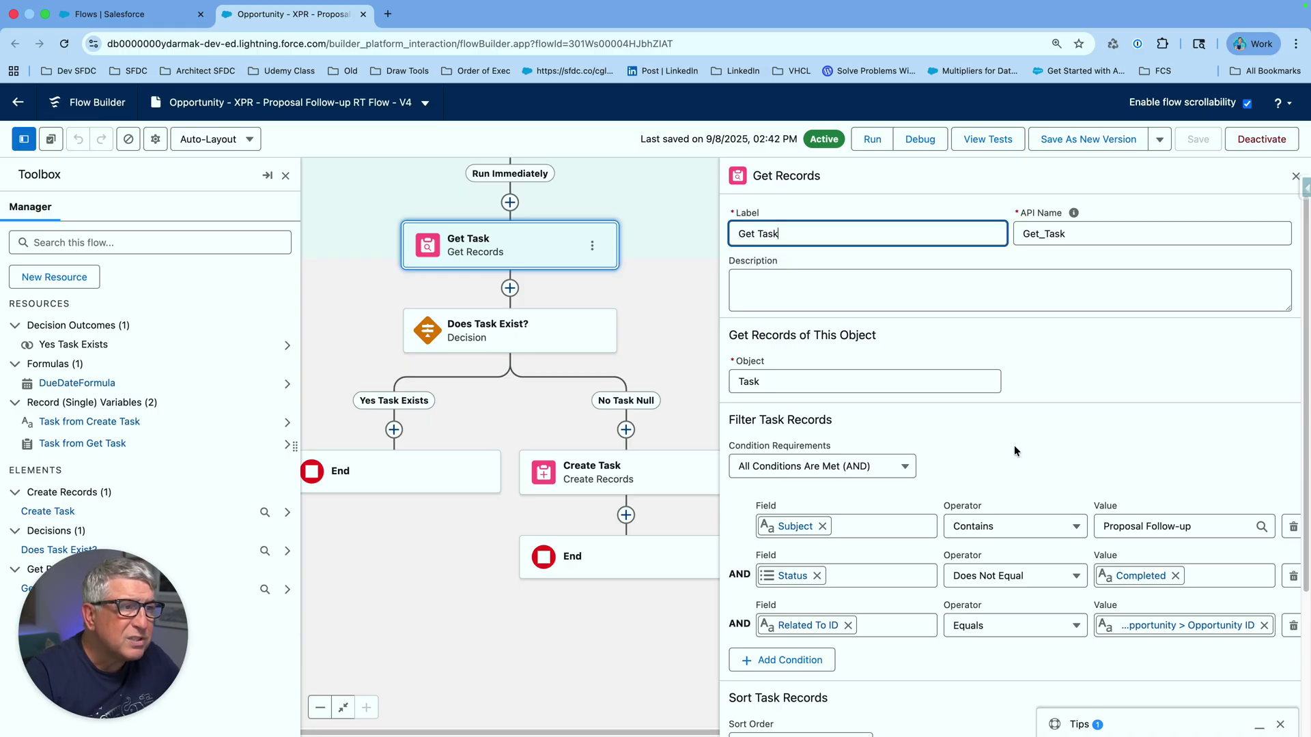
Close the panel and bring up the additional save options next to Save As New Version.
left_click(1295, 177)
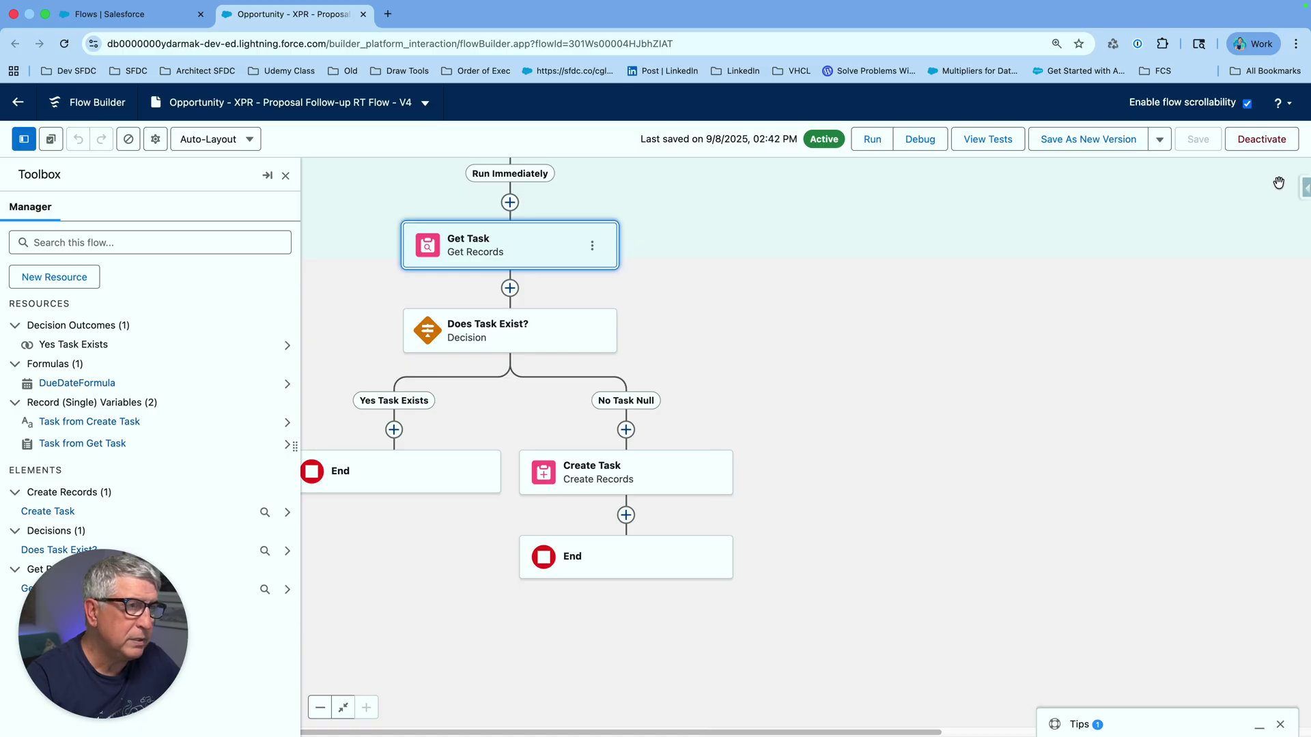
left_click_drag(872, 276, 1048, 354)
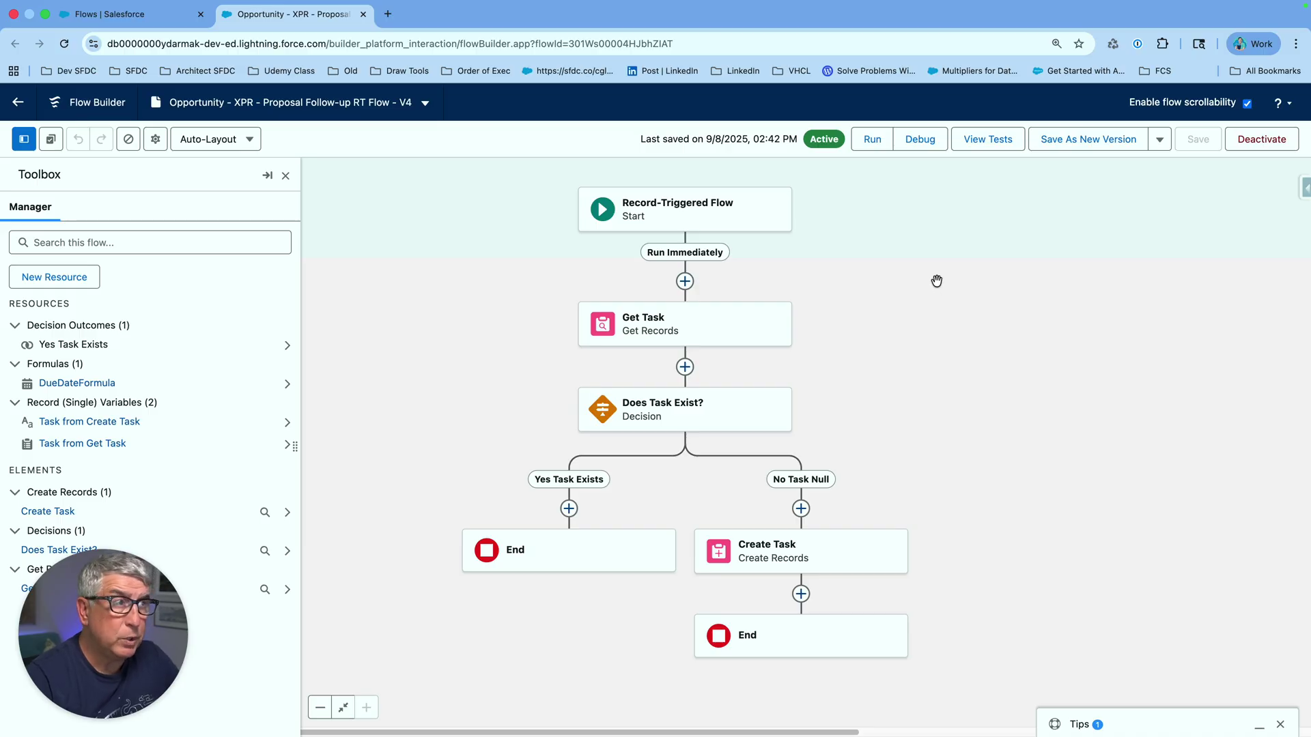
left_click(1159, 140)
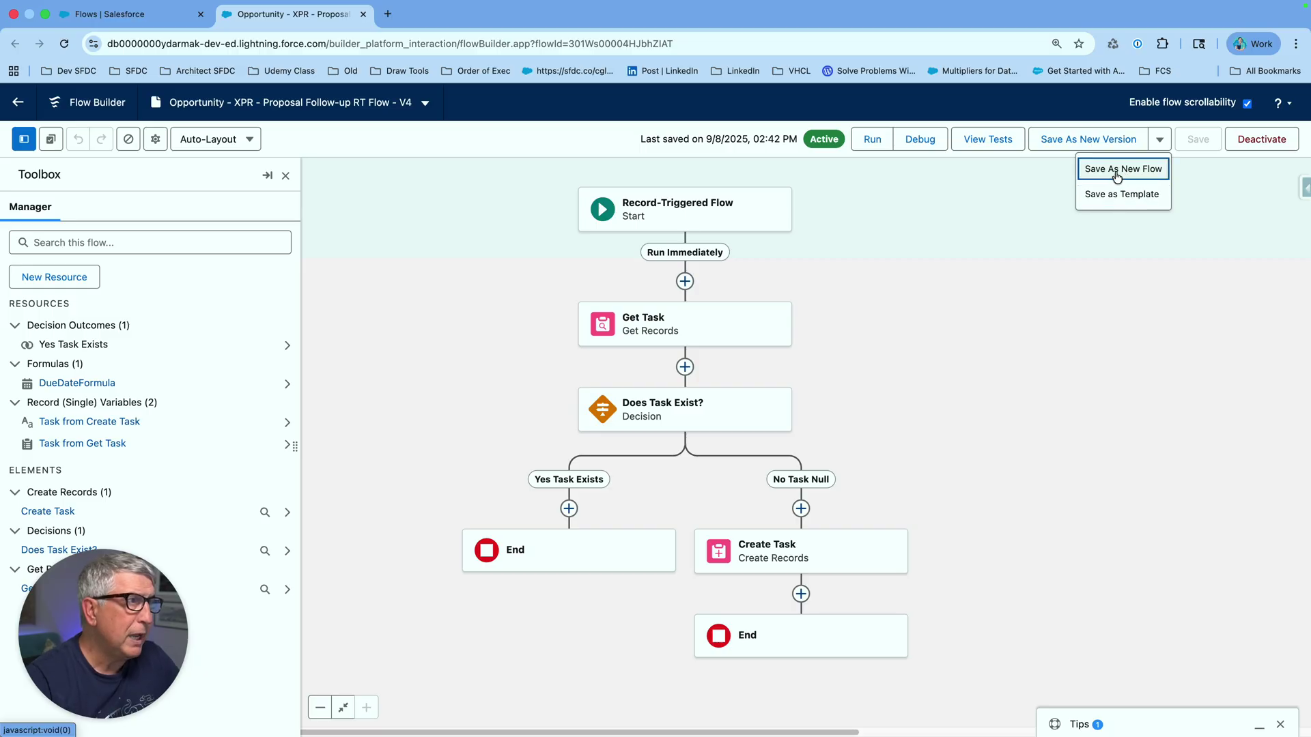
Copy the flow title 'Opportunity - XPR - Proposal Follow-up RT Flow'.
left_click(1016, 191)
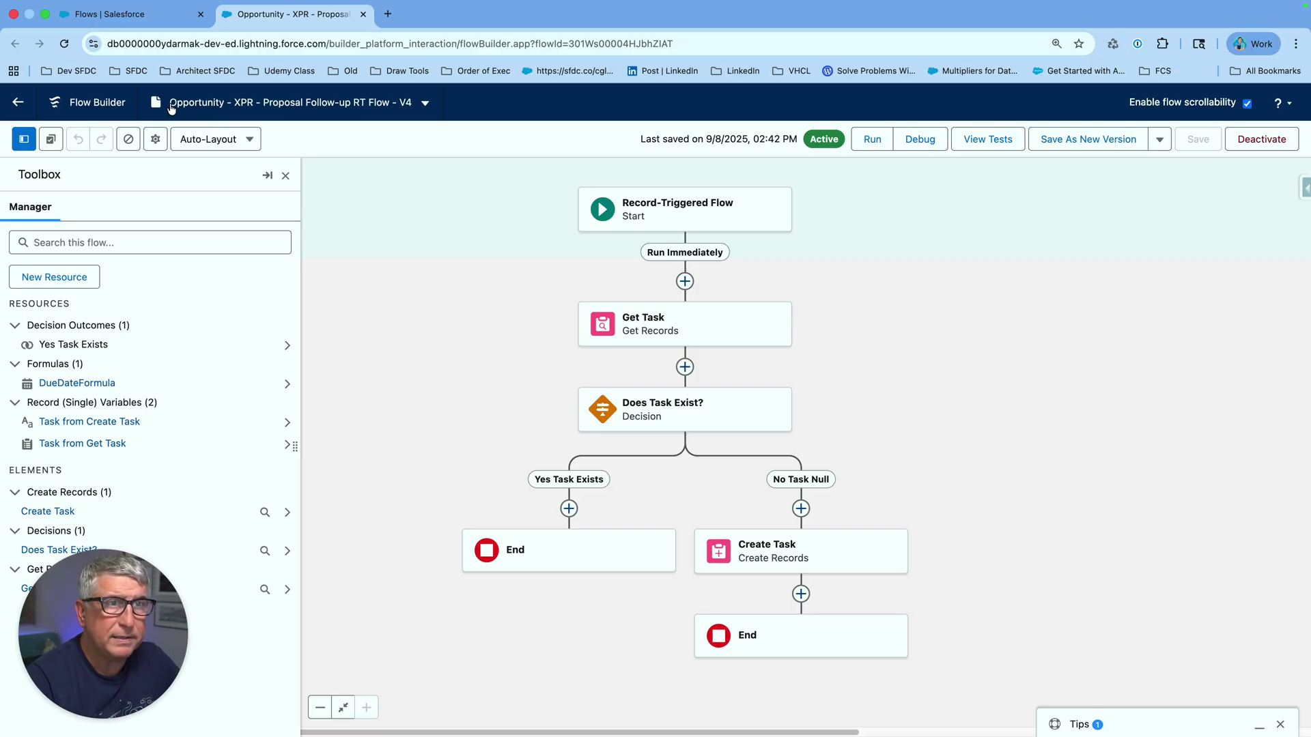
left_click_drag(171, 108, 387, 110)
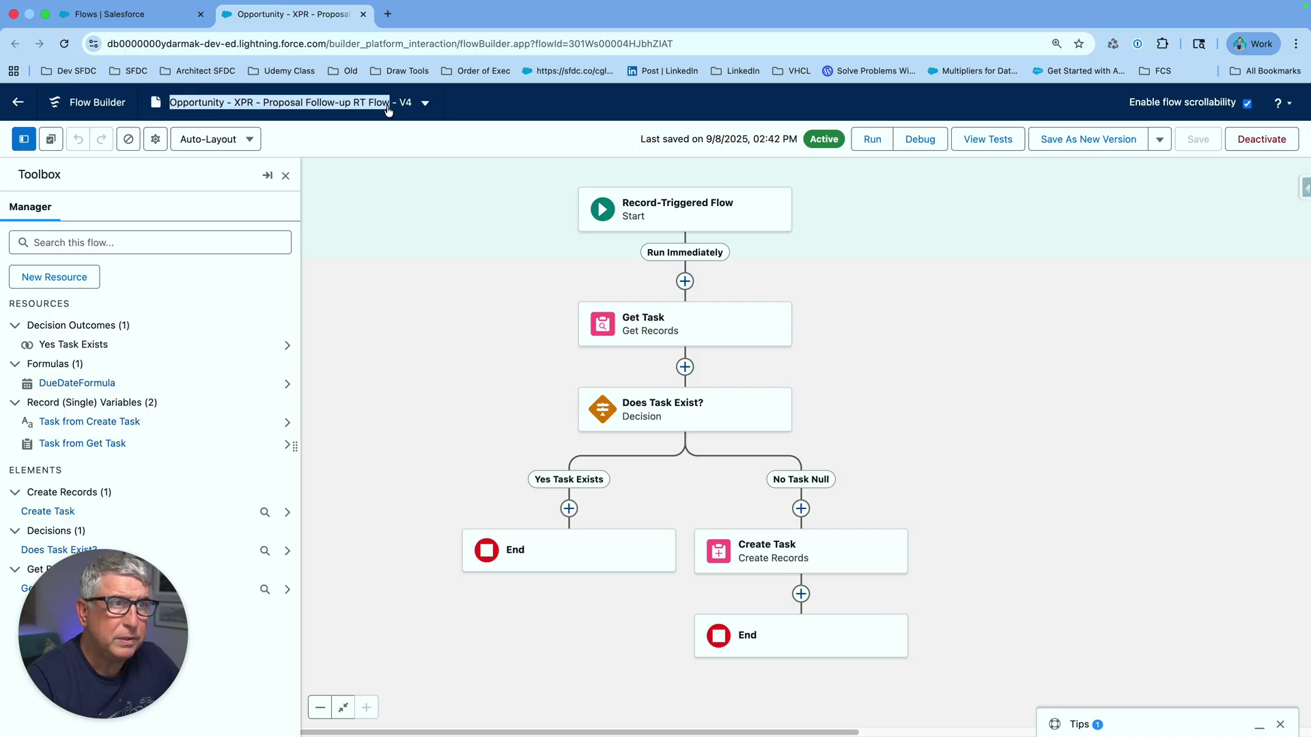
right_click(309, 103)
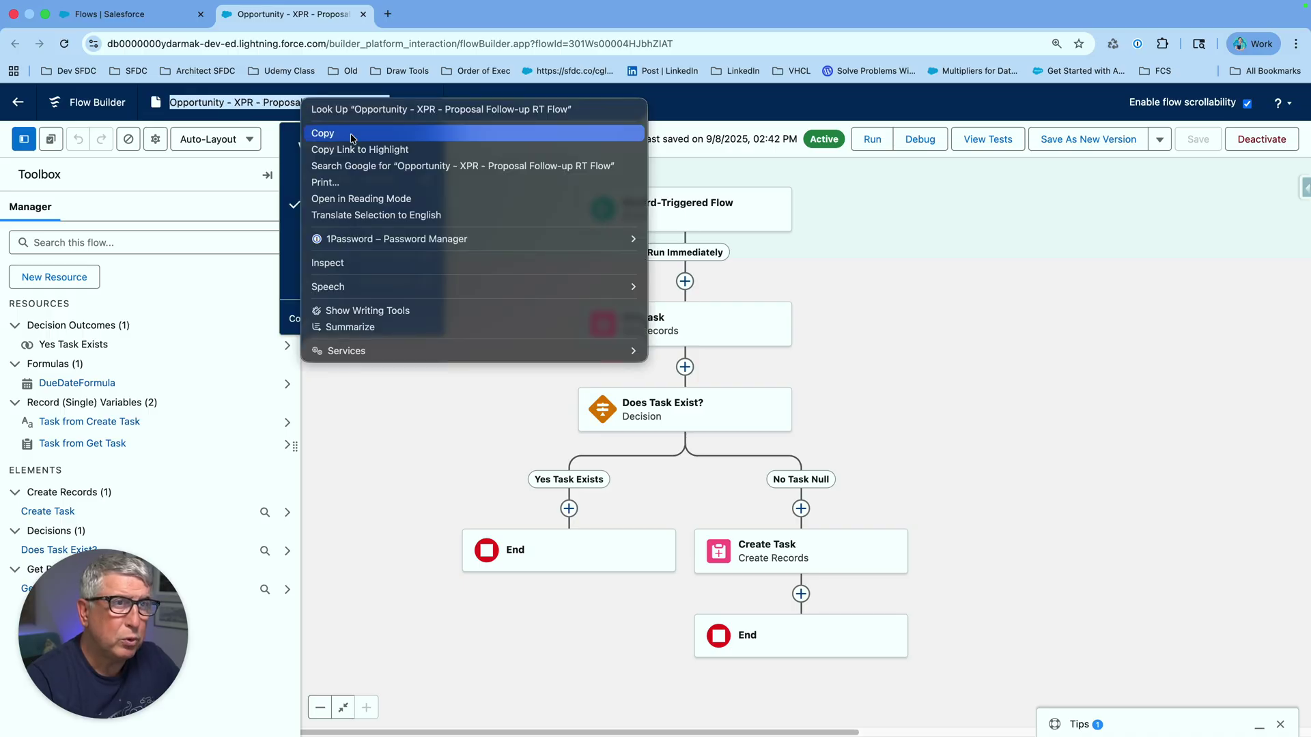
left_click(322, 133)
key("Tab")
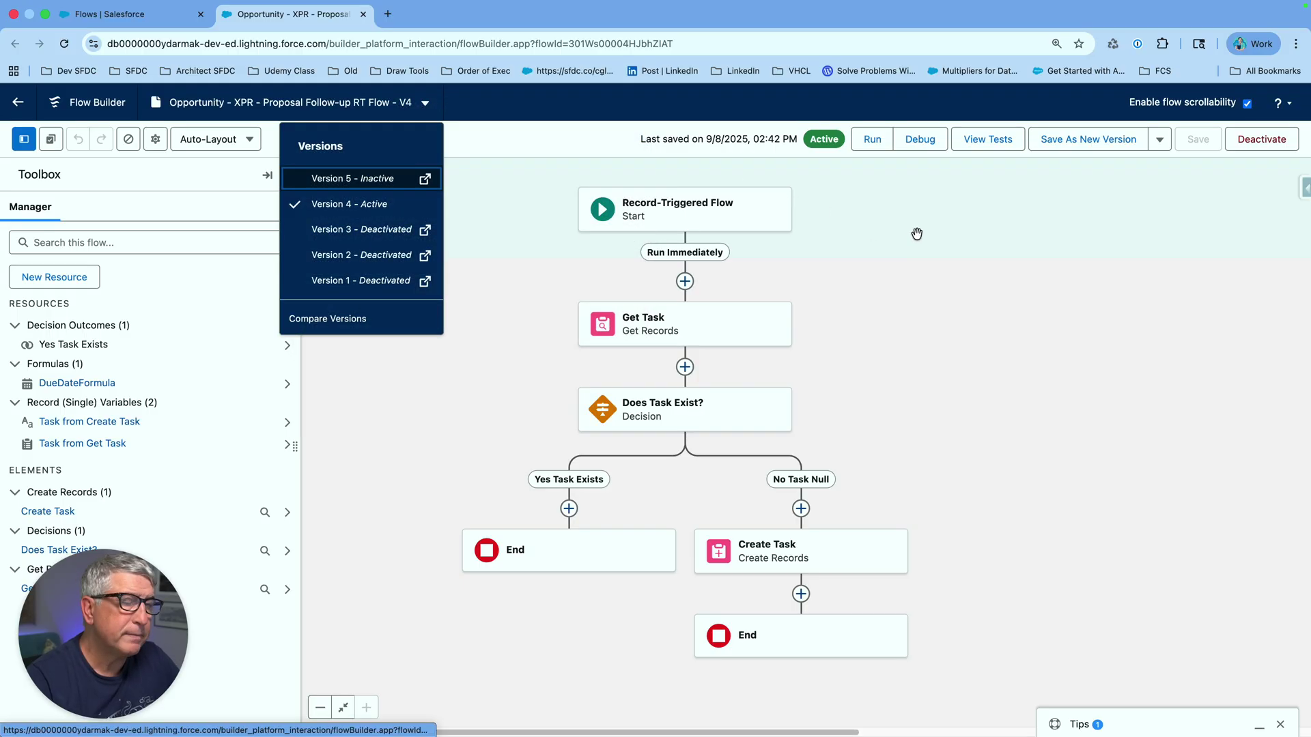
Start saving the flow as a new flow from the Save As options.
key("Escape")
left_click(1160, 140)
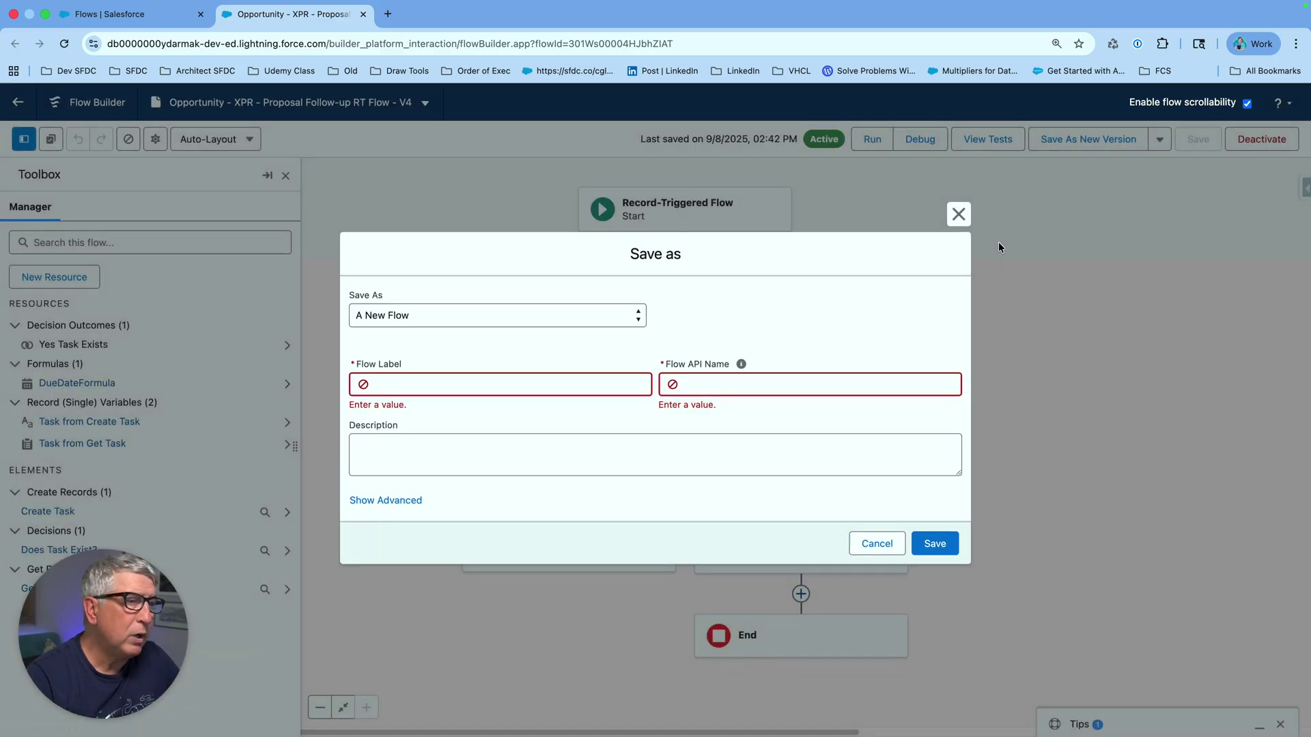
left_click(462, 375)
Label the new flow 'Opportunity - XPR - Proposal Follow-up AL Flow 2' and generate its API name.
key("super+v")
double_click(563, 386)
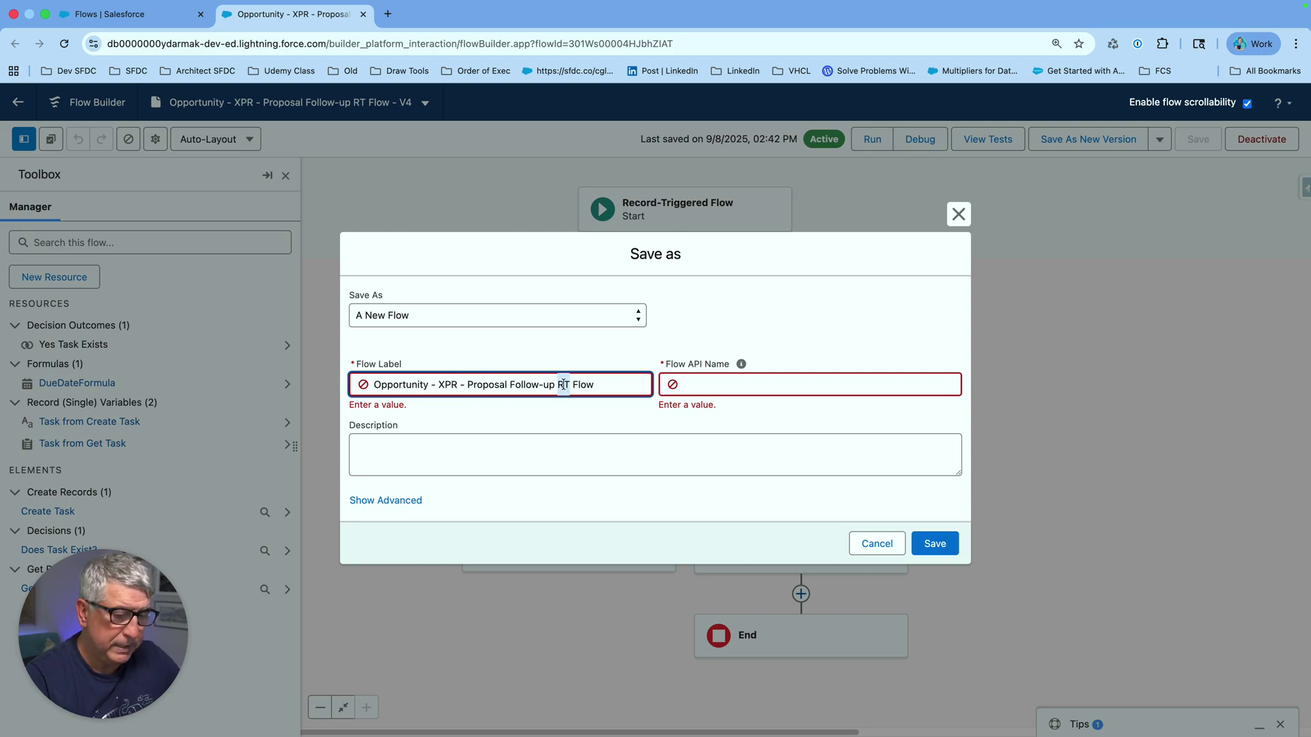
type("AL")
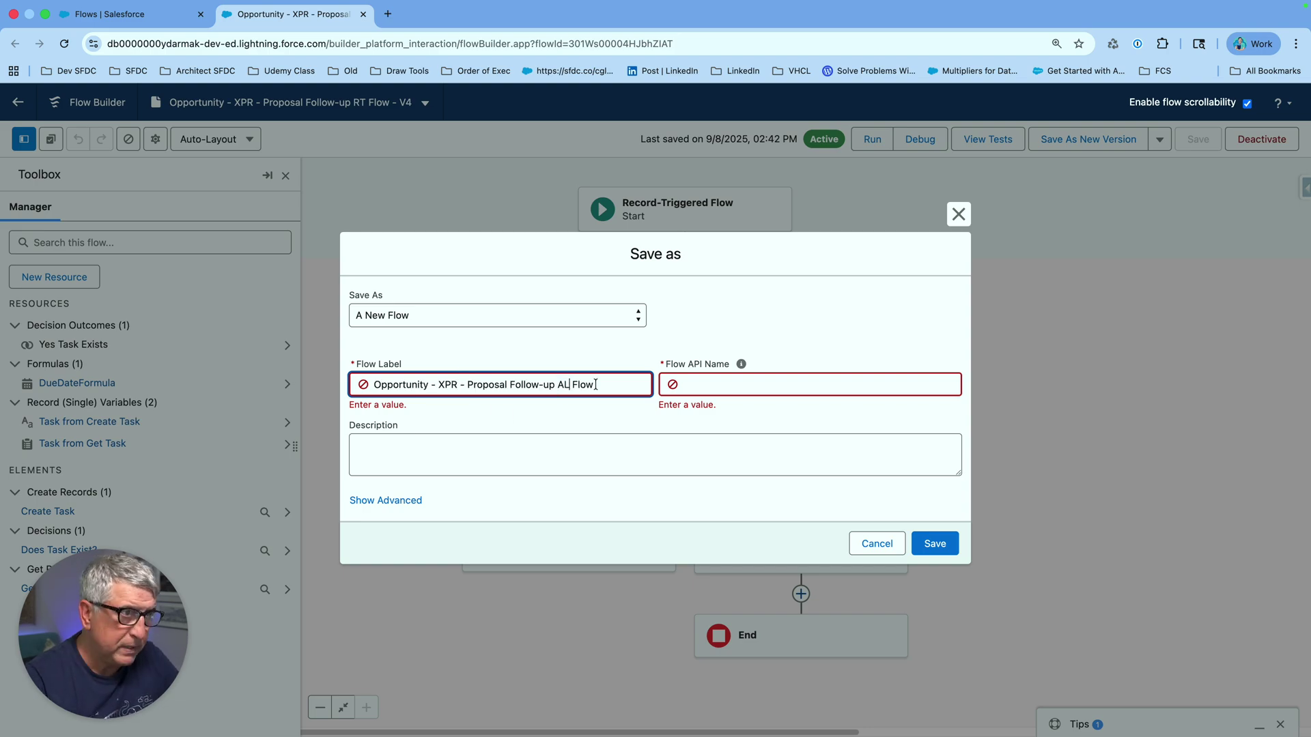
left_click(595, 384)
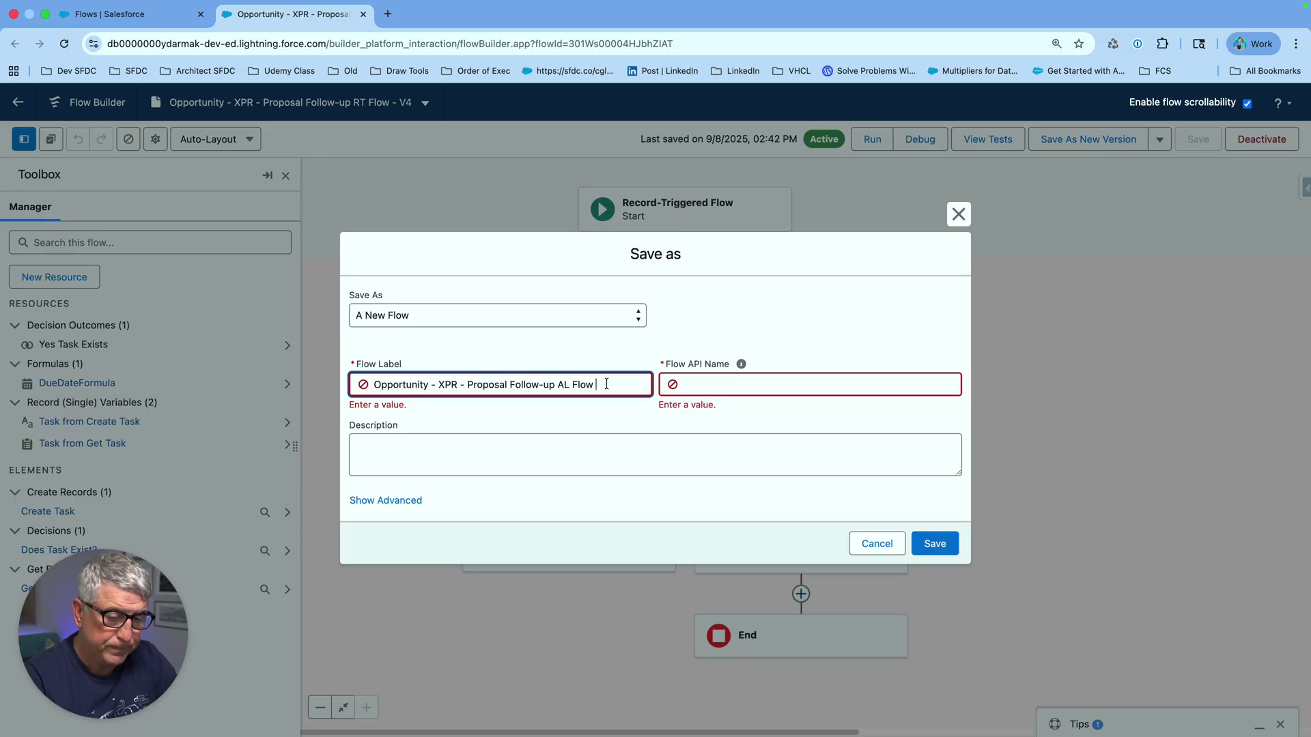
type("2")
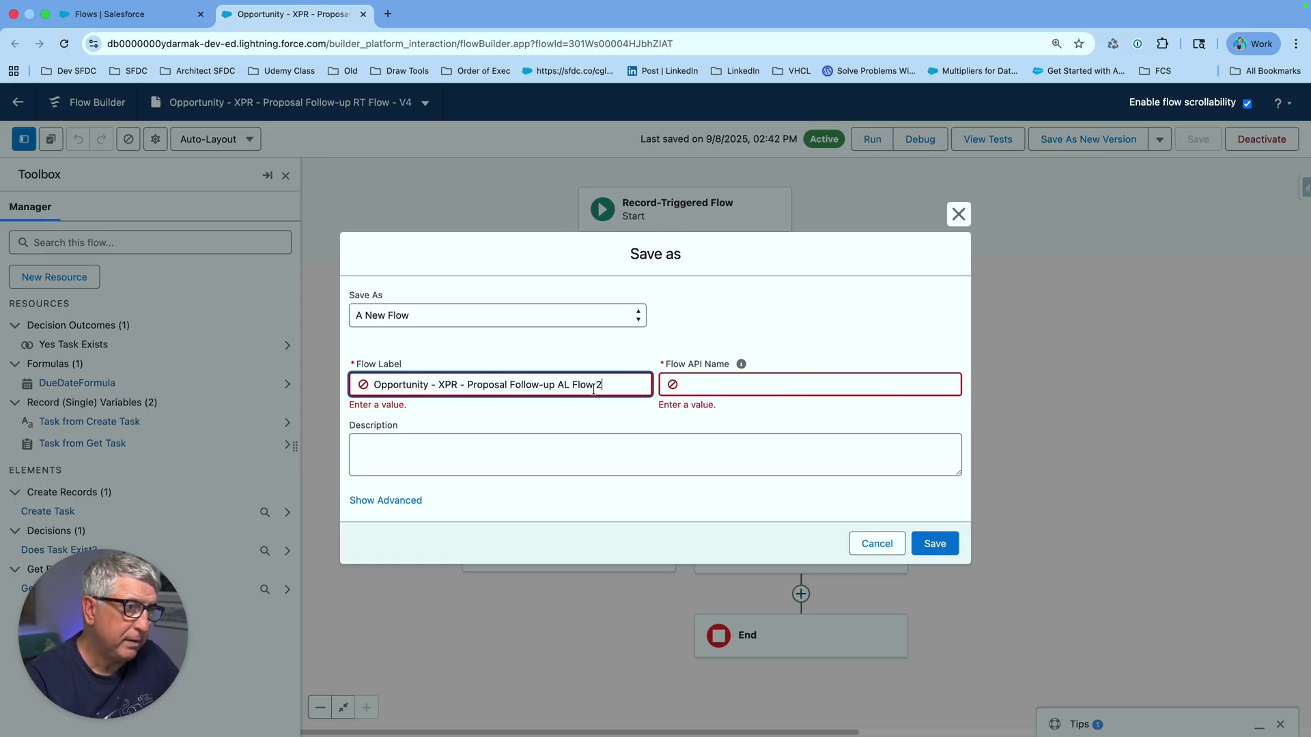
left_click(826, 385)
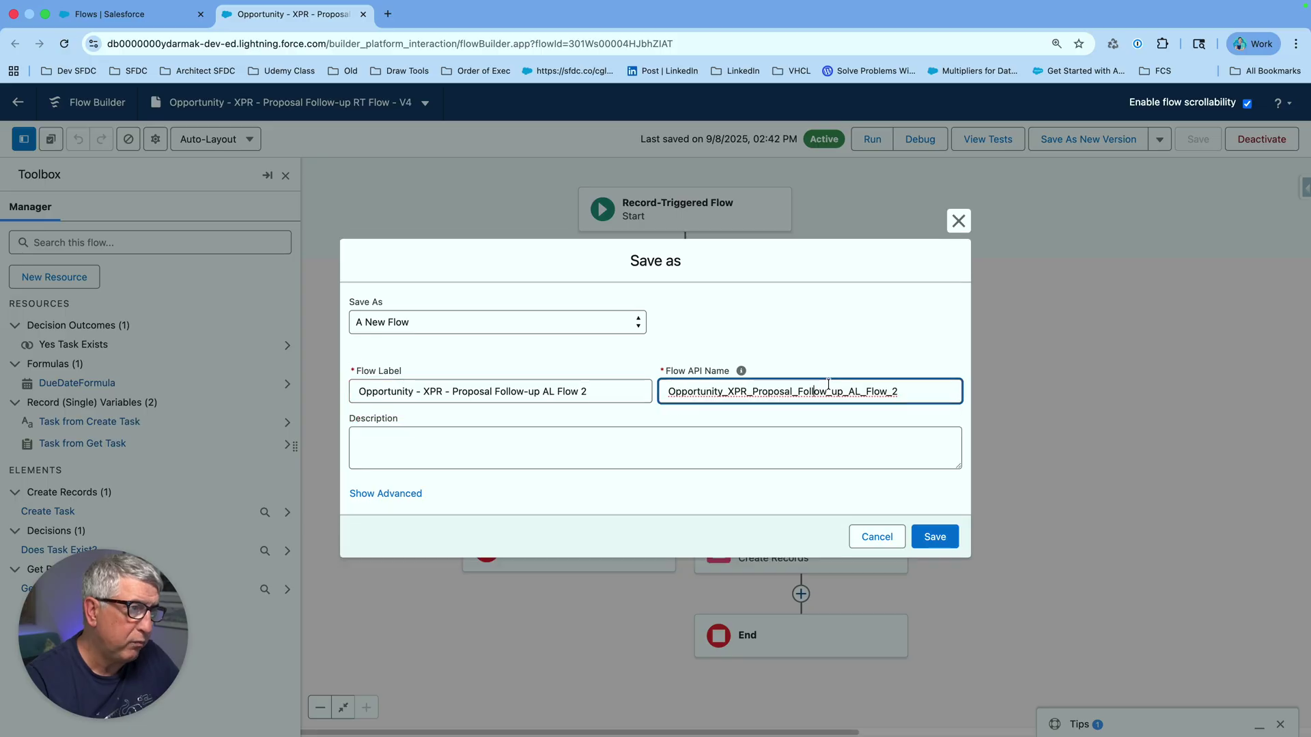
Set the copy's type to Autolaunched Flow (No Trigger) under advanced options and save it.
left_click(400, 495)
scroll(662, 382, "down", 3)
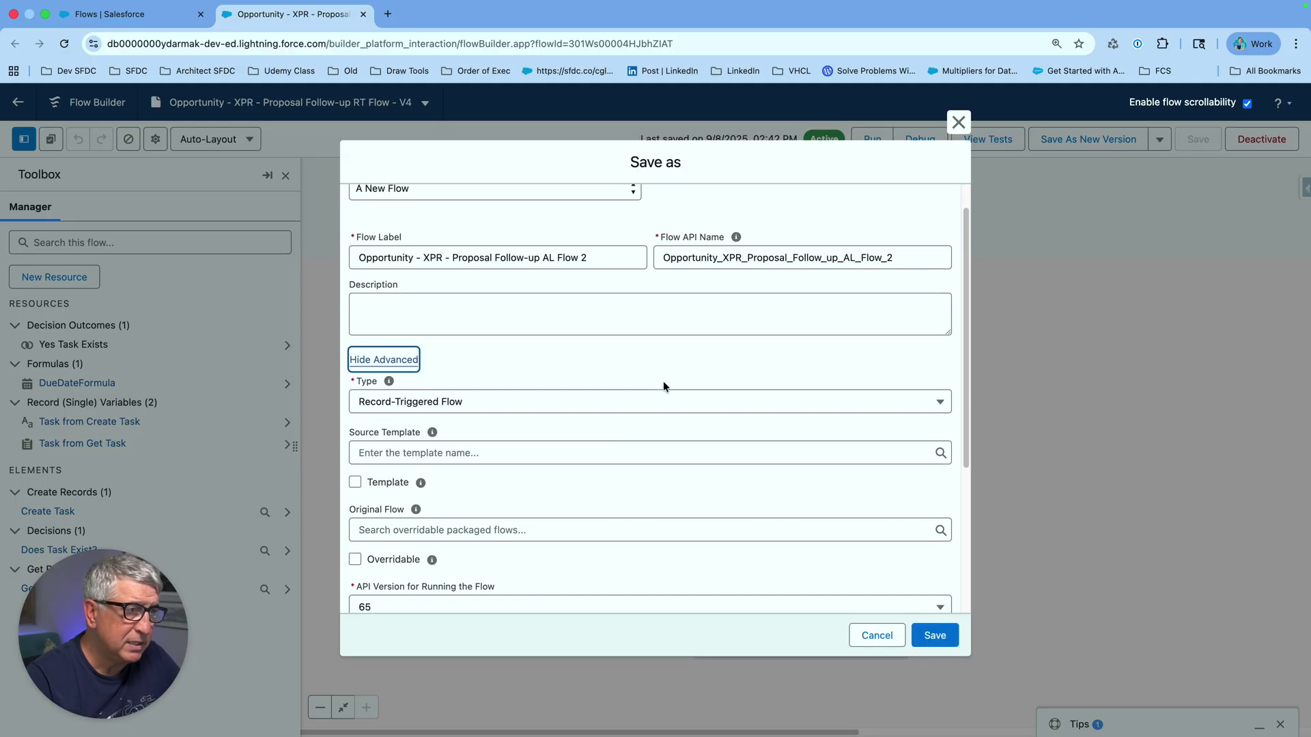
left_click(945, 391)
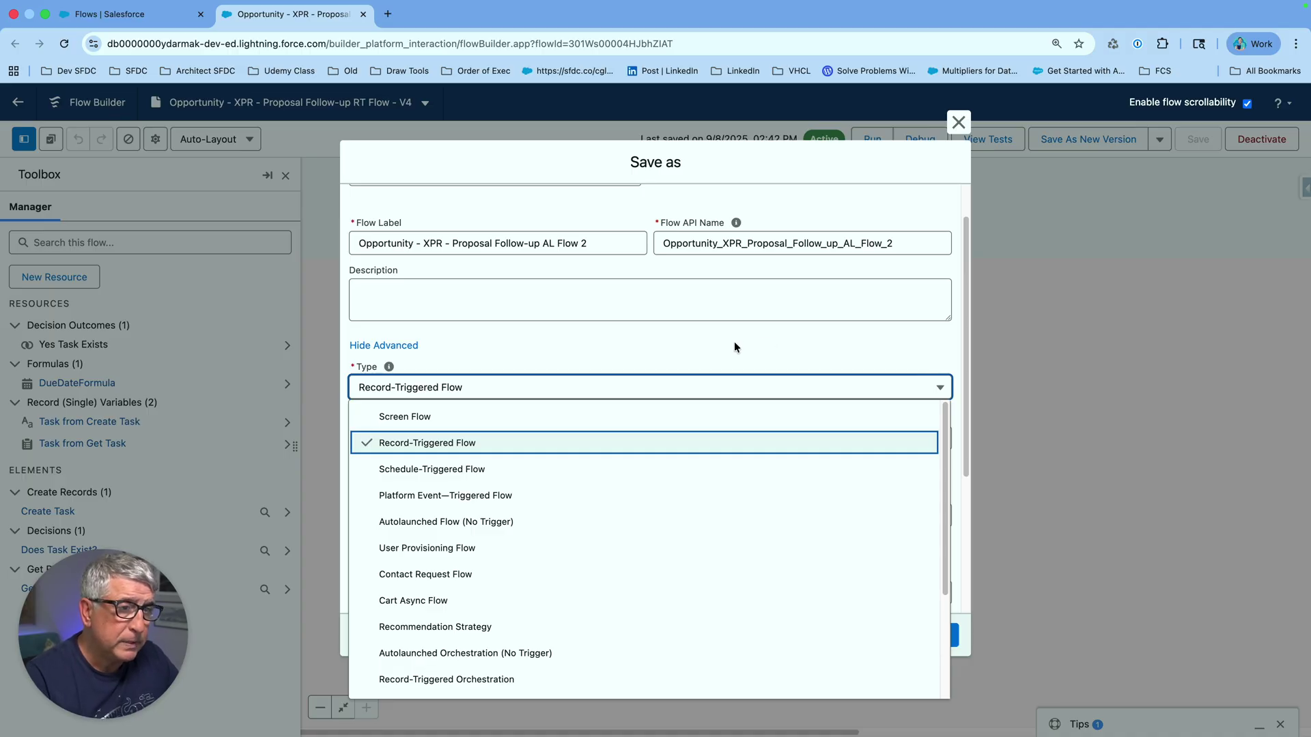
left_click(602, 522)
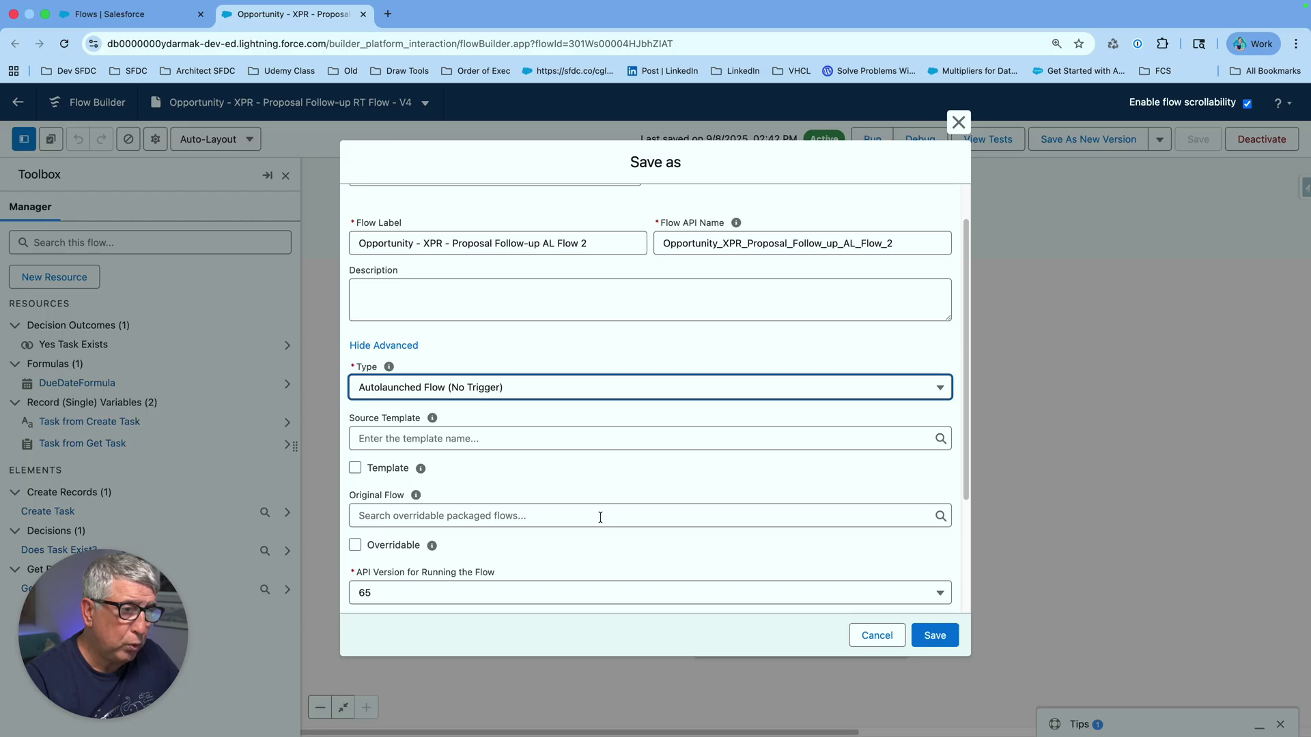
scroll(633, 468, "down", 1)
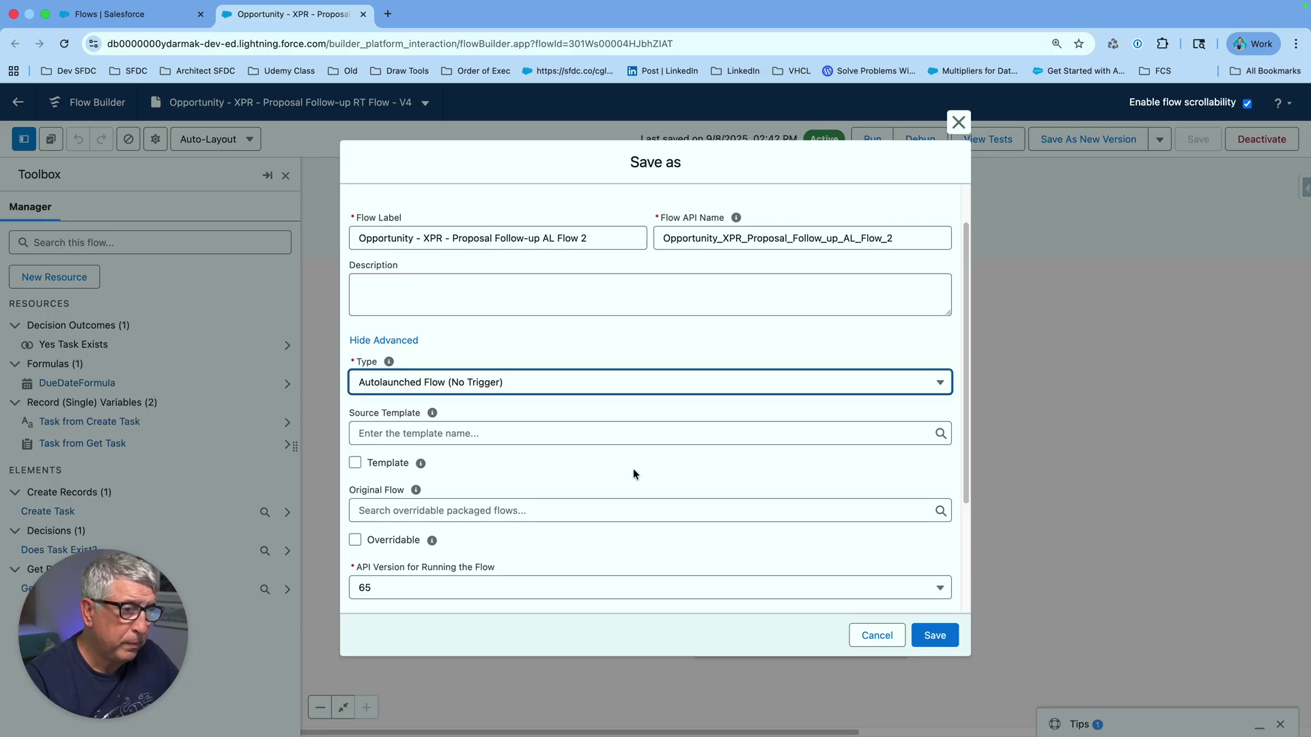
left_click(941, 637)
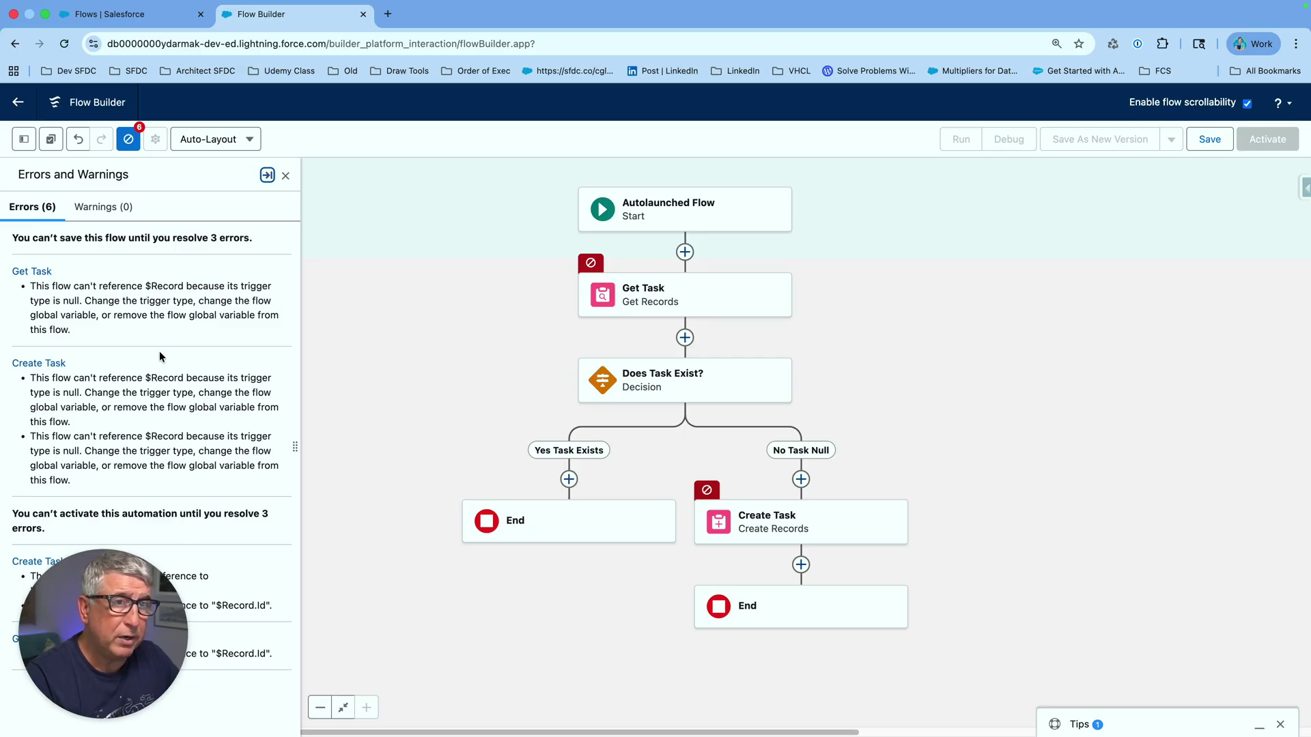
Highlight the can't-save message and Get Task's $Record error, then show the resources list again.
left_click_drag(12, 237, 249, 240)
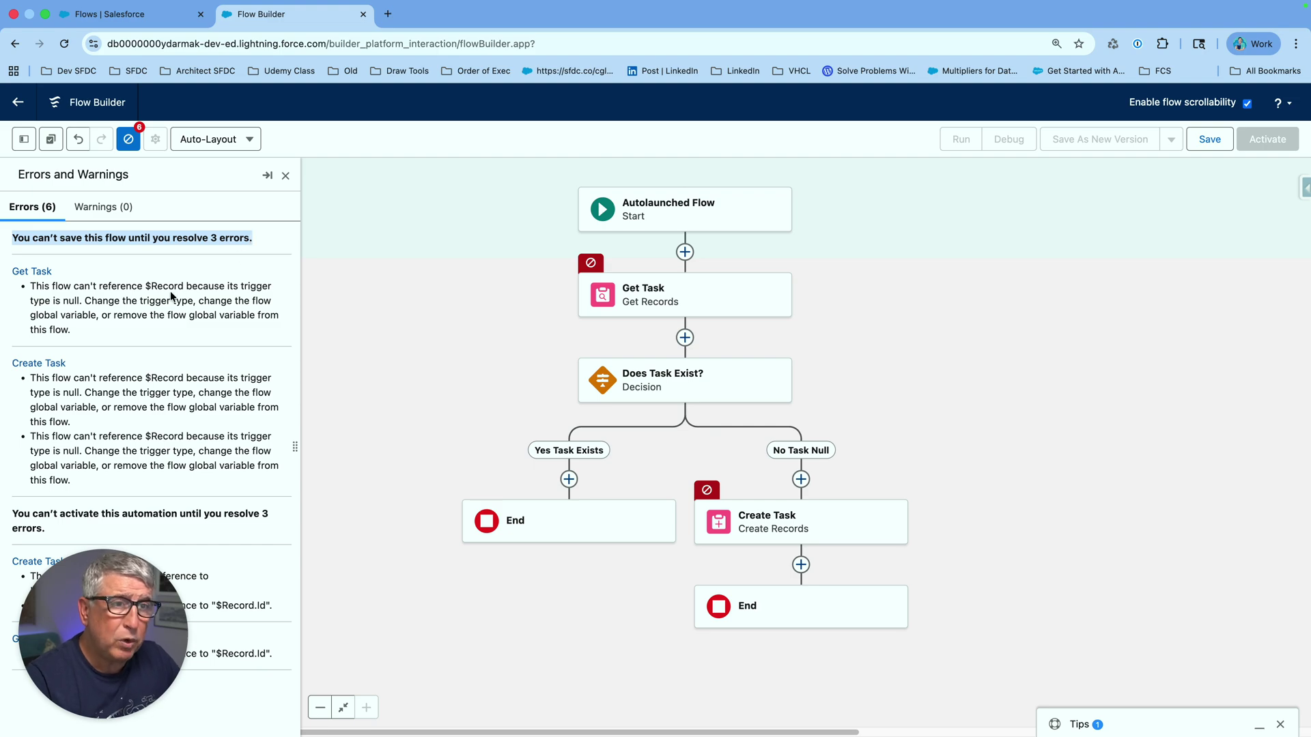
left_click_drag(145, 286, 183, 286)
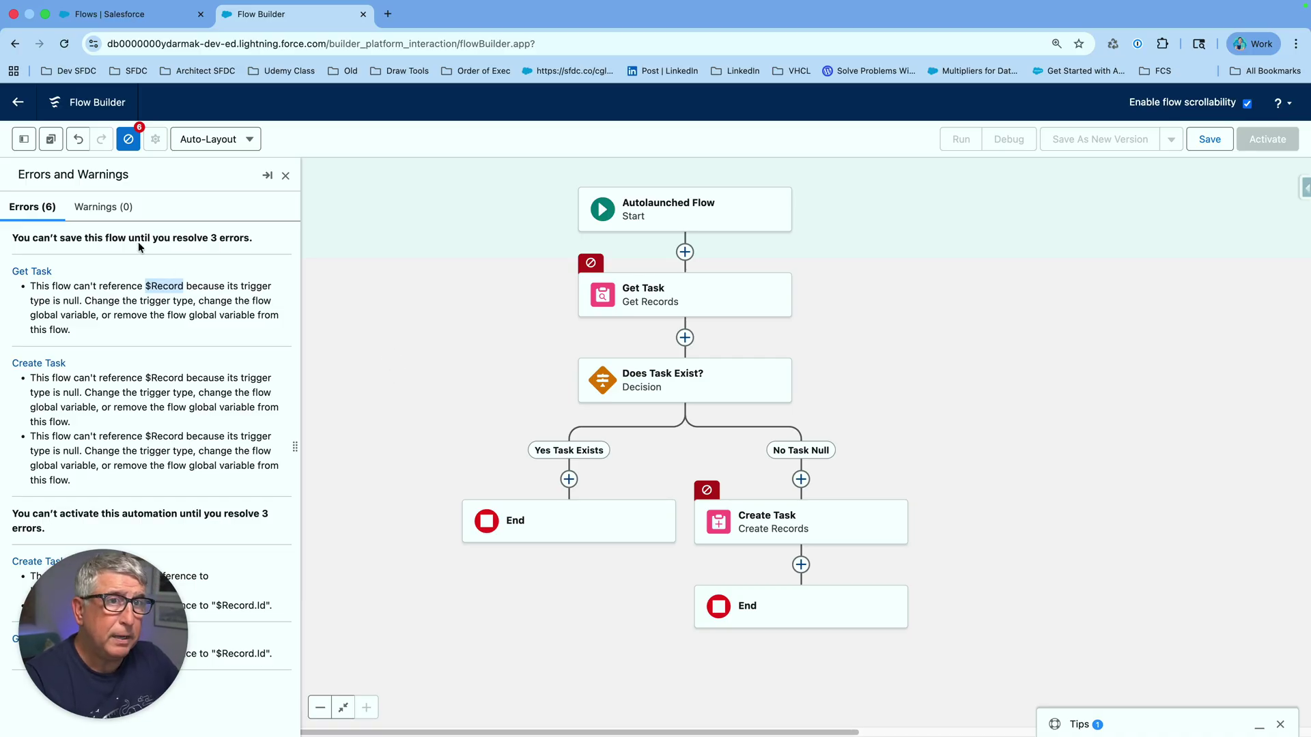
left_click(23, 138)
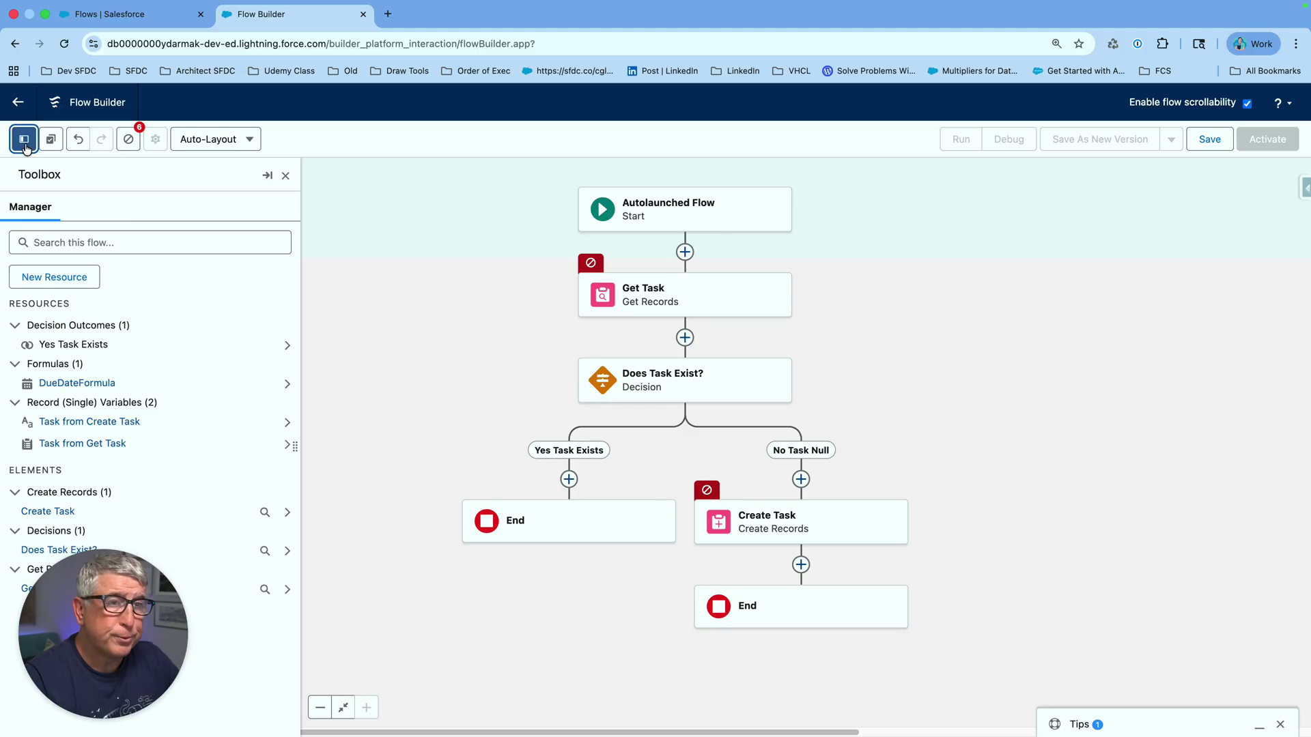
Create a Text variable with API name recordId, marked Available for input.
left_click(62, 285)
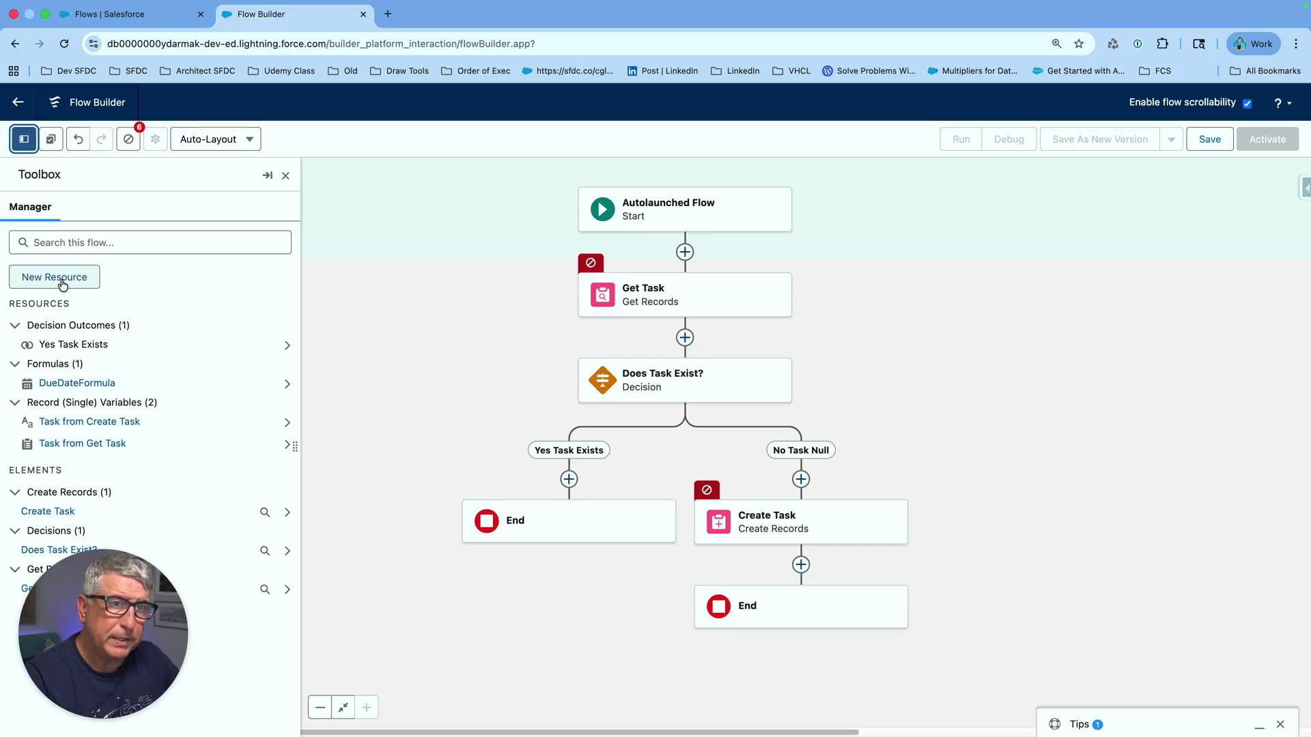
left_click(499, 349)
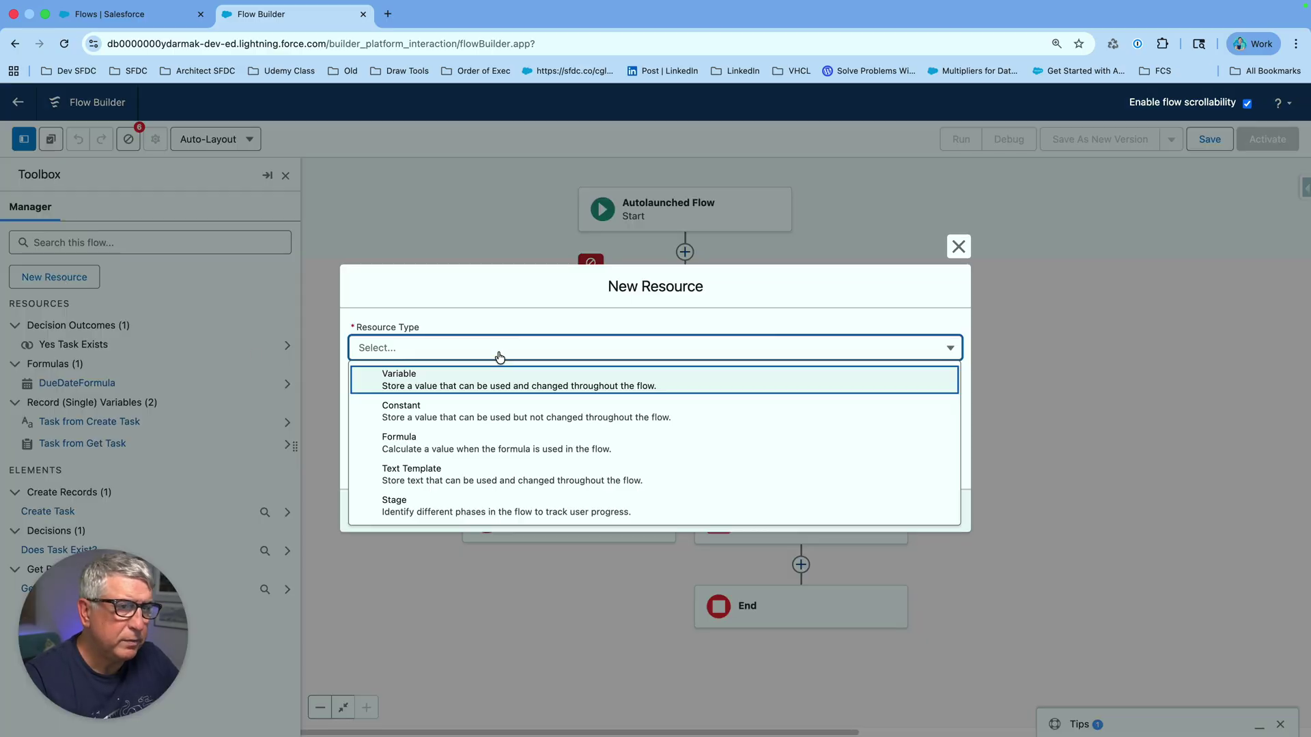
left_click(503, 375)
left_click(449, 372)
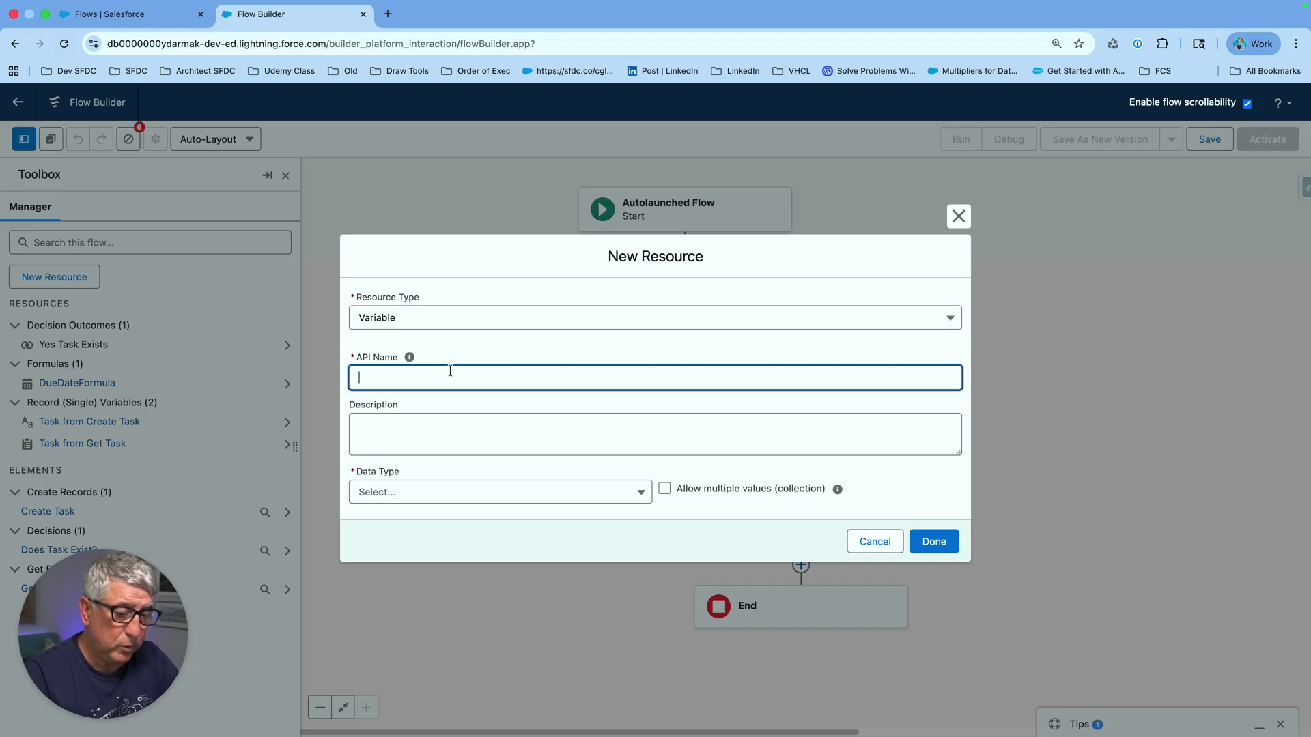
type("record")
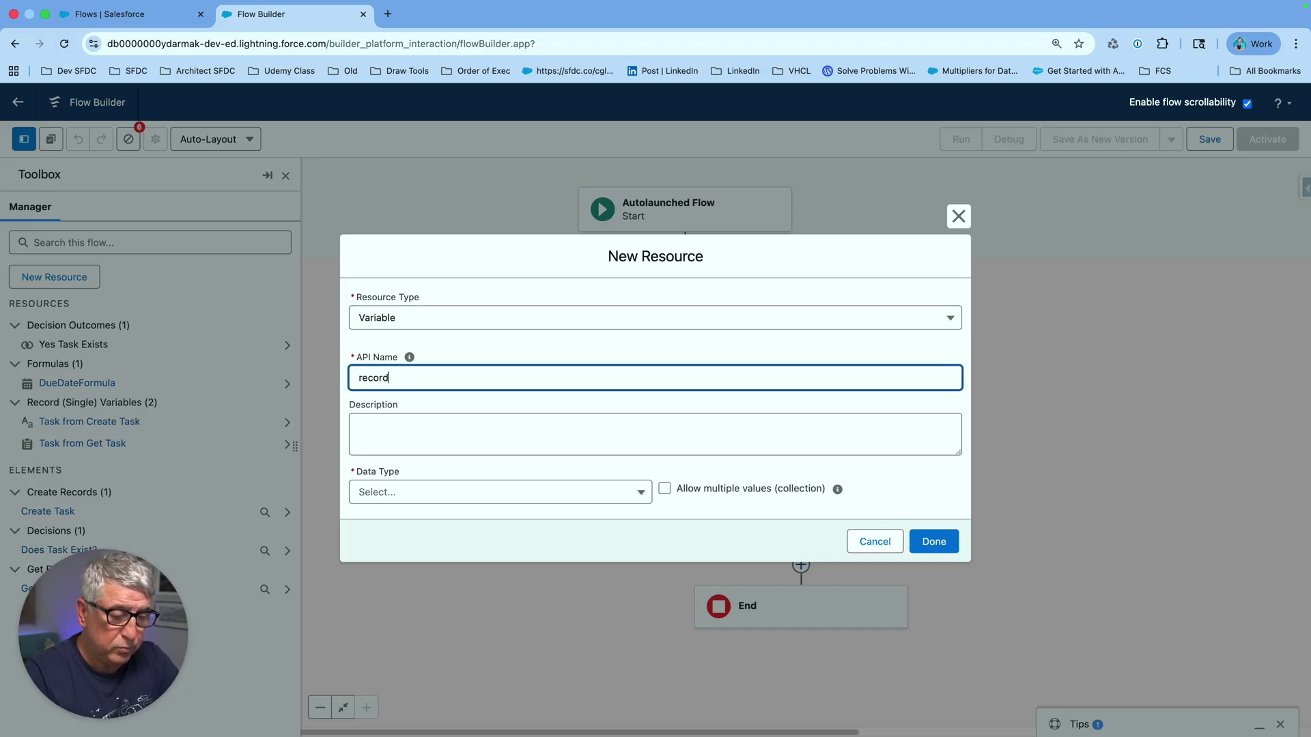
type("Id")
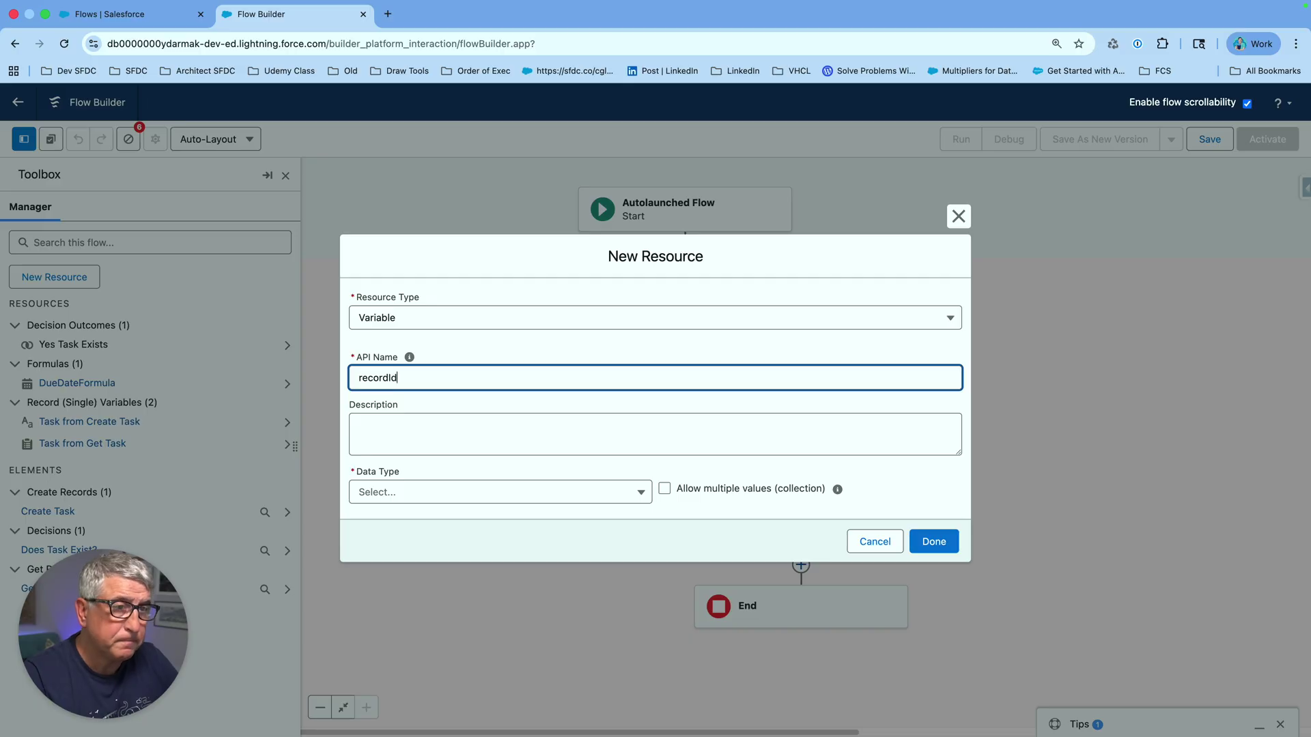
left_click(558, 490)
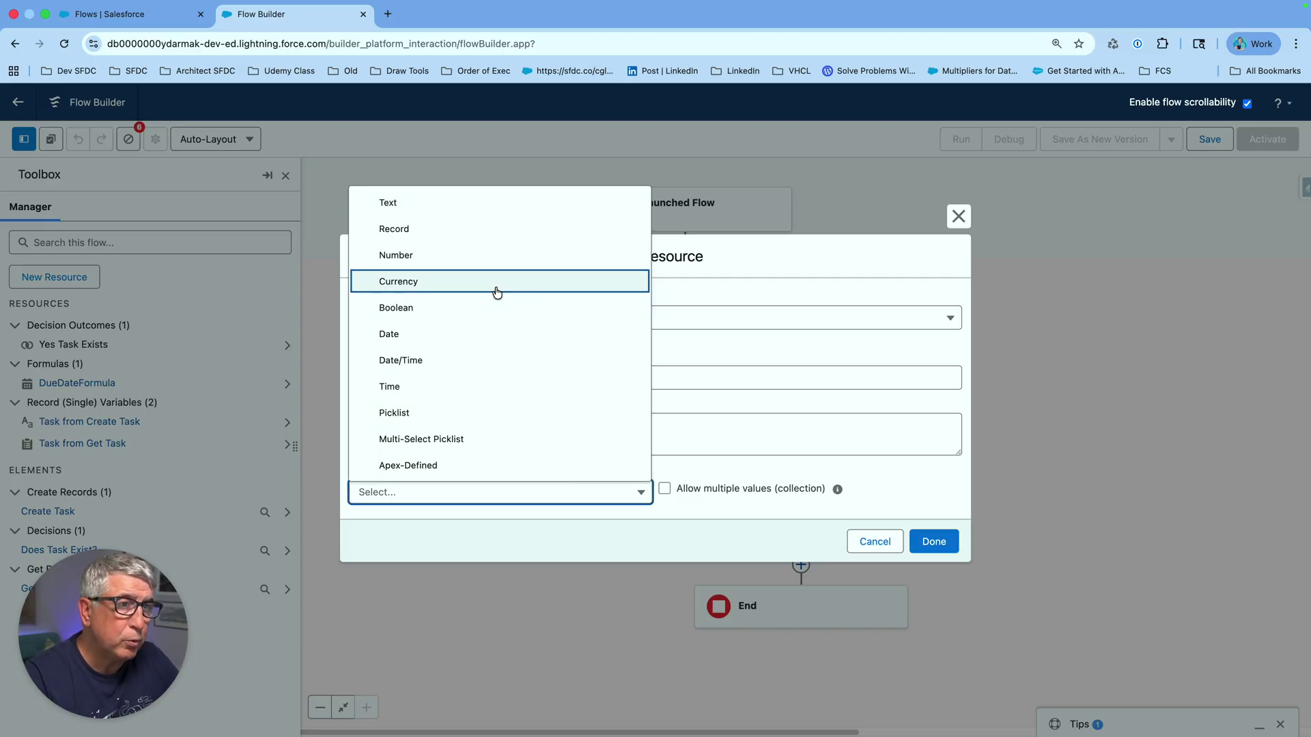
left_click(487, 205)
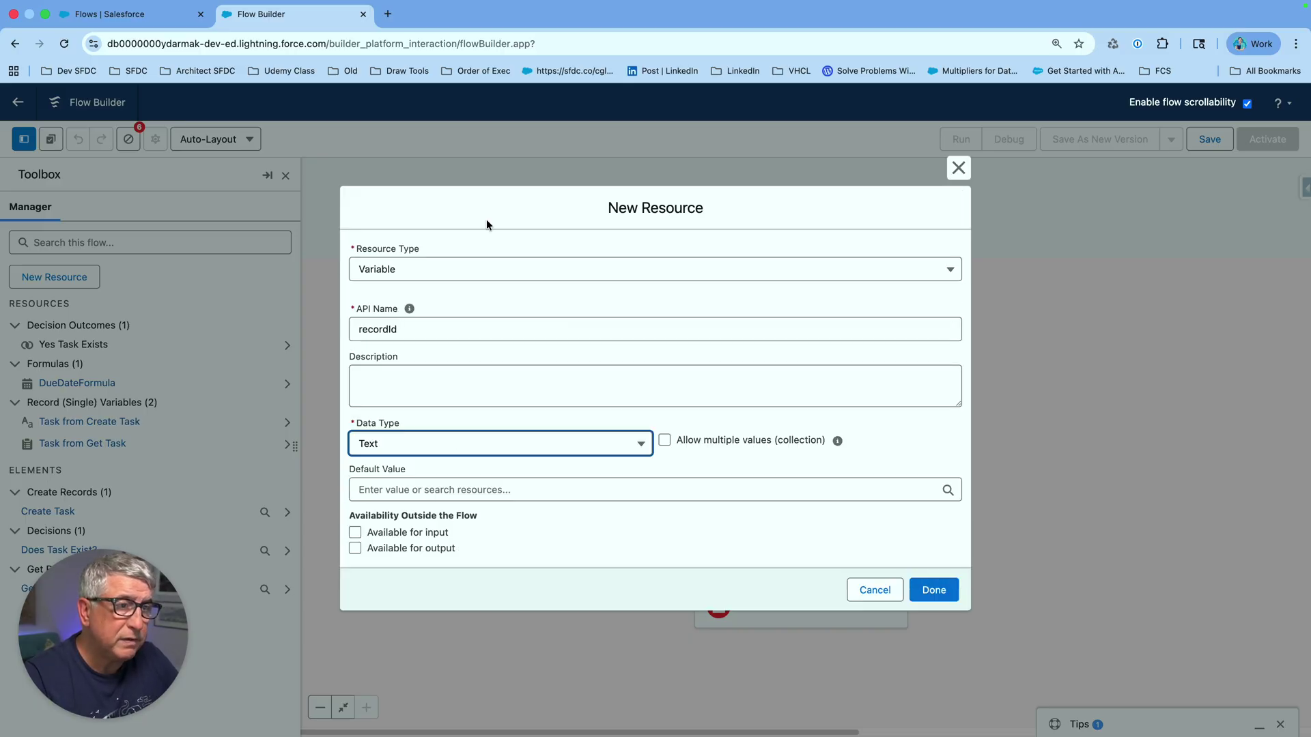
left_click(355, 533)
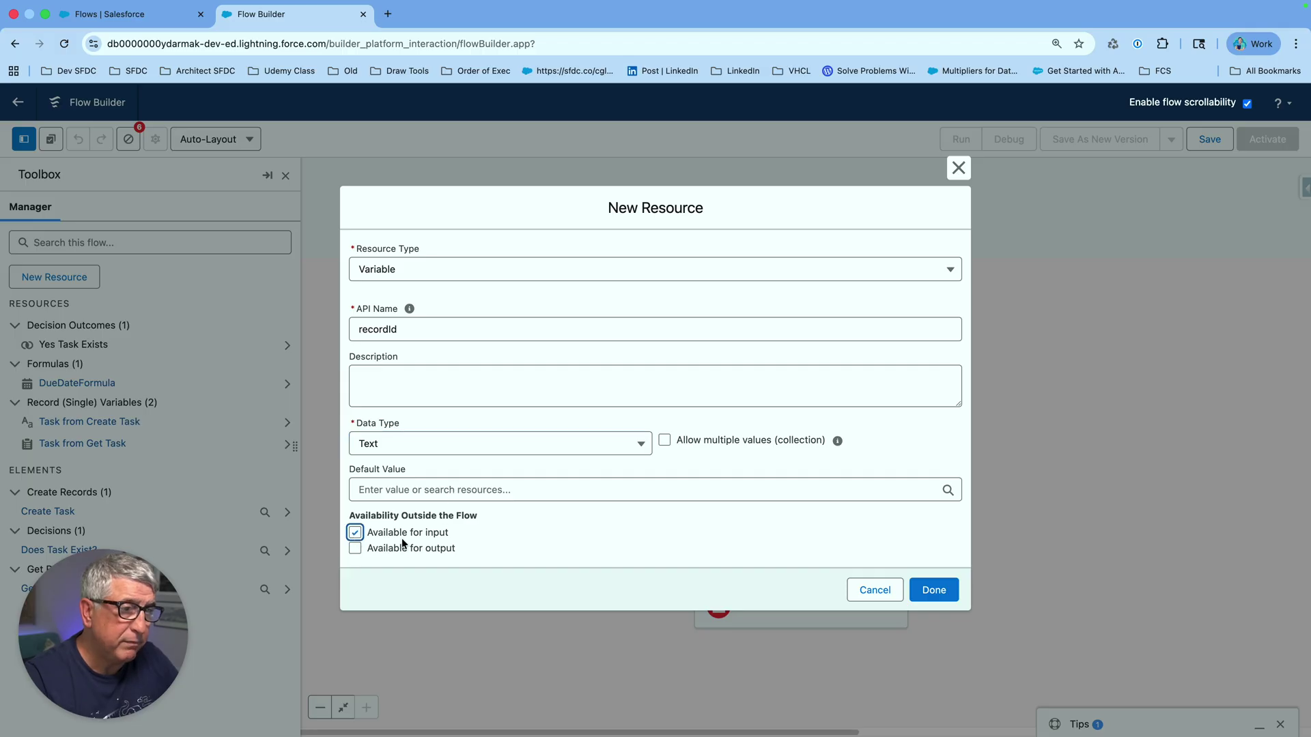
left_click(932, 591)
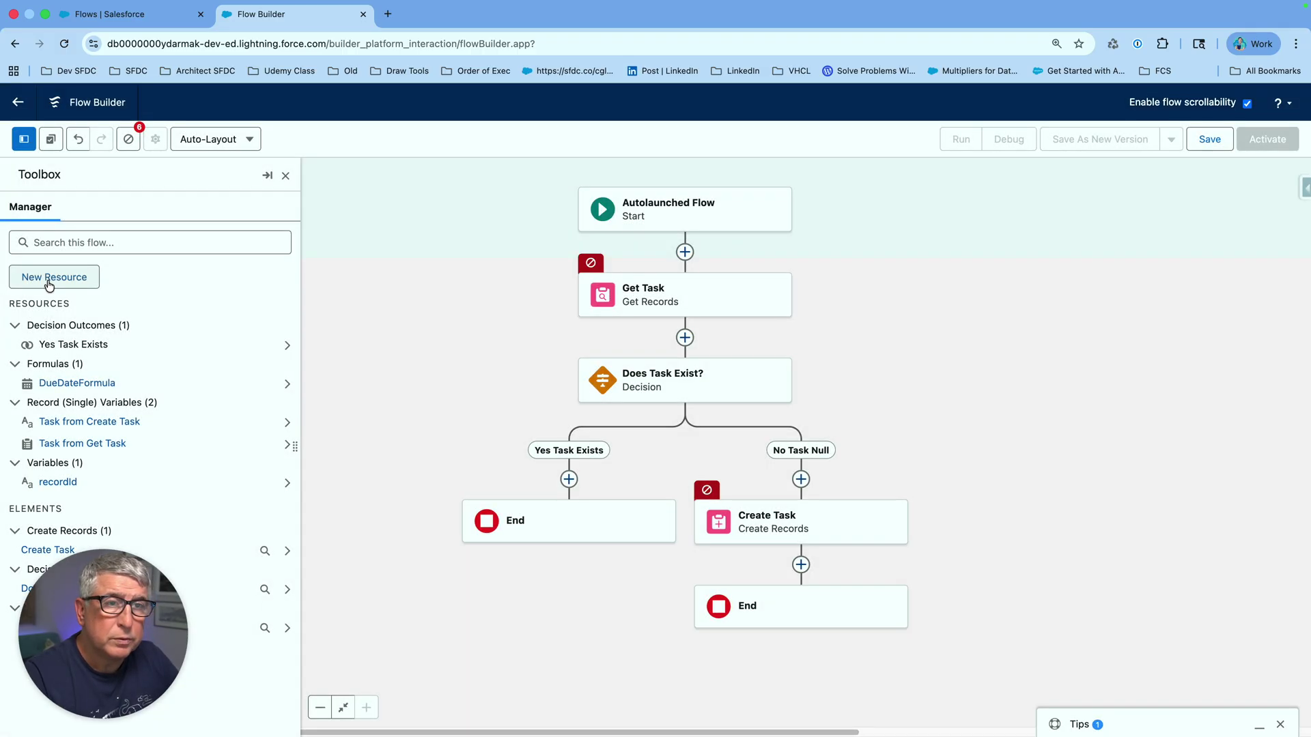
left_click(49, 281)
Create the DelayInDaysVar variable as a Number with 0 decimal places, marked Available for input.
left_click(384, 349)
left_click(437, 380)
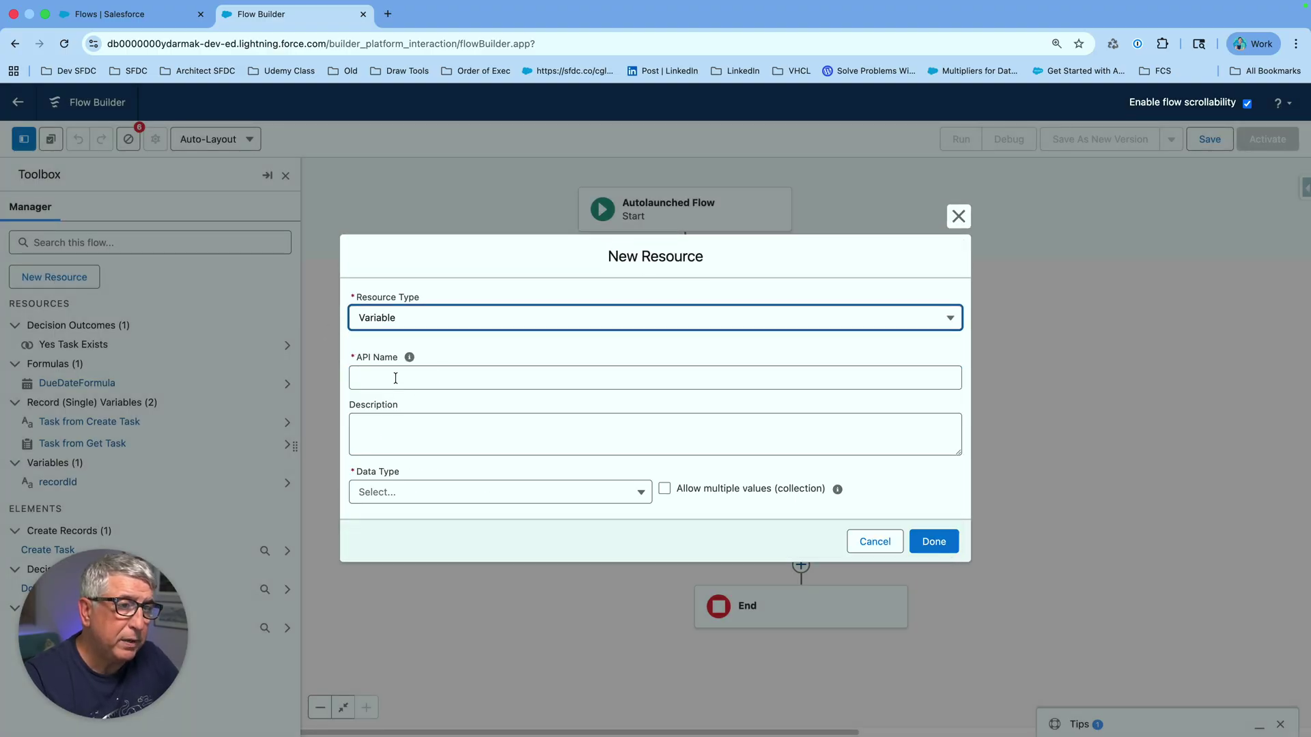
left_click(400, 379)
type("Dela")
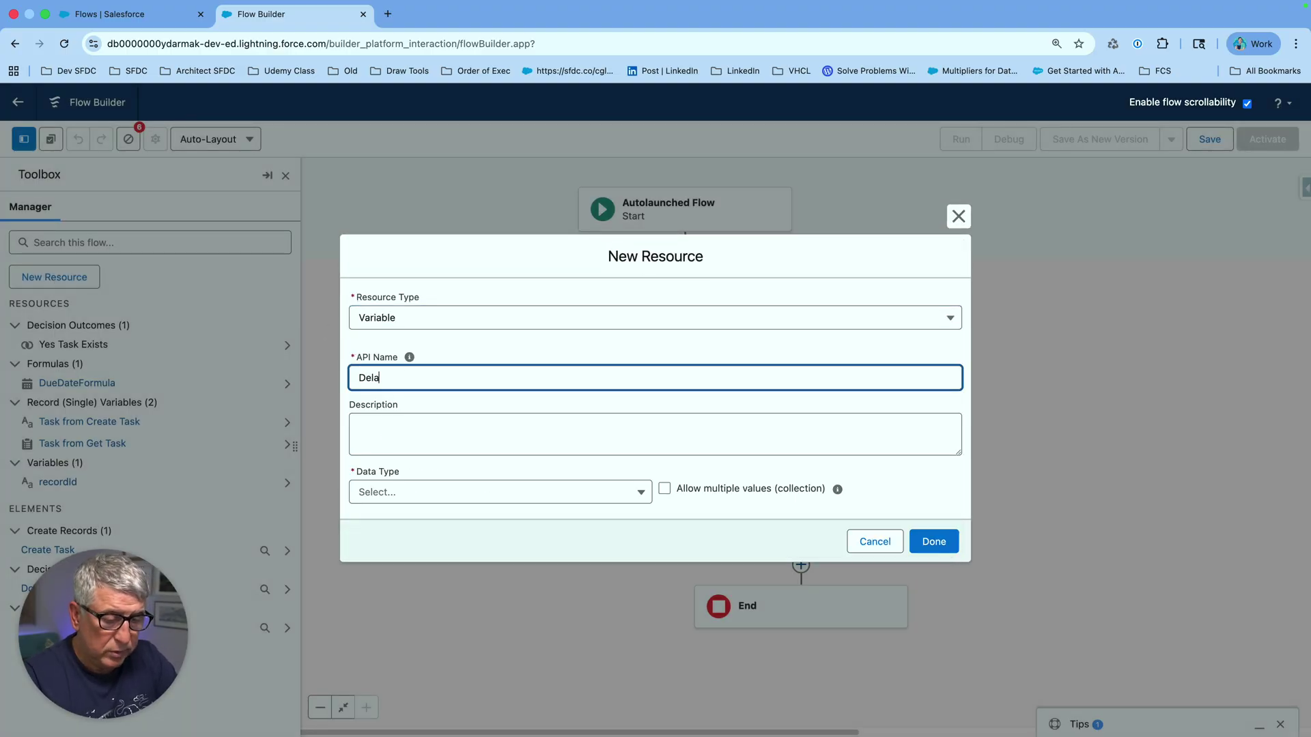
type("yInDay")
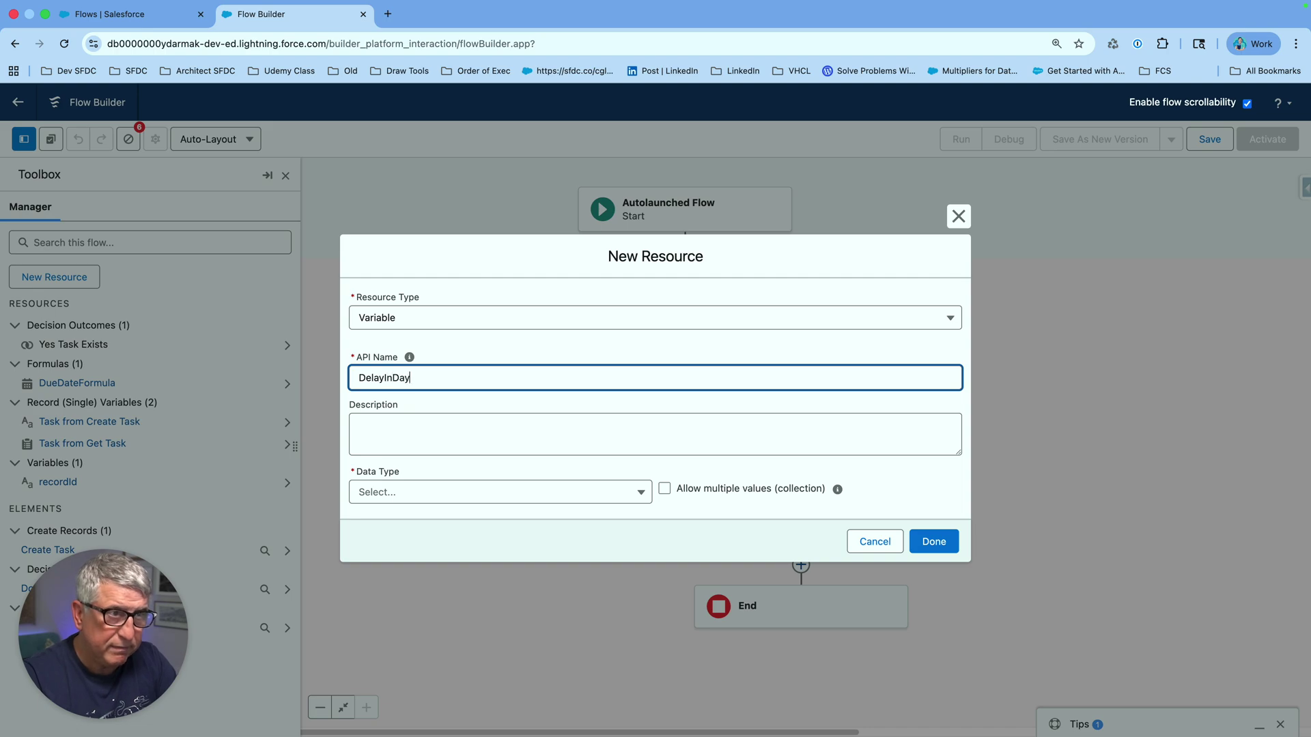
type("sVar")
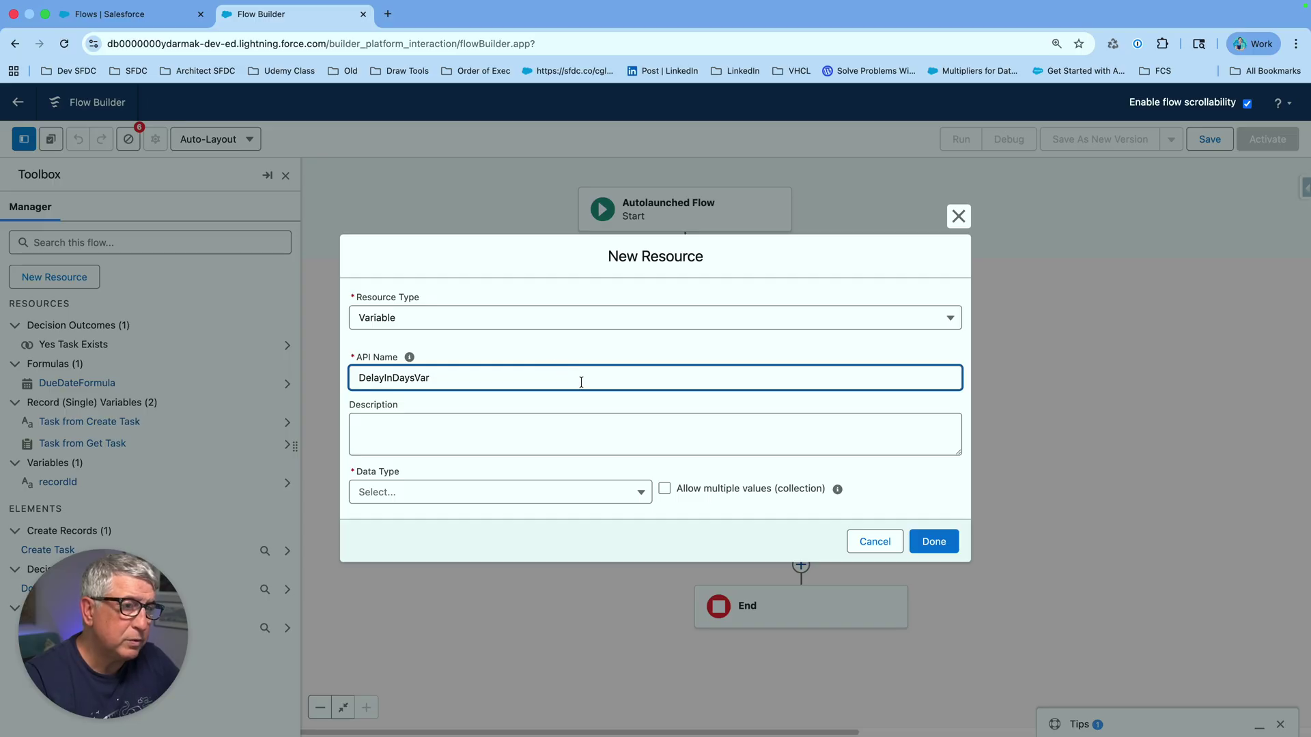
left_click(623, 493)
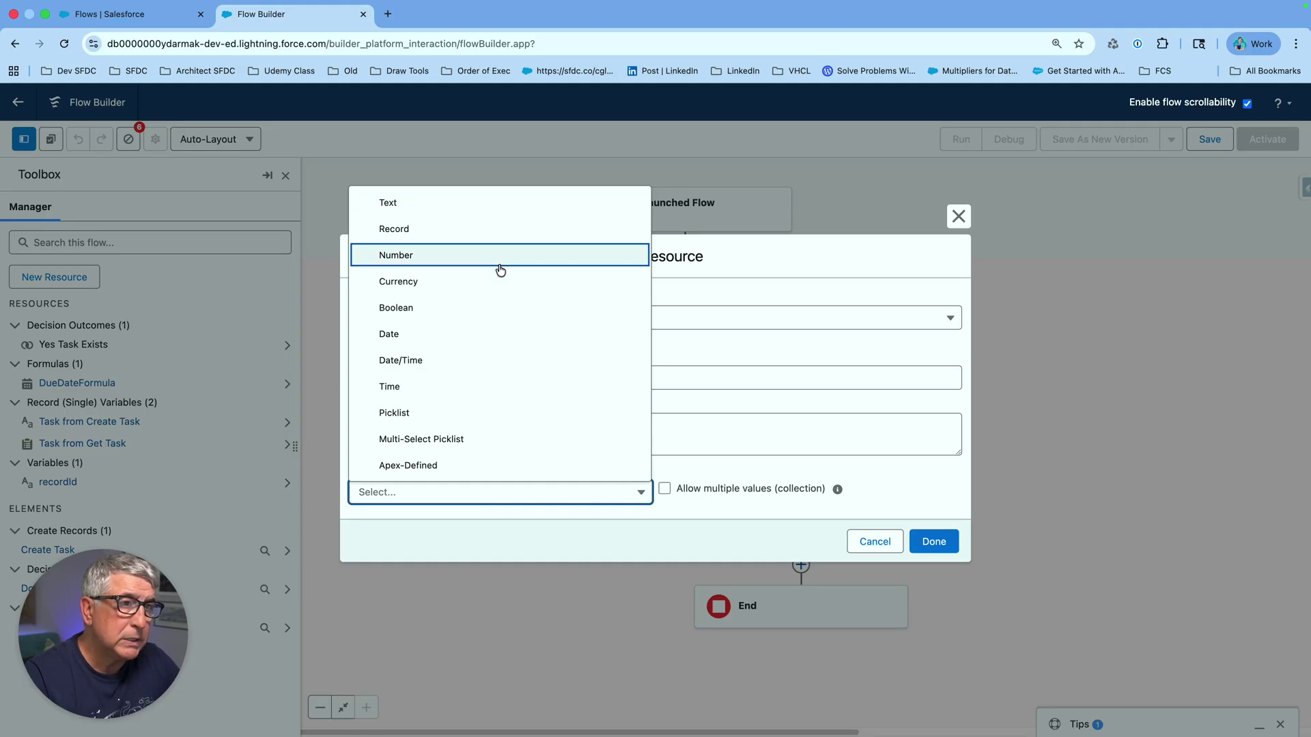
left_click(499, 260)
left_click(362, 469)
type("2")
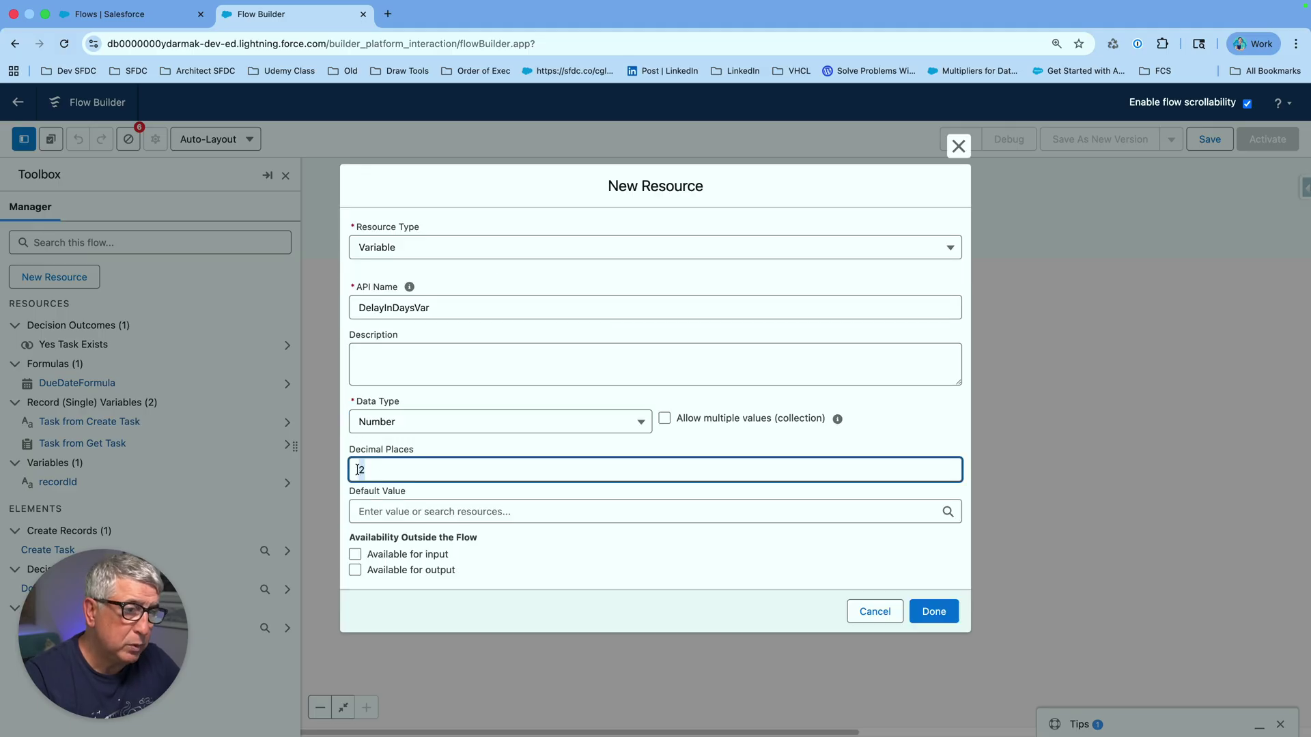
key("BackSpace")
type("0")
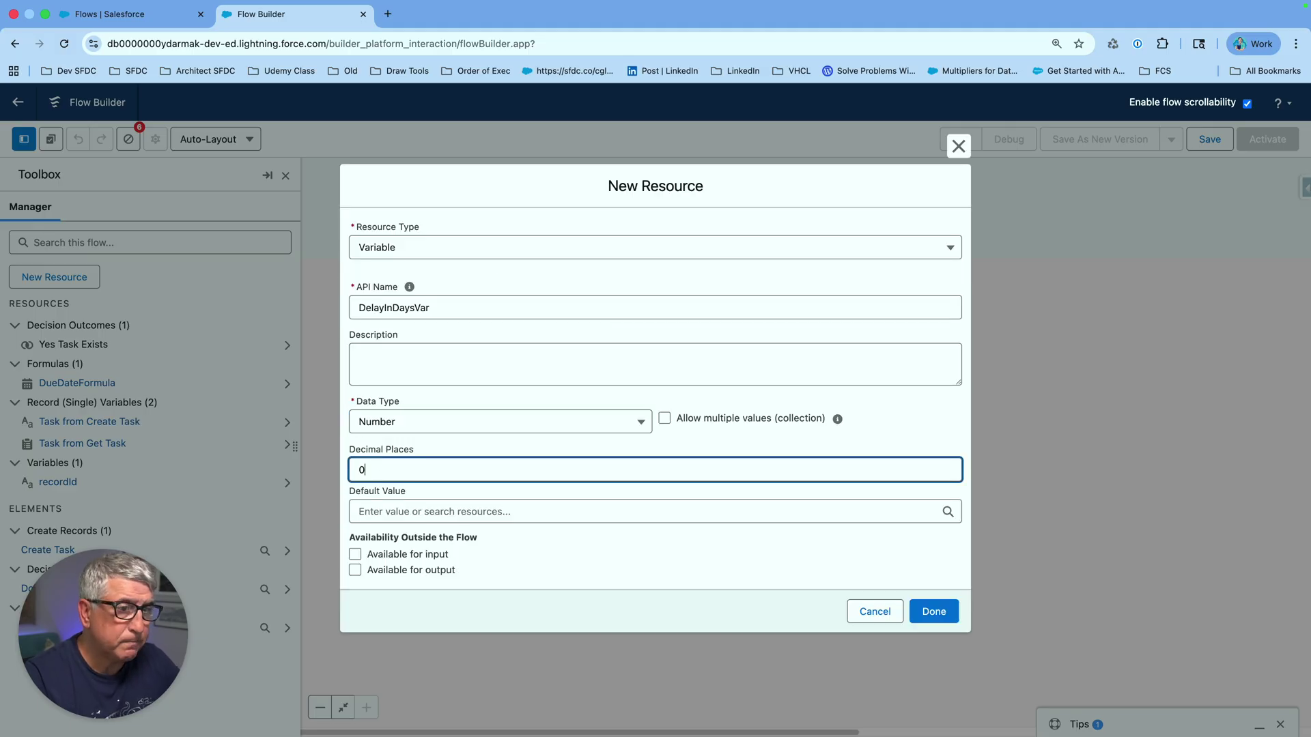
left_click(355, 555)
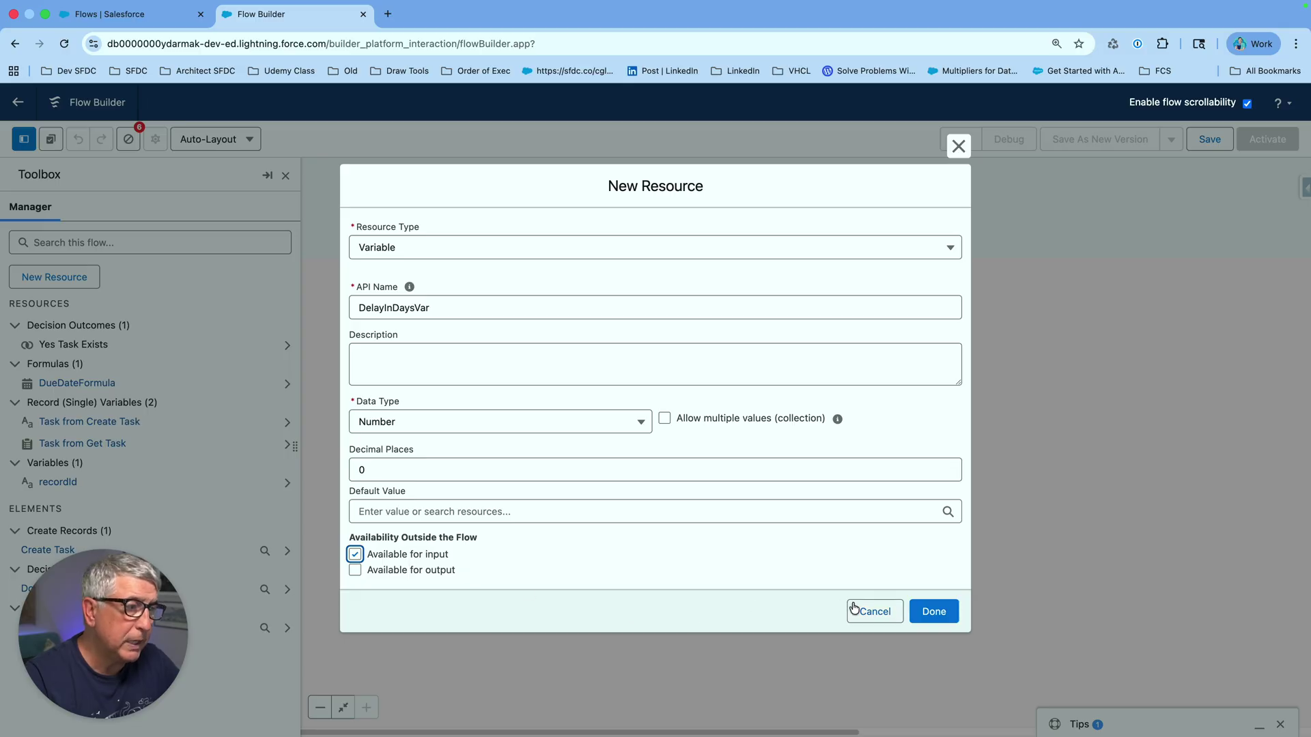
left_click(932, 613)
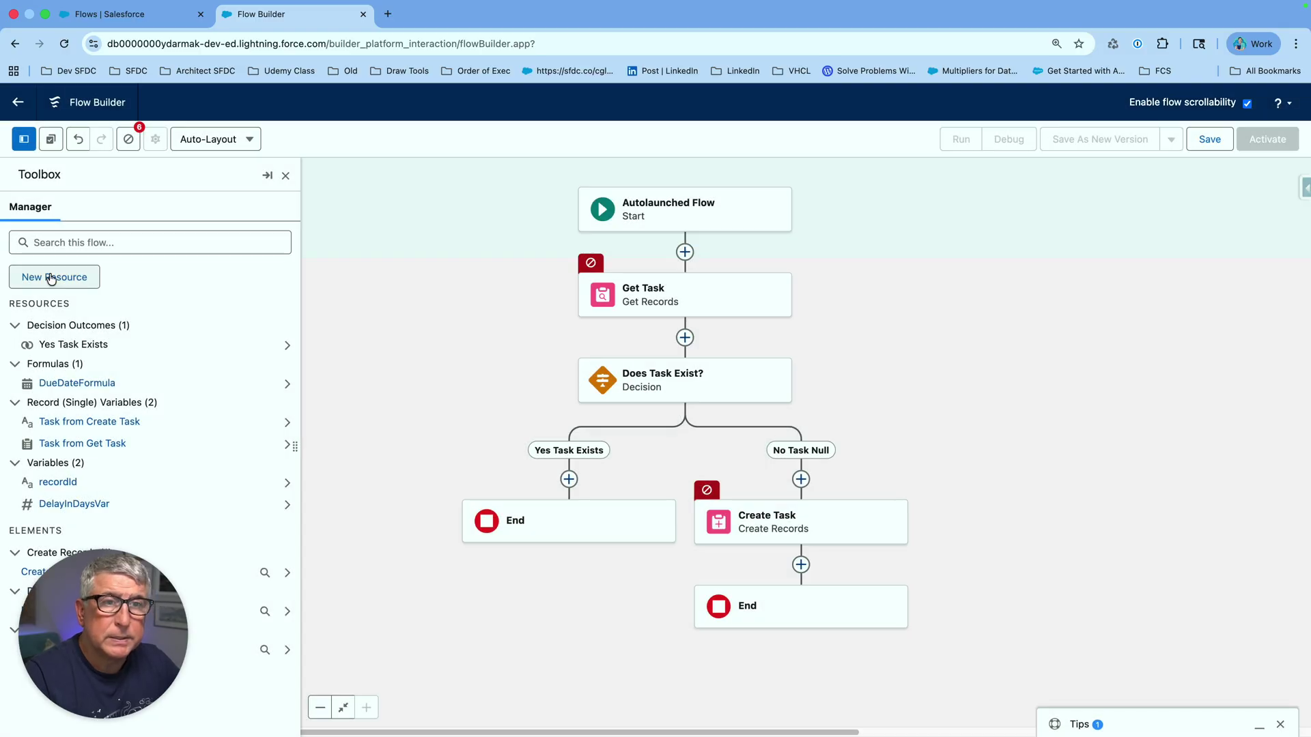
Create a new variable resource and name it OwnerUserIdVar.
left_click(52, 280)
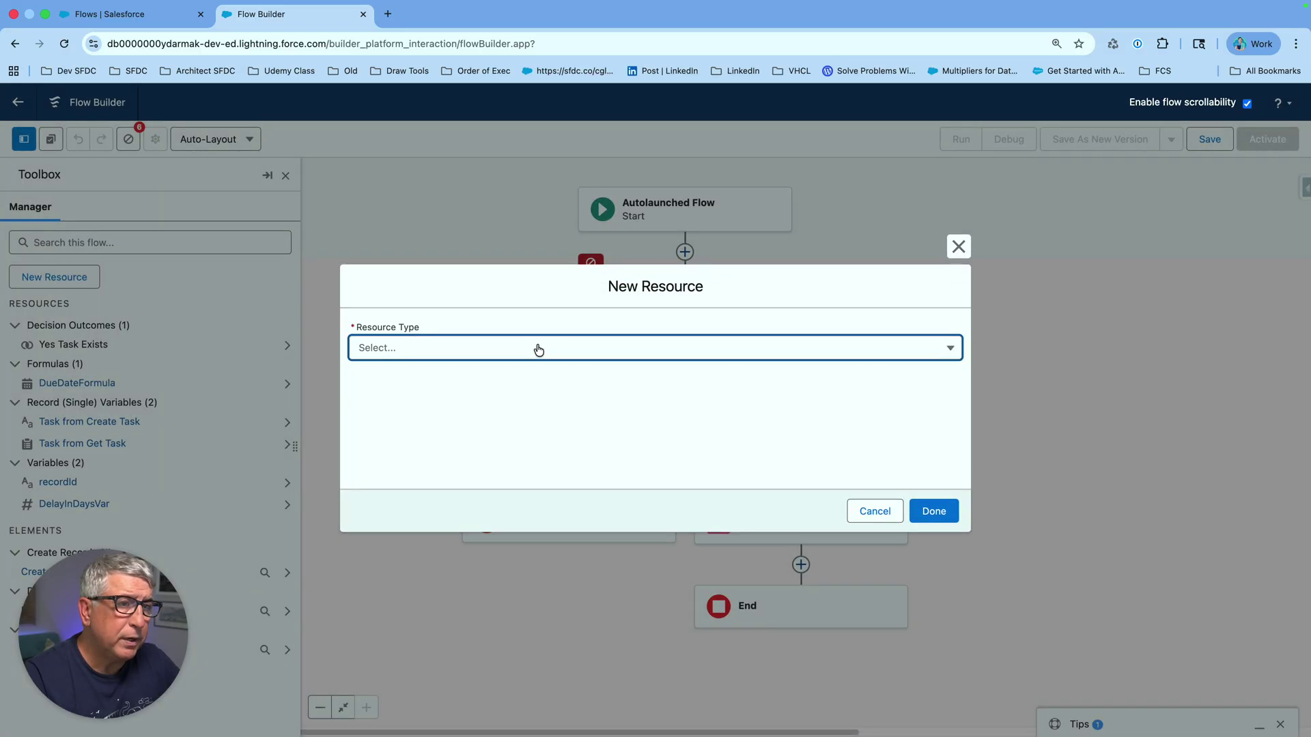
left_click(536, 350)
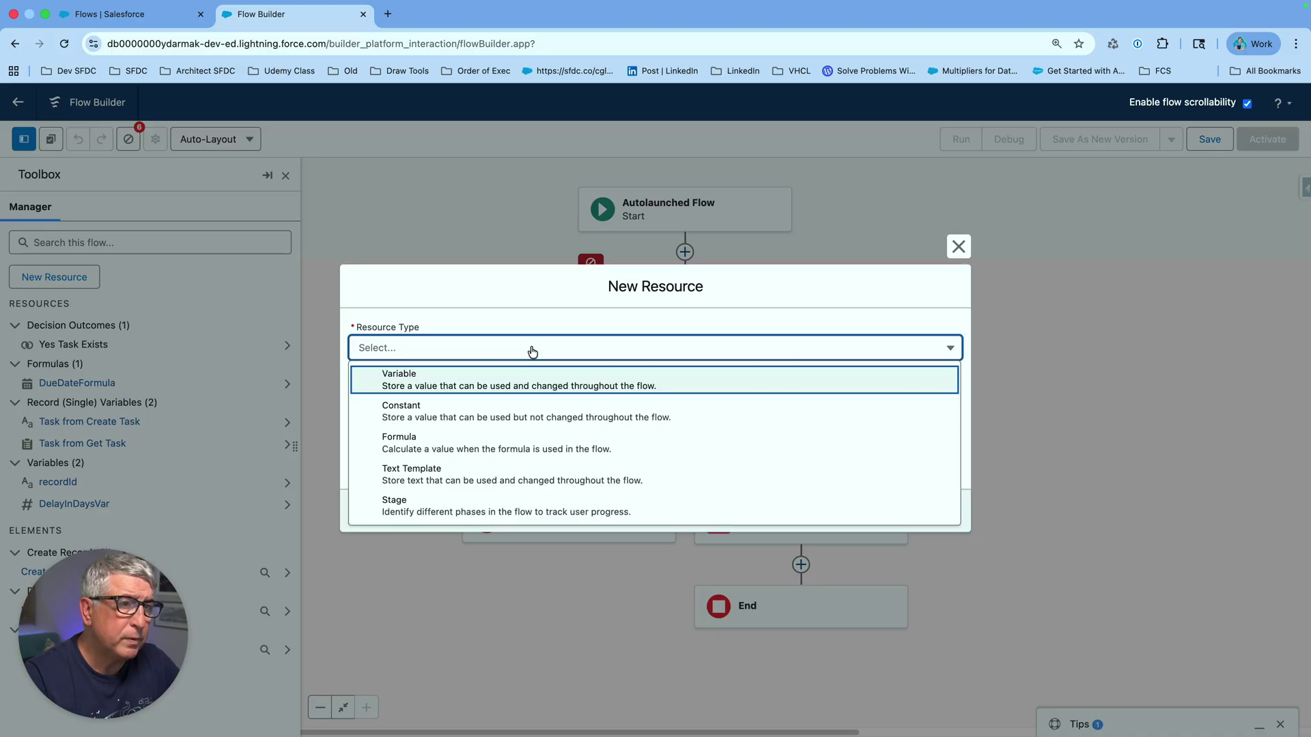
left_click(519, 383)
left_click(421, 374)
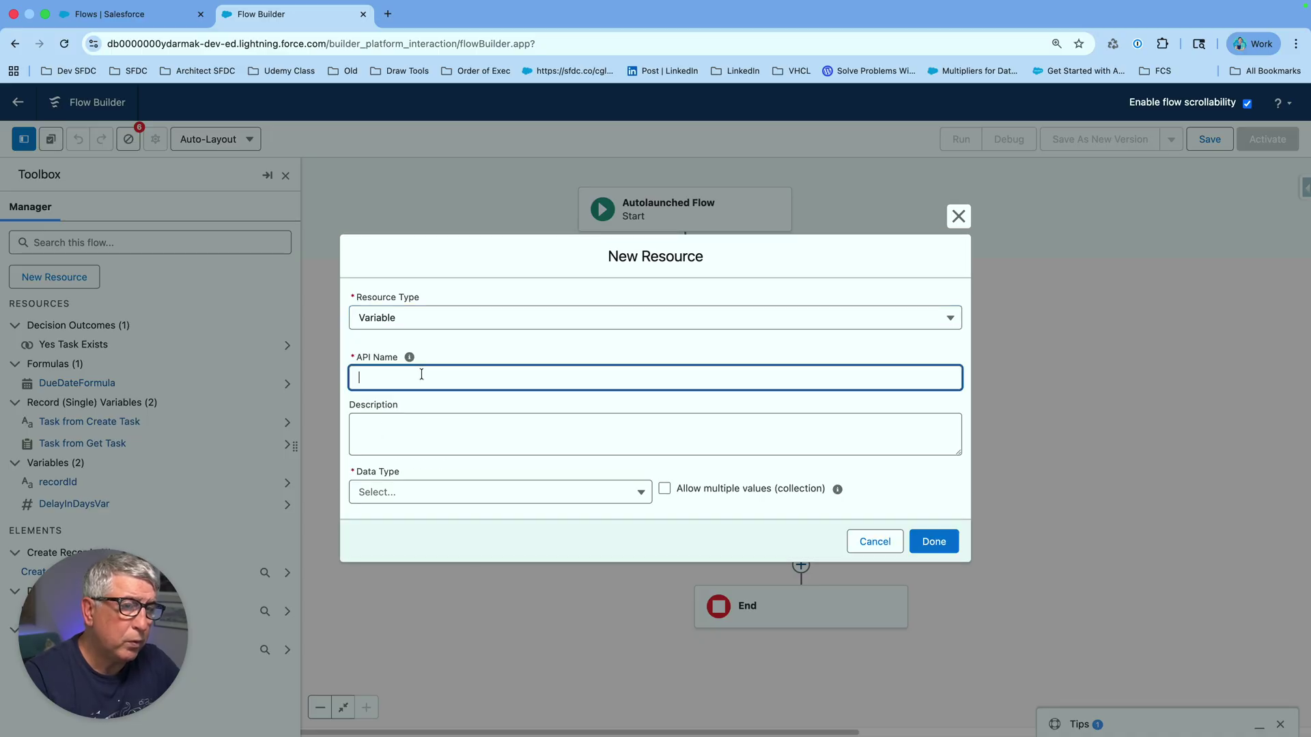
type("Ow")
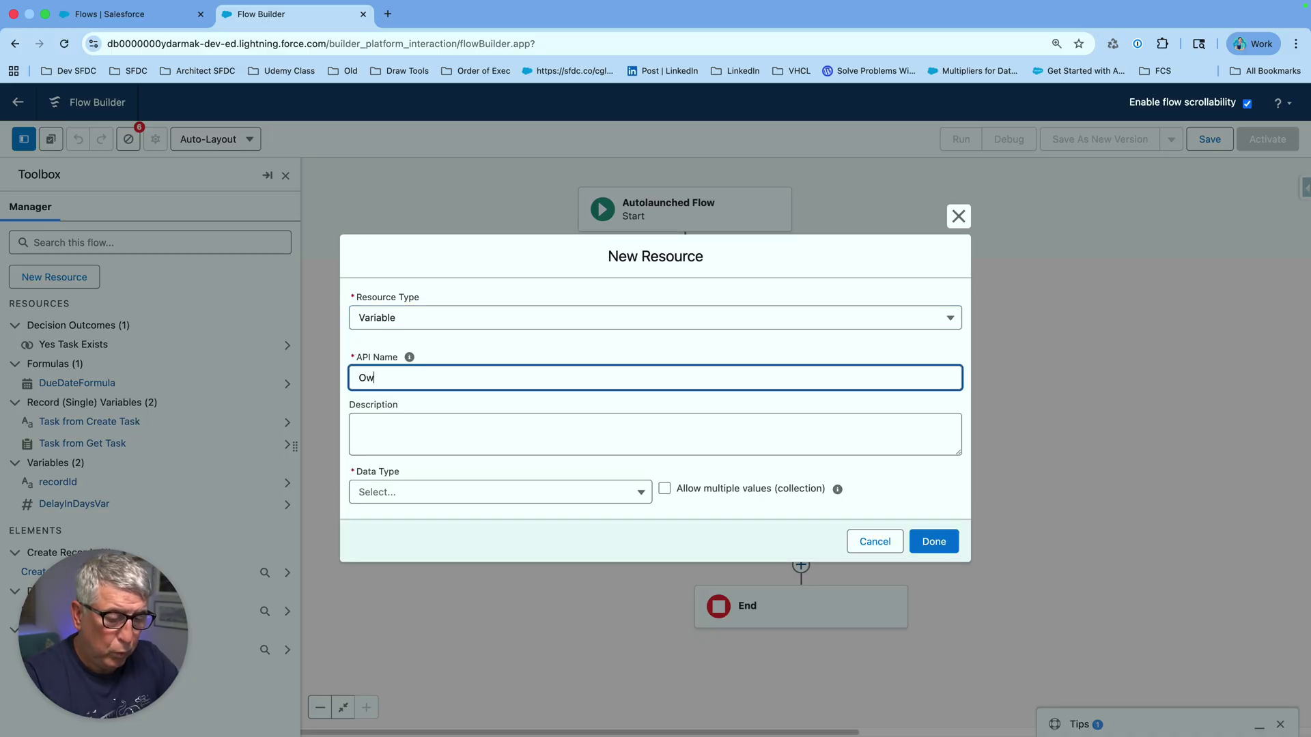
type("nerIserId")
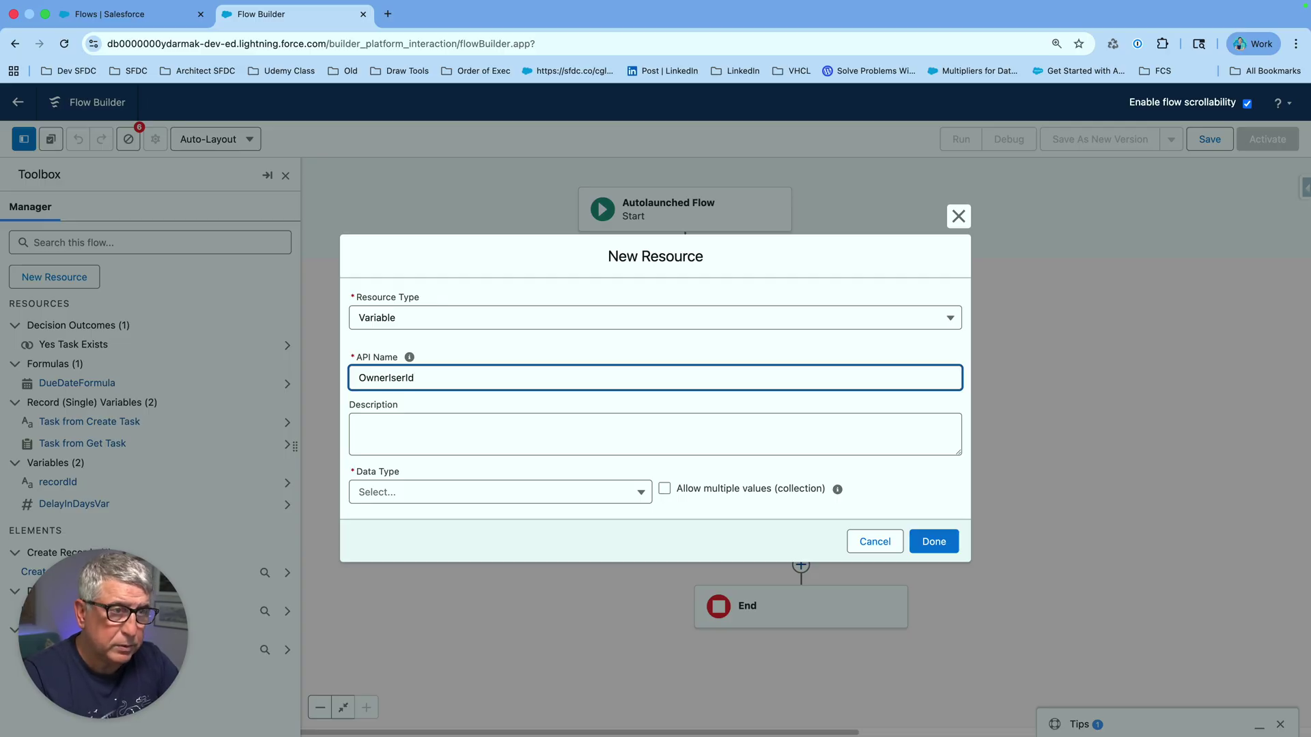
type("ar")
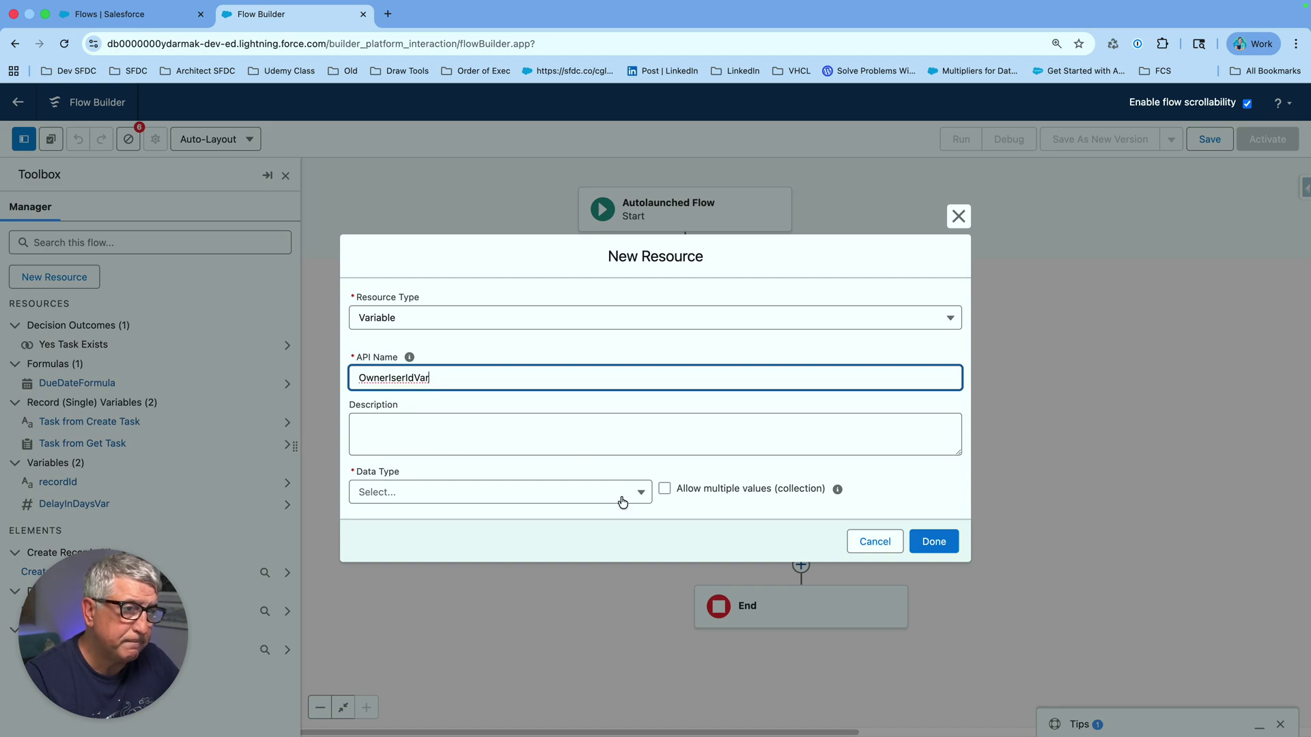
left_click(391, 377)
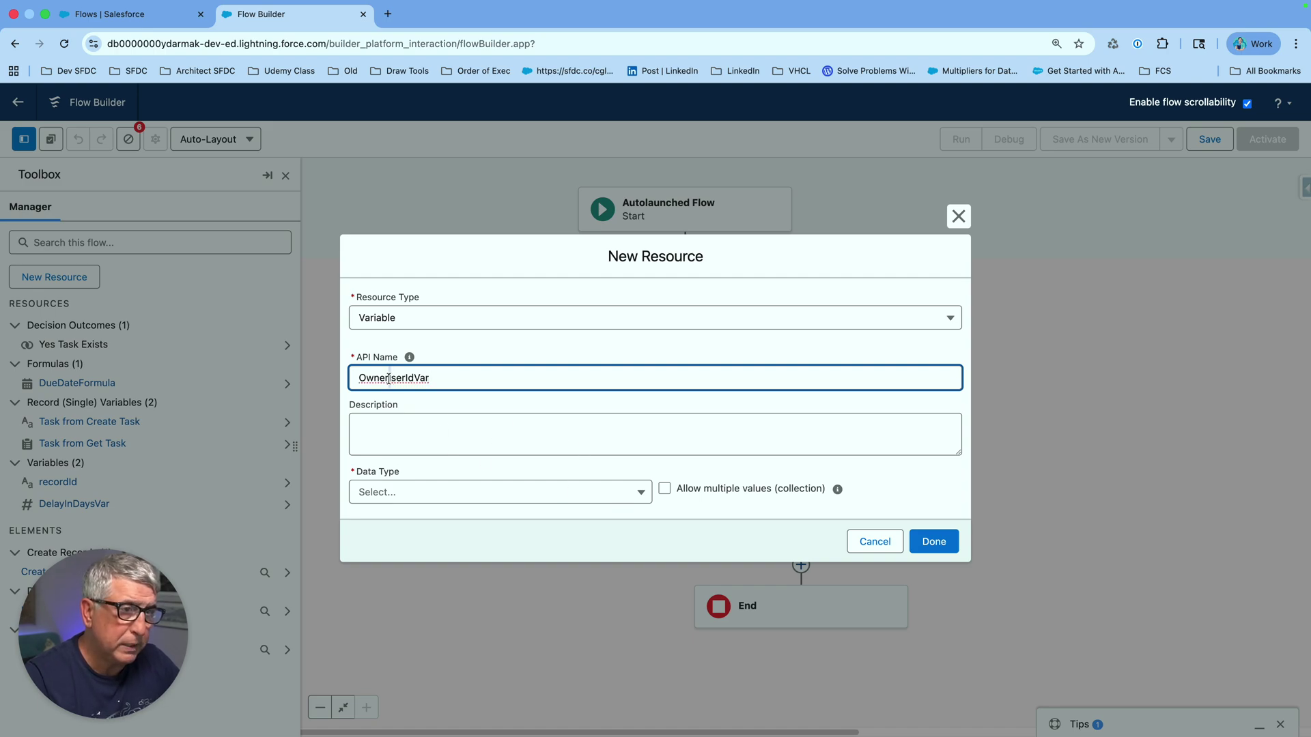
key("BackSpace")
type("U")
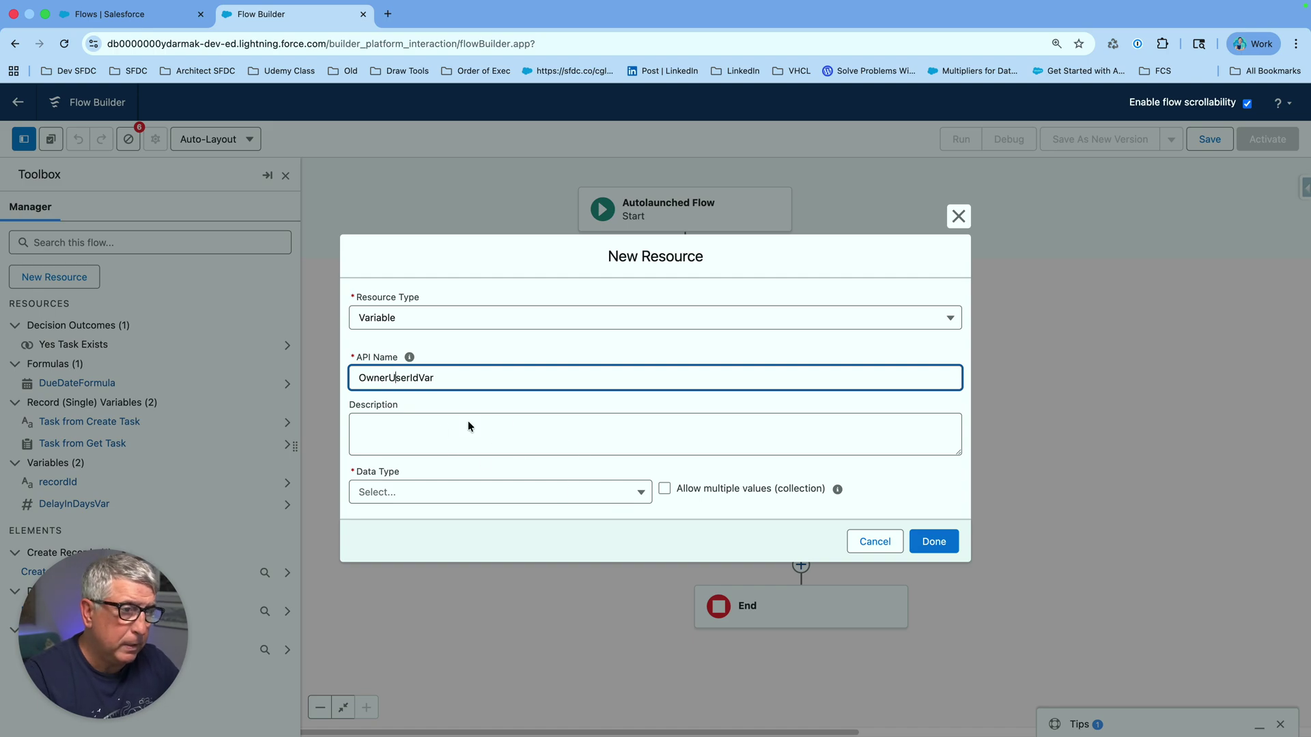
Make OwnerUserIdVar a Text variable available for input and save it.
left_click(595, 492)
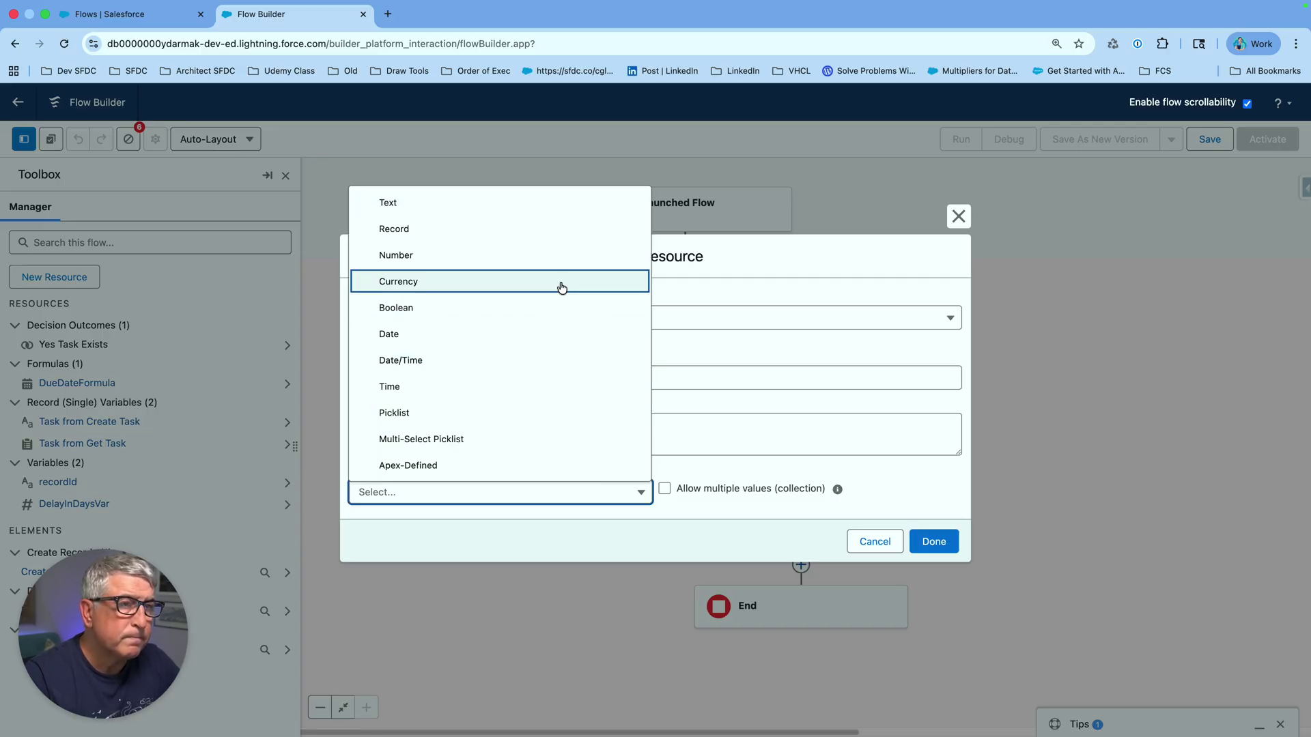
left_click(553, 215)
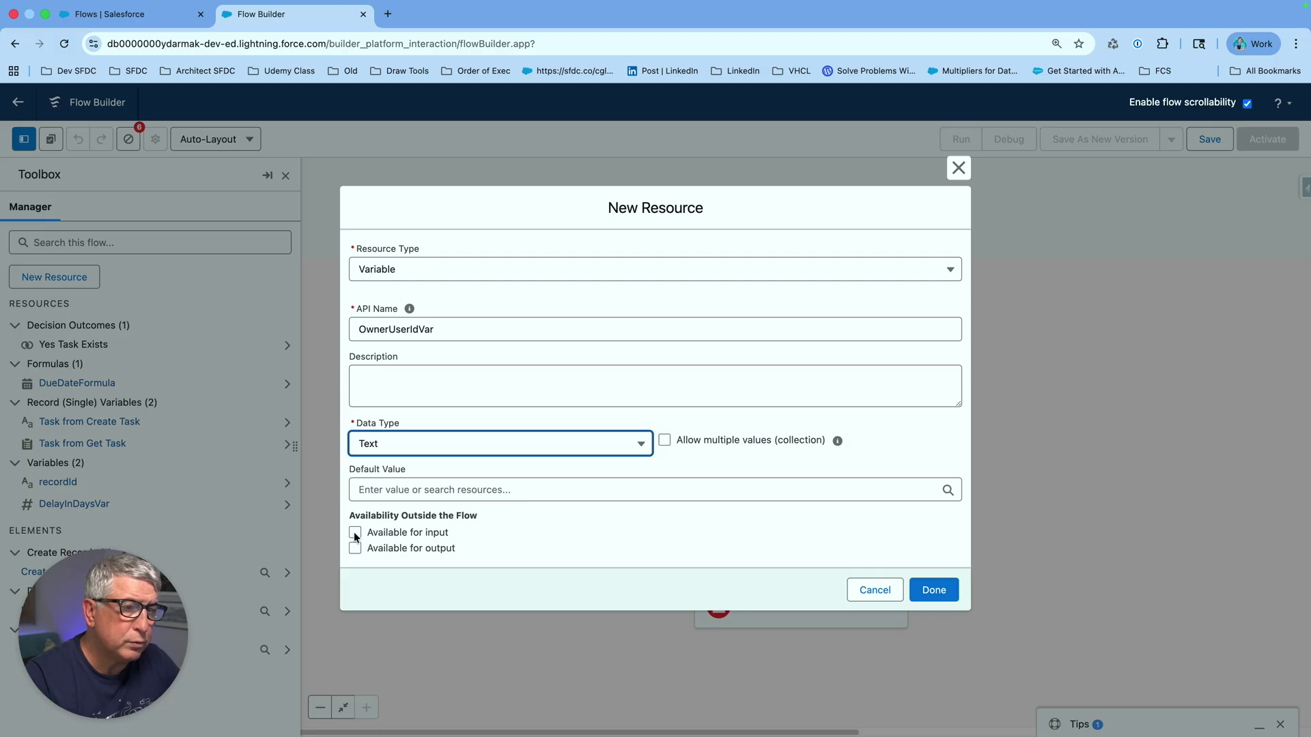
left_click(356, 534)
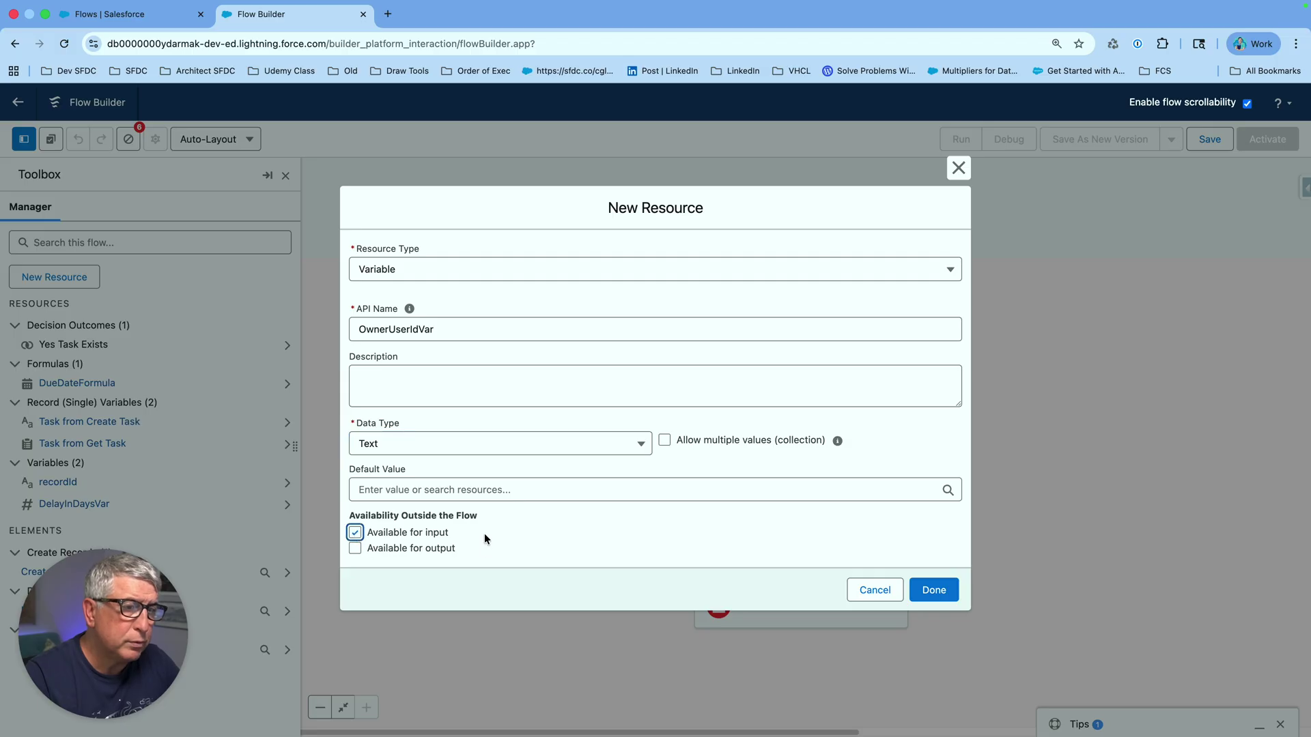
left_click(934, 589)
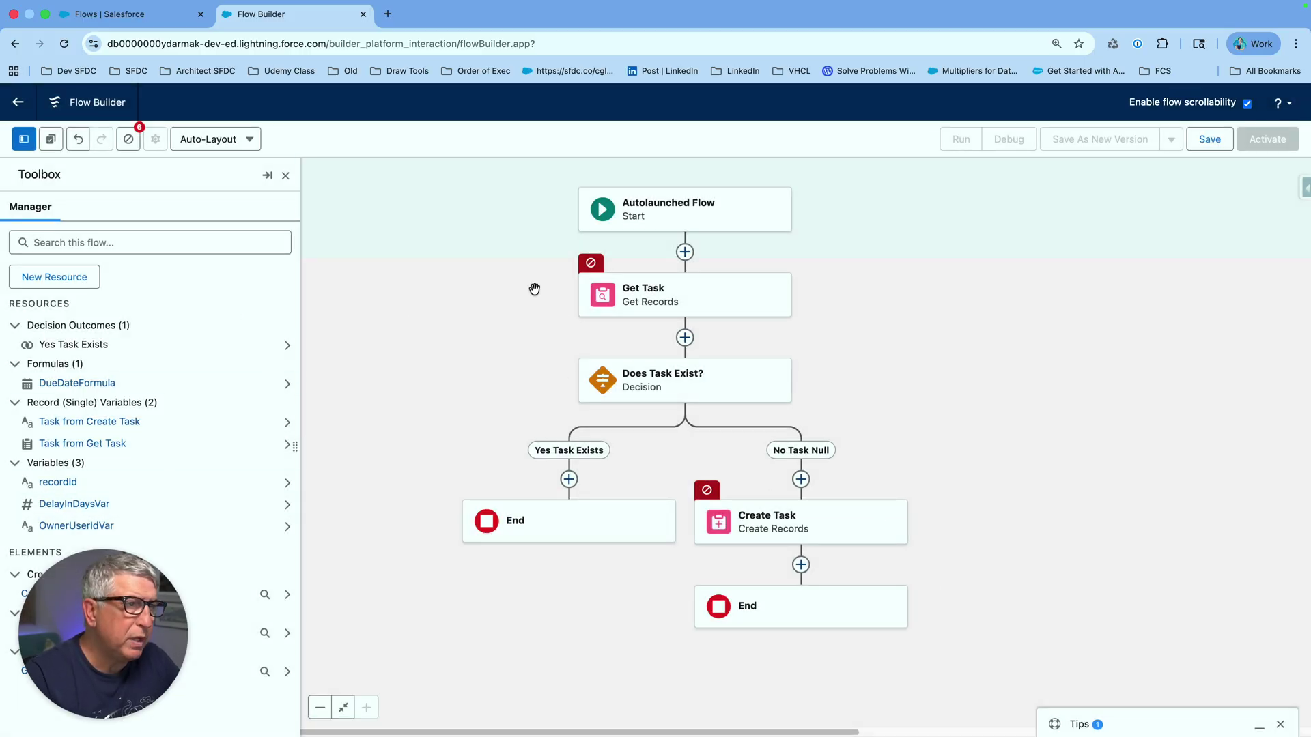
left_click(694, 306)
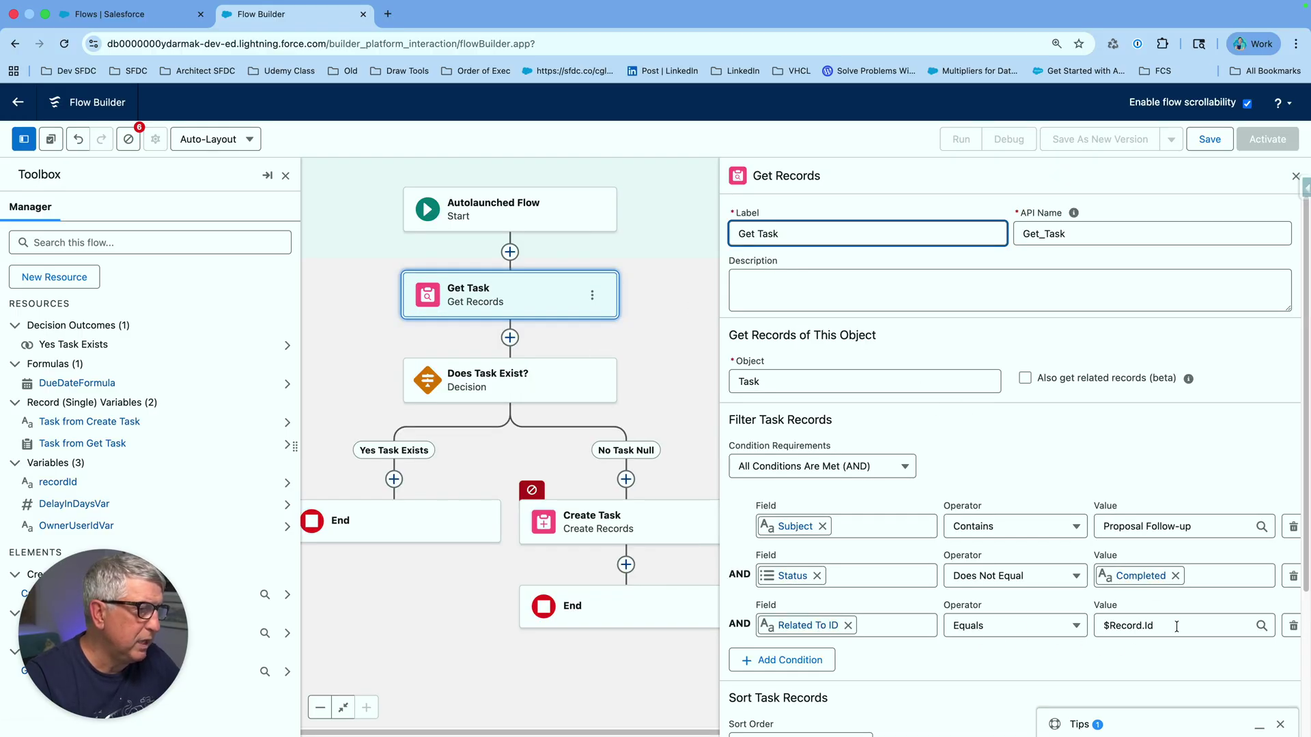
Change Get Task's Related To ID condition value from $Record.Id to the recordId variable.
double_click(1111, 625)
type("r")
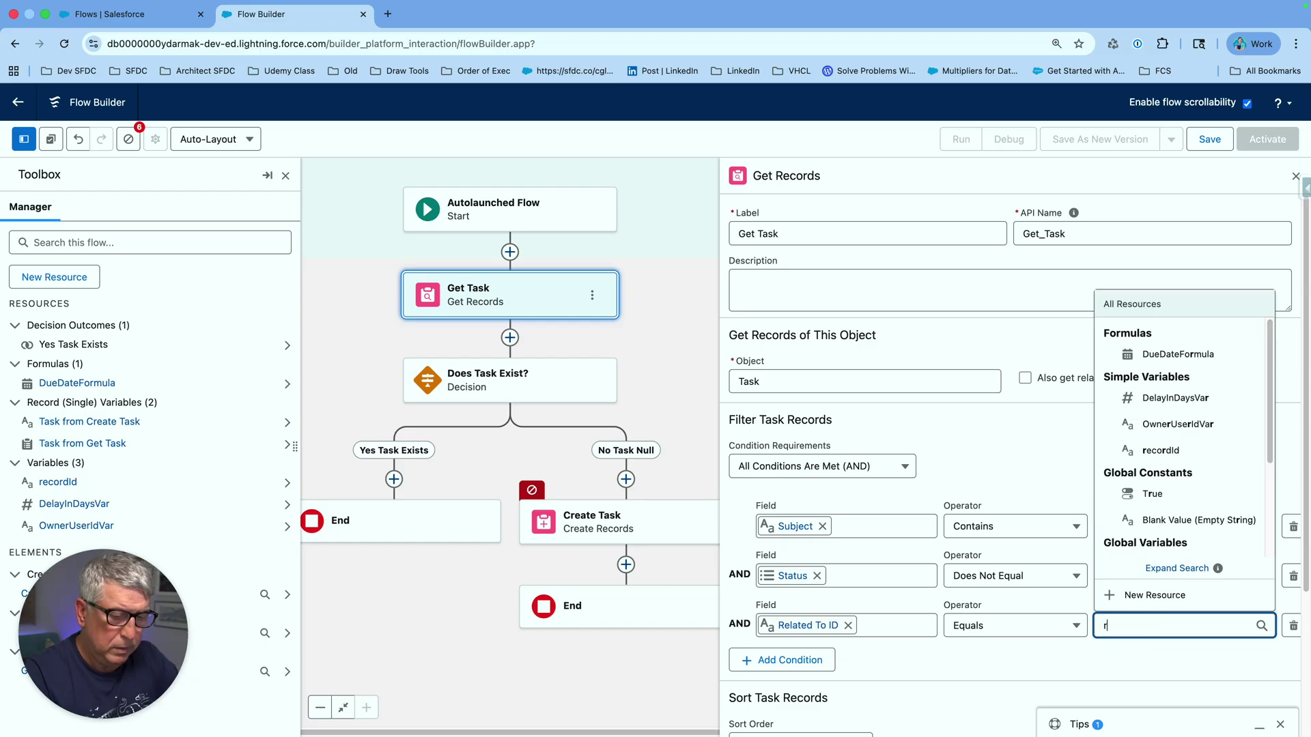
type("ecordI")
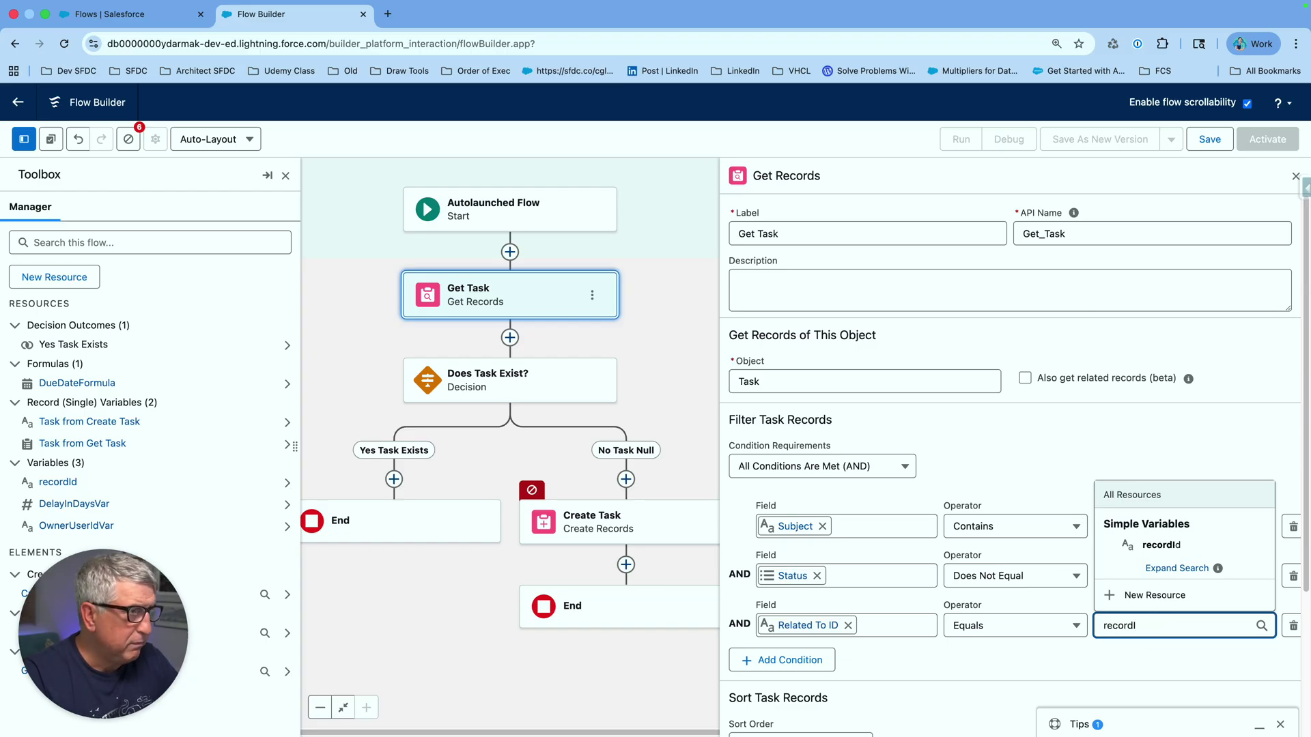
left_click(1133, 545)
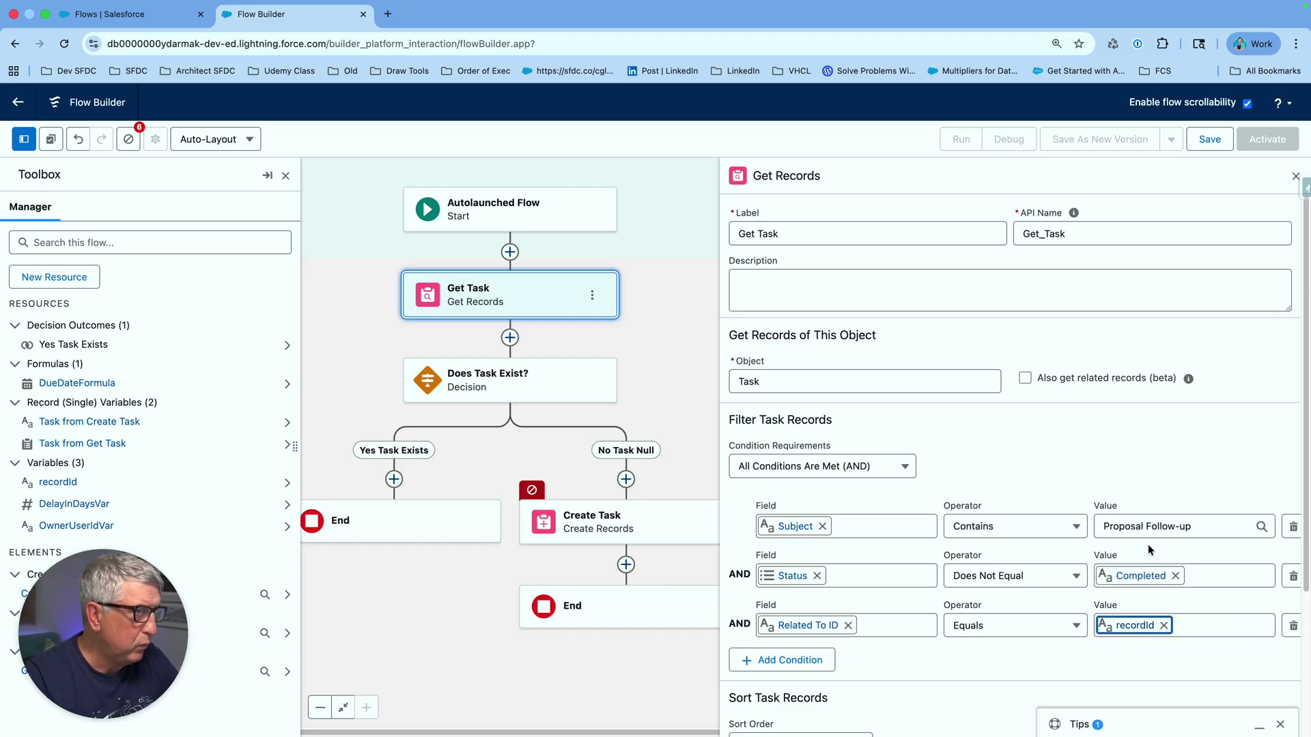
left_click(1295, 183)
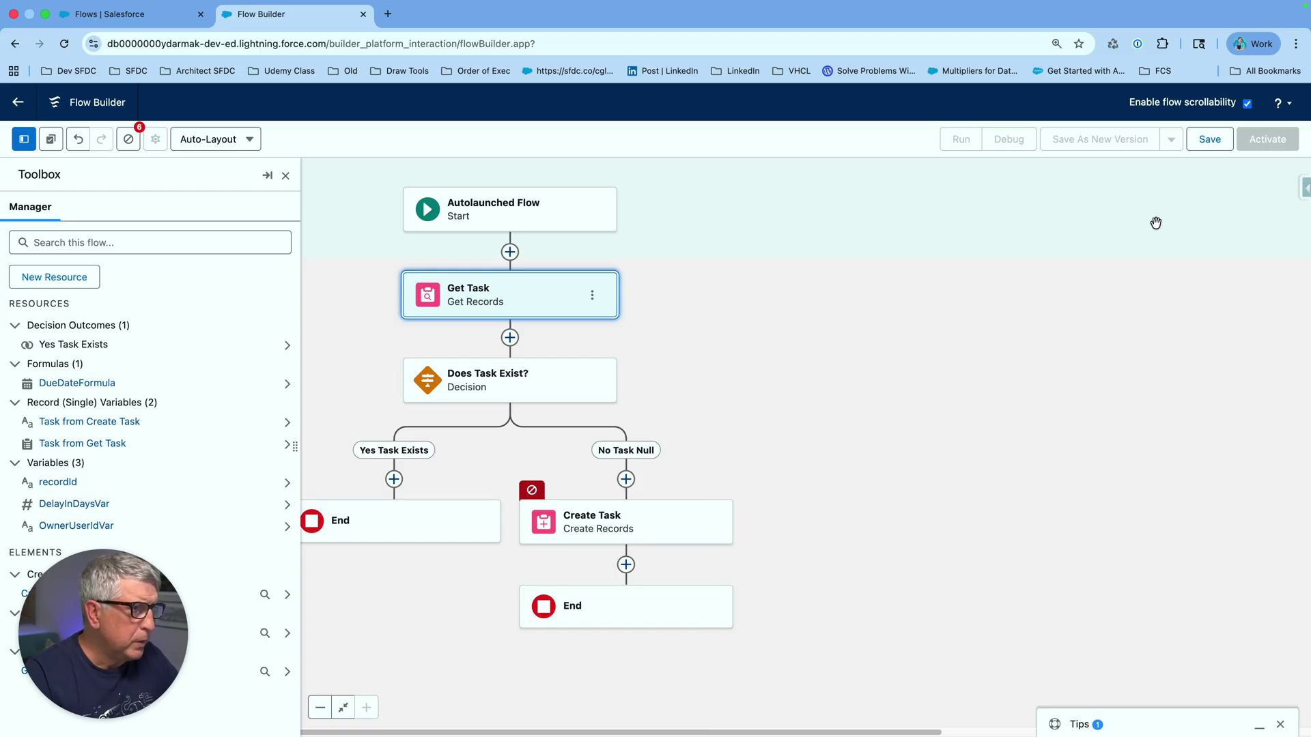
In Create Task, set Assigned To ID to OwnerUserIdVar.
left_click_drag(784, 396, 936, 342)
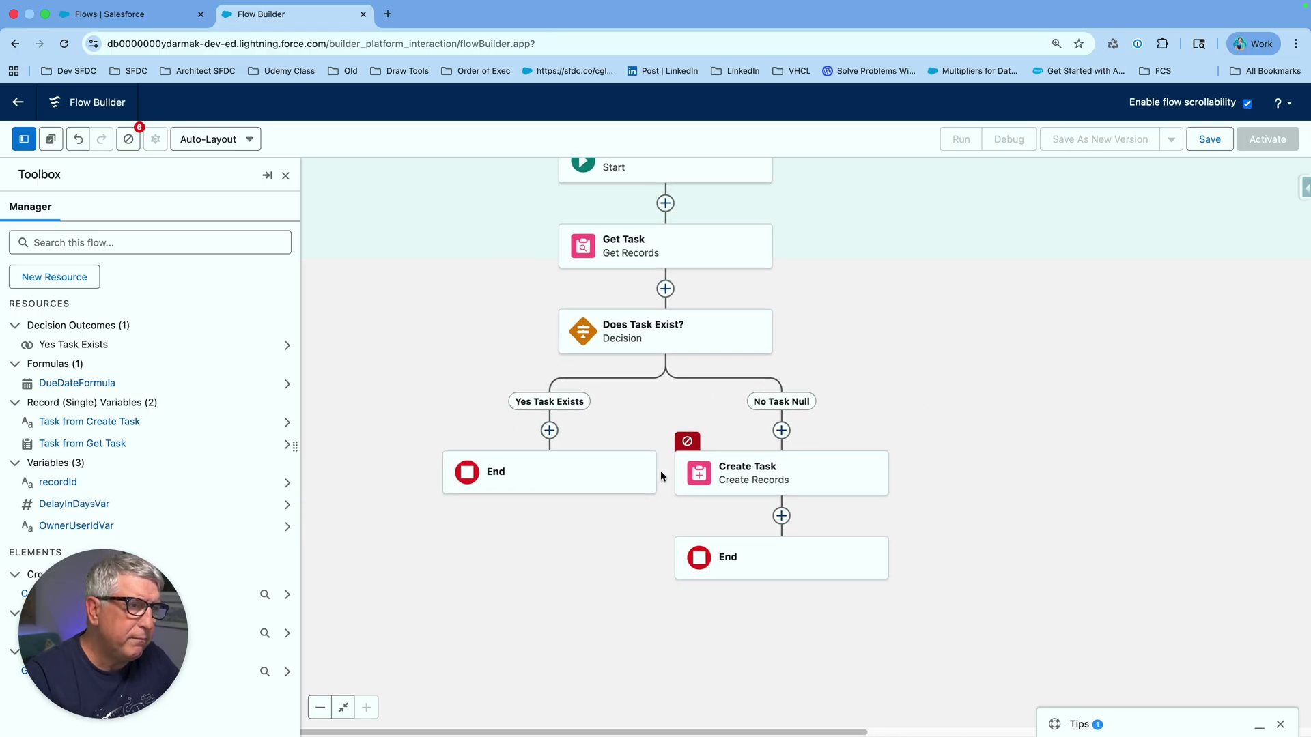
left_click(733, 476)
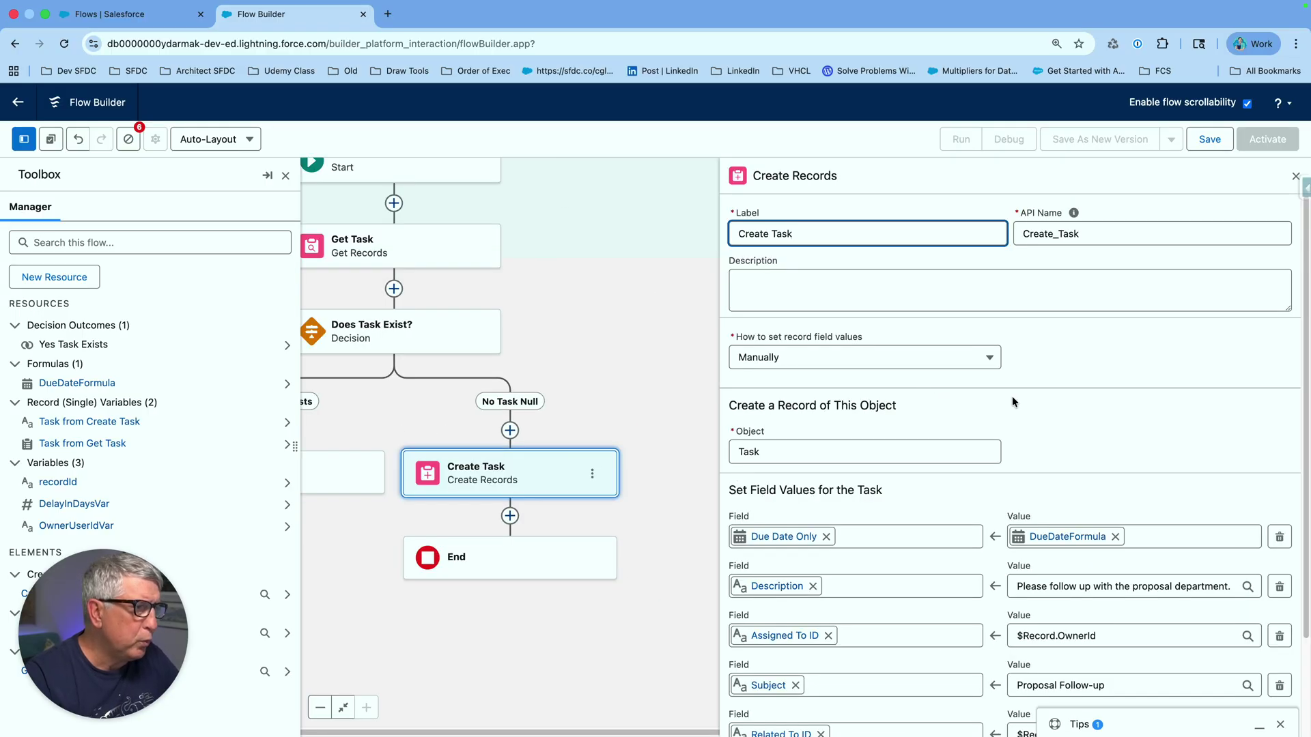
scroll(1013, 400, "down", 3)
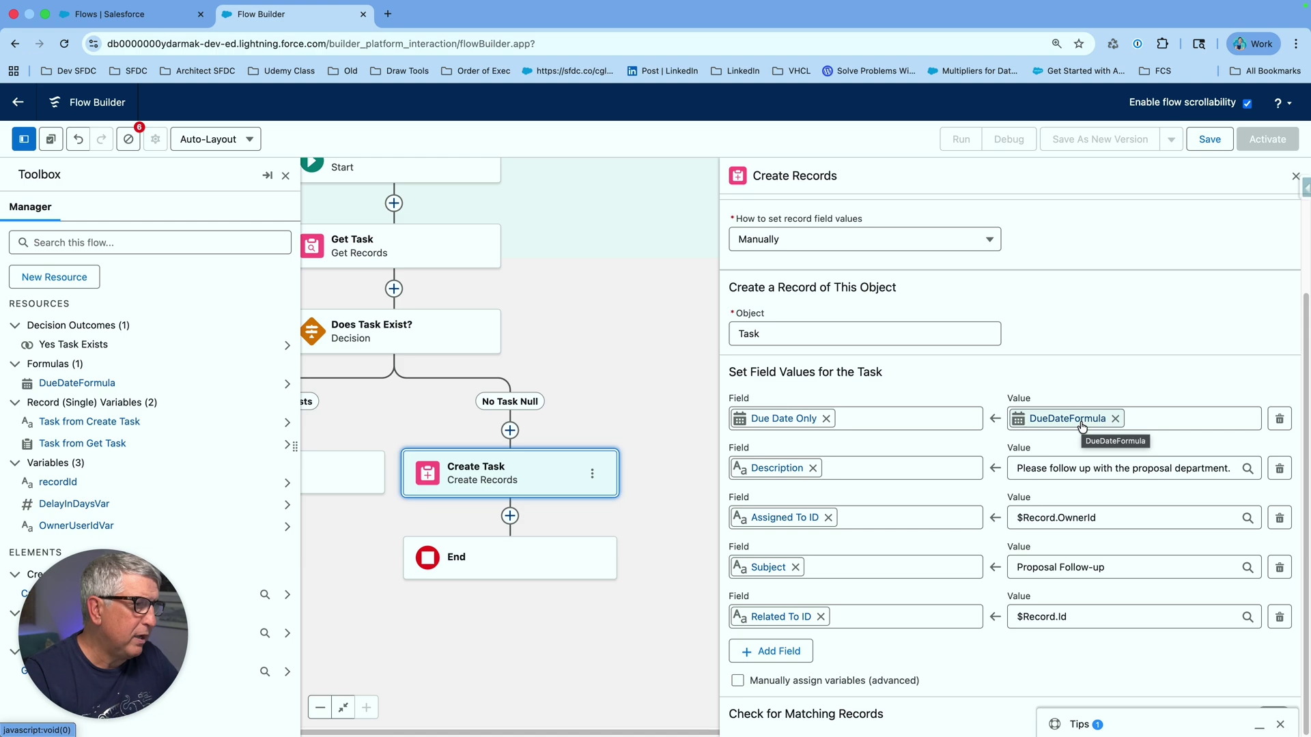
left_click(1100, 518)
left_click_drag(1096, 518, 1013, 523)
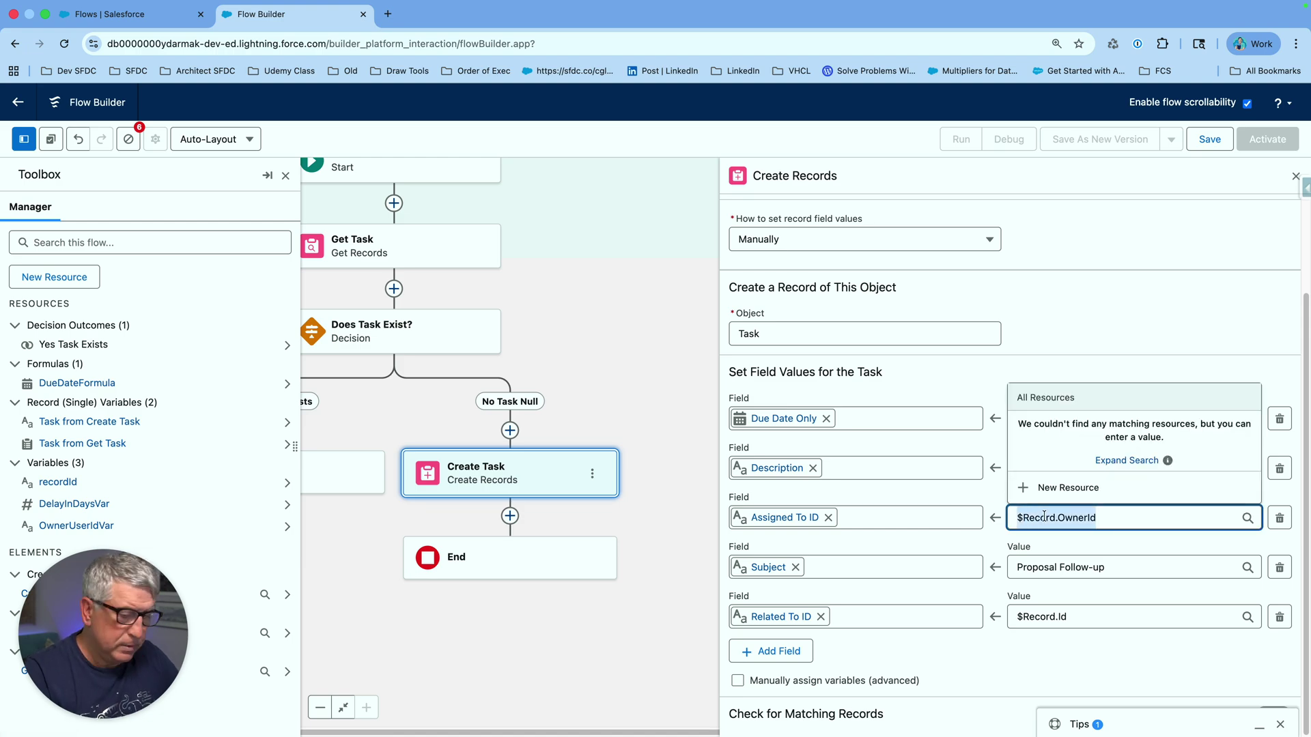
type("Own")
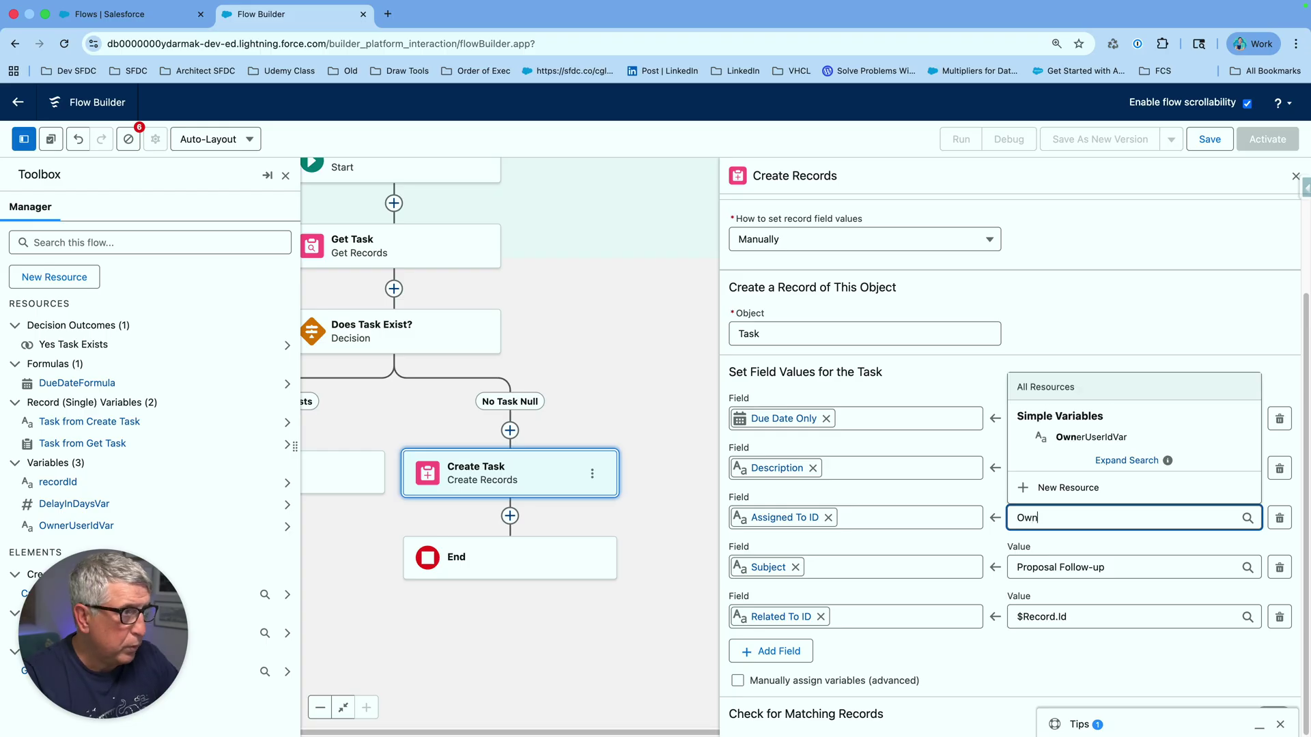
left_click(1085, 441)
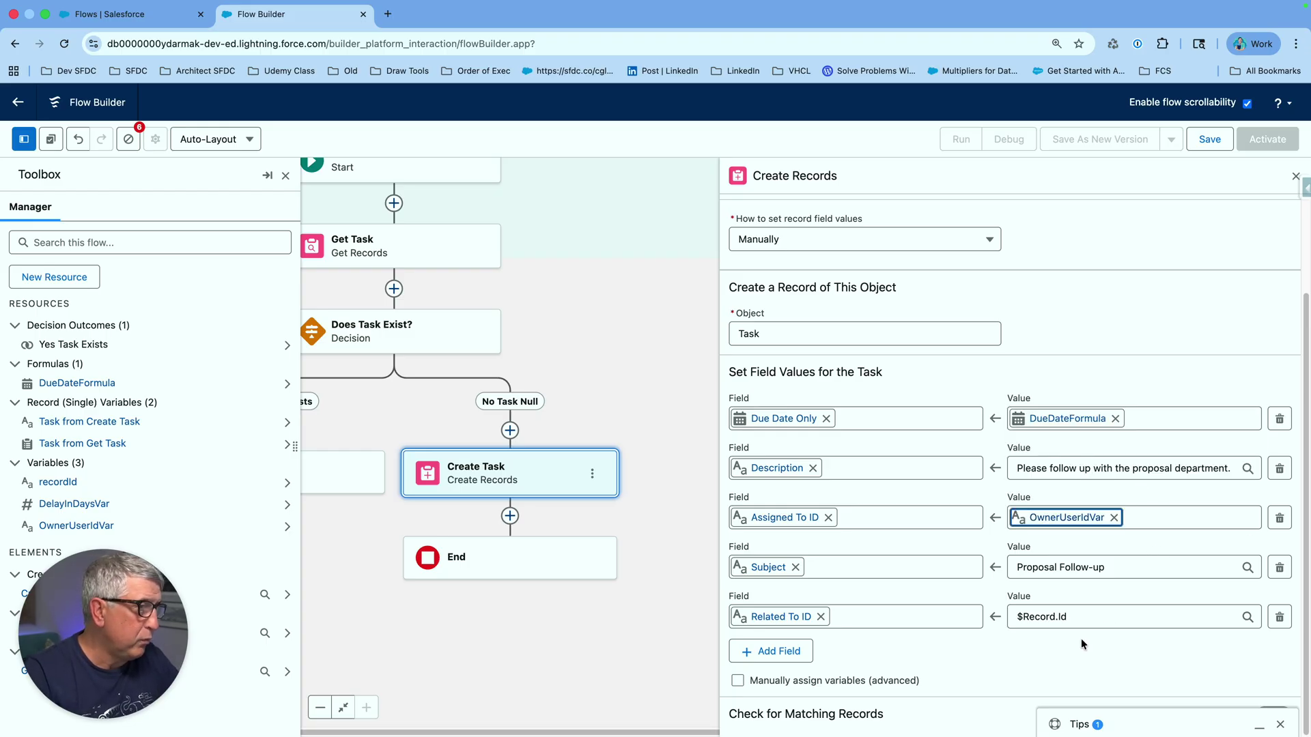
Set Create Task's Related To ID to the recordId variable instead of $Record.Id.
left_click(1075, 620)
left_click_drag(1088, 620, 1011, 619)
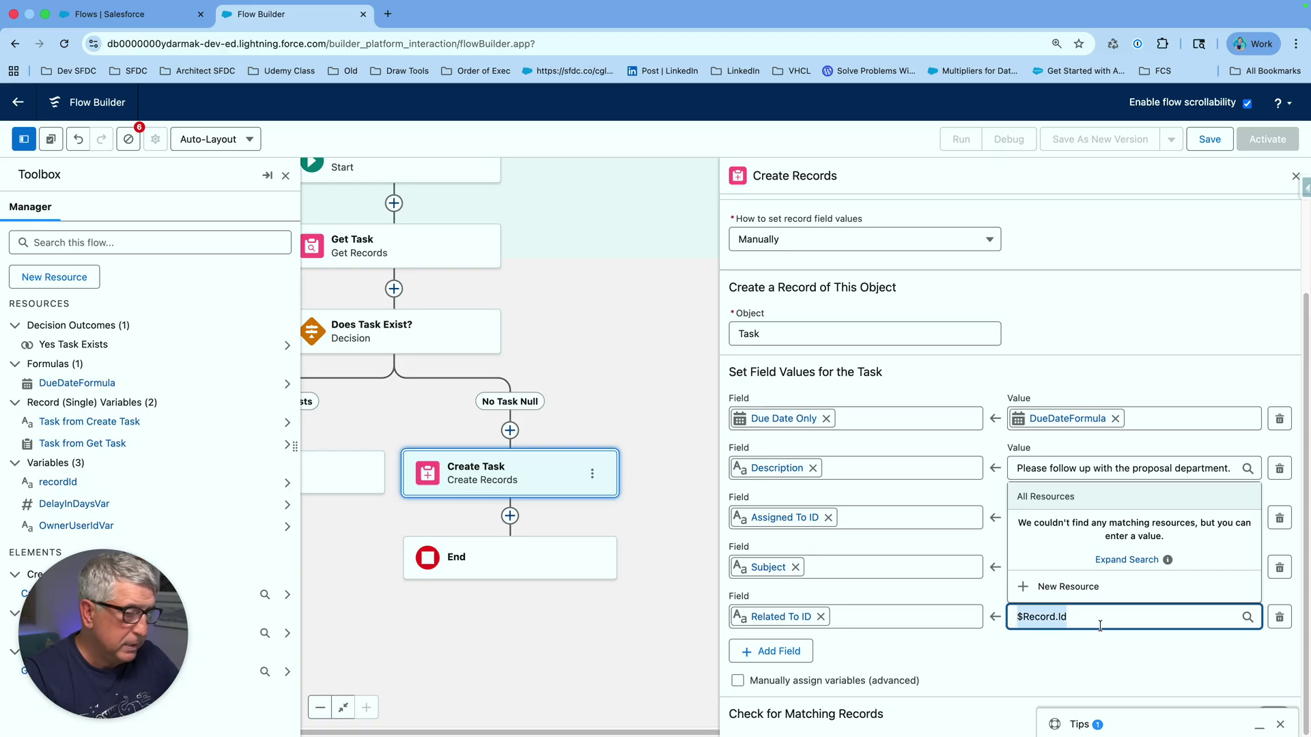
type("reco")
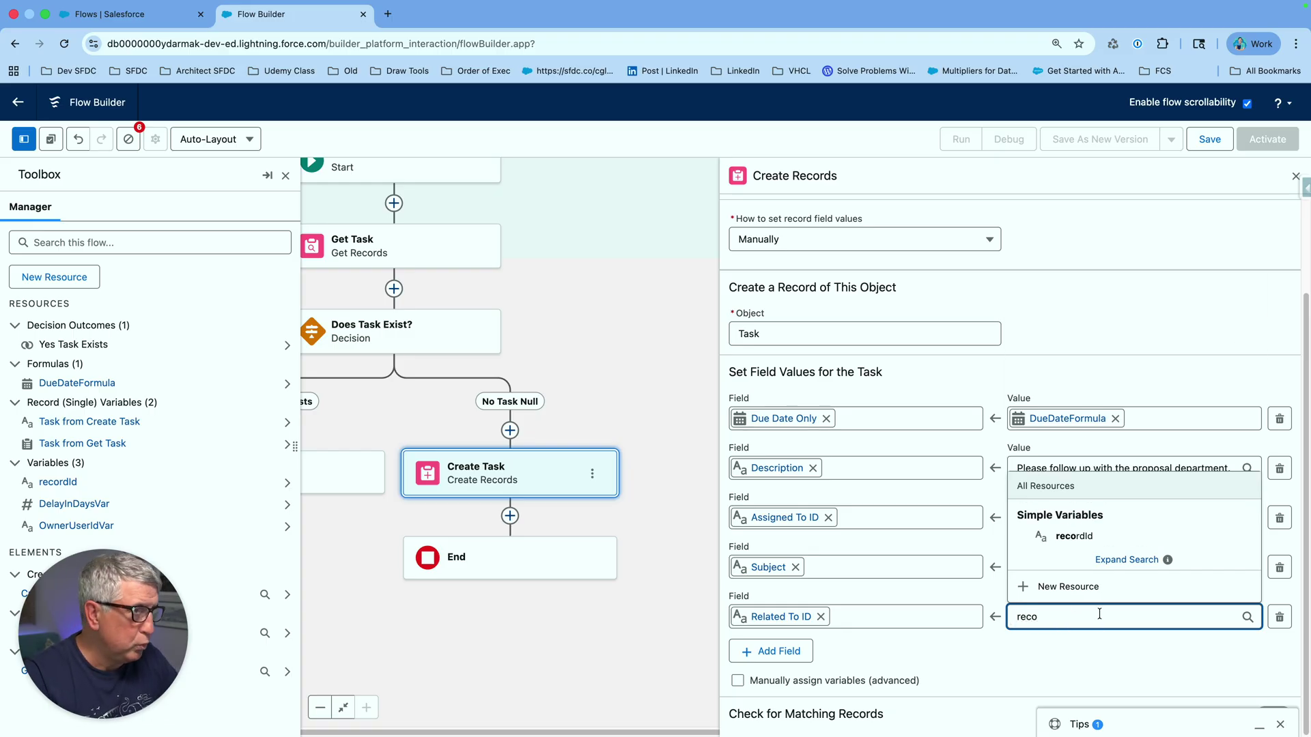
left_click(1092, 536)
left_click(1128, 336)
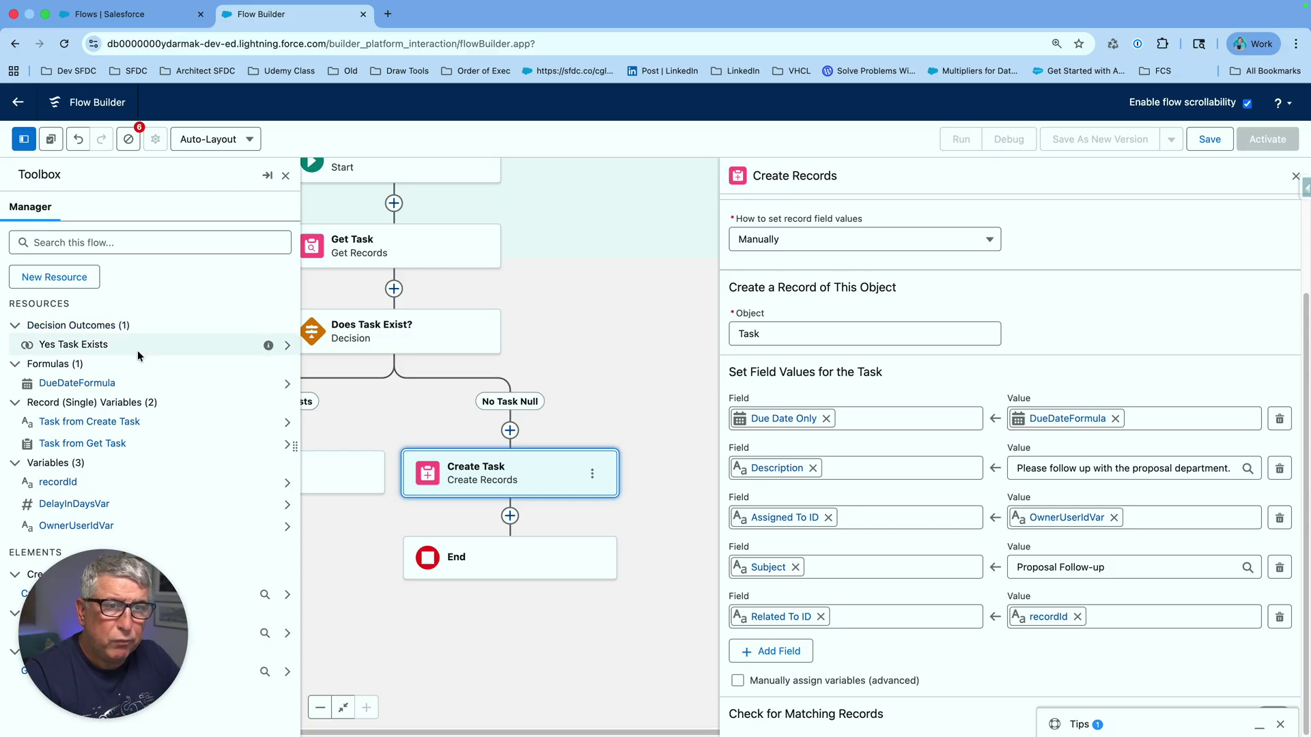
Replace the fixed 7 in DueDateFormula with {!DelayInDaysVar}.
left_click(68, 241)
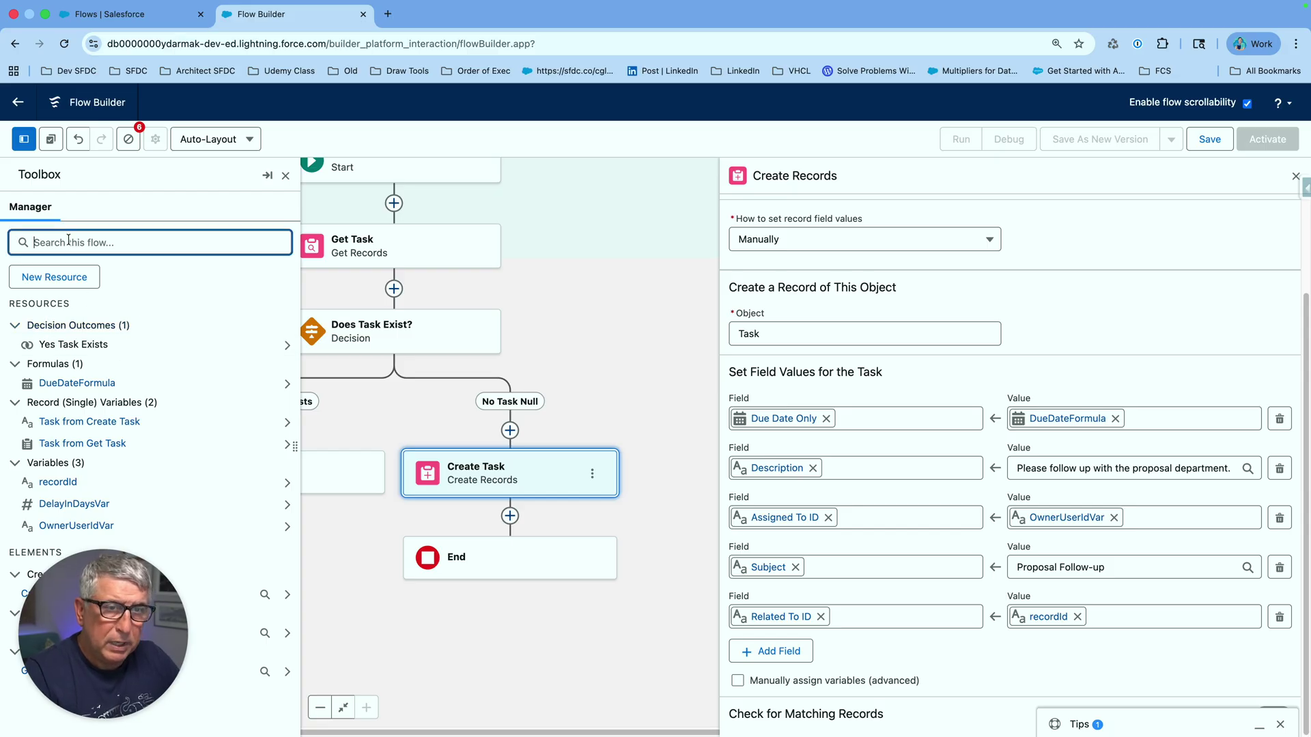
type("for")
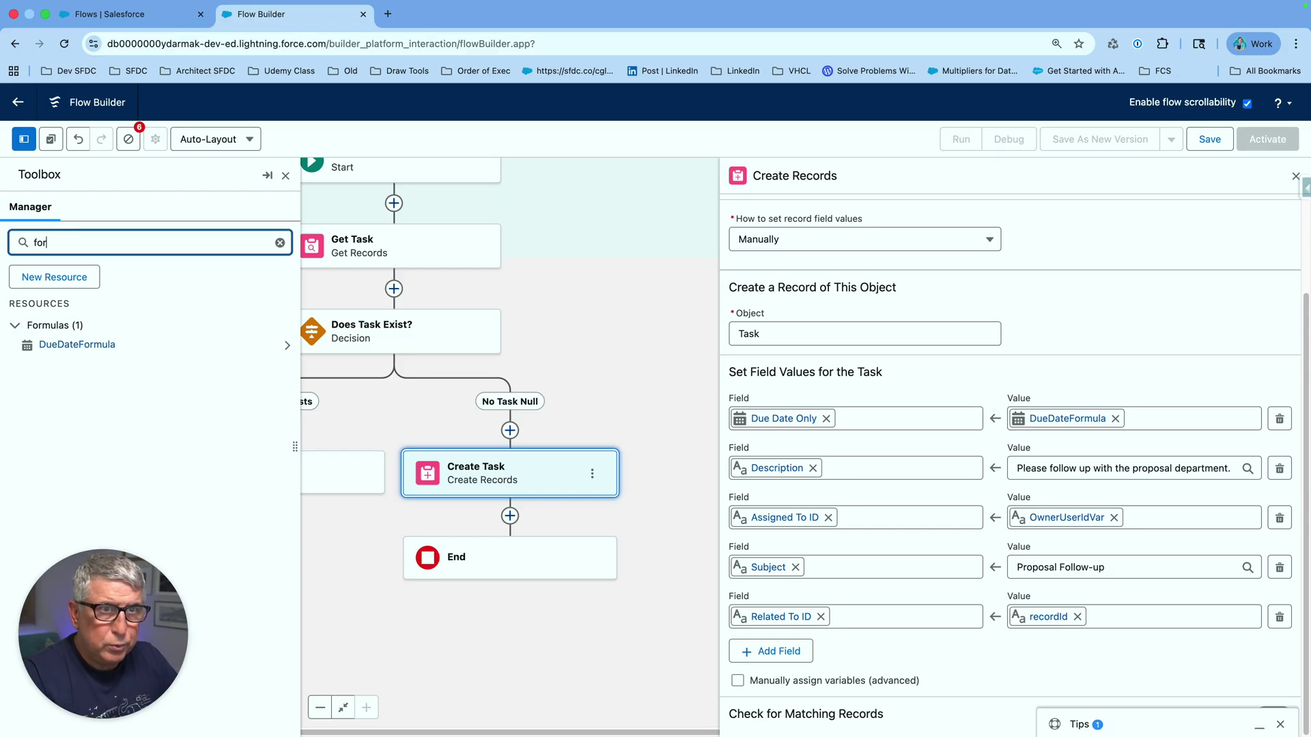
double_click(92, 346)
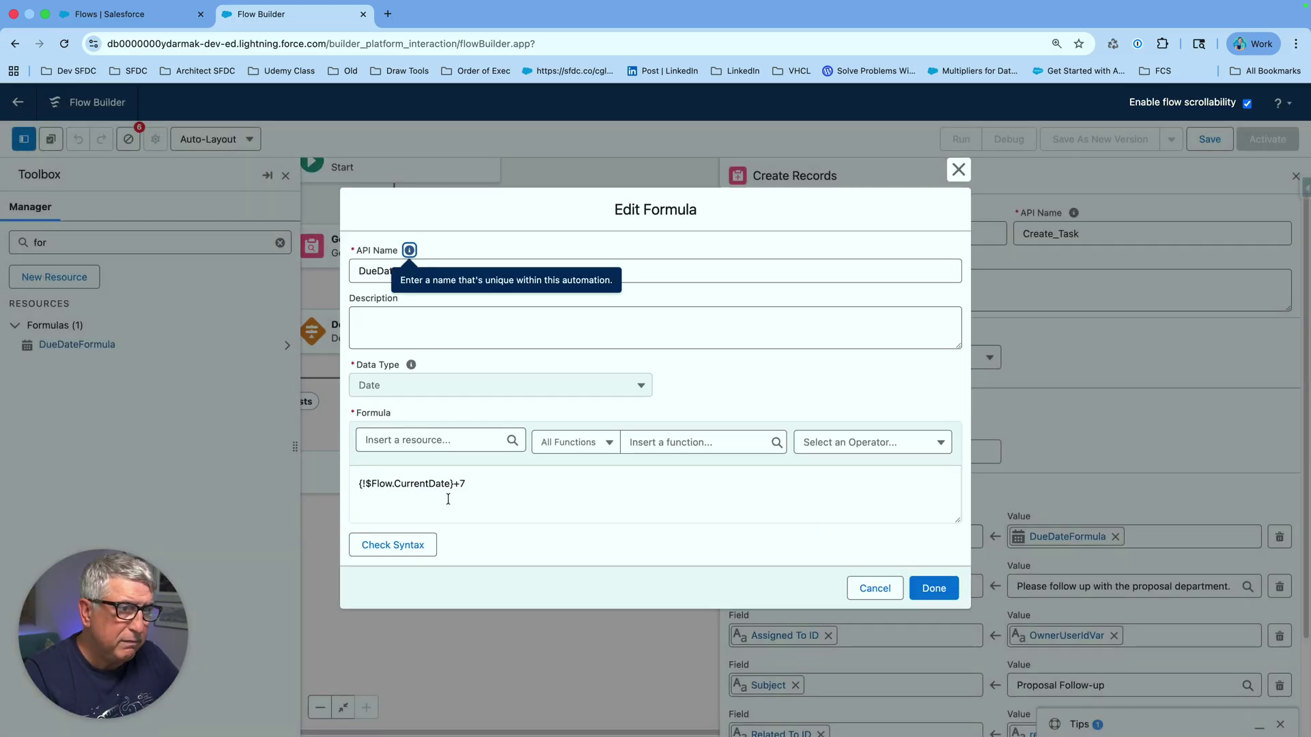
left_click(464, 486)
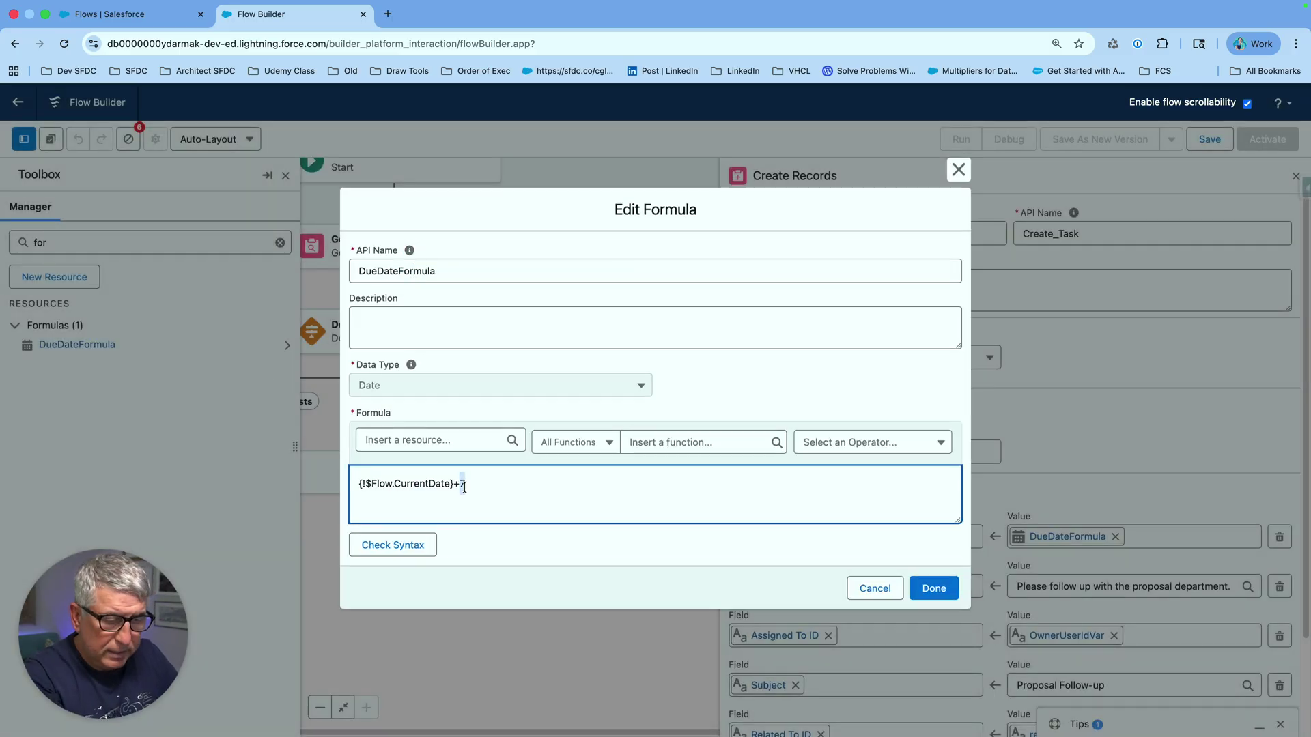
key("BackSpace")
left_click(442, 442)
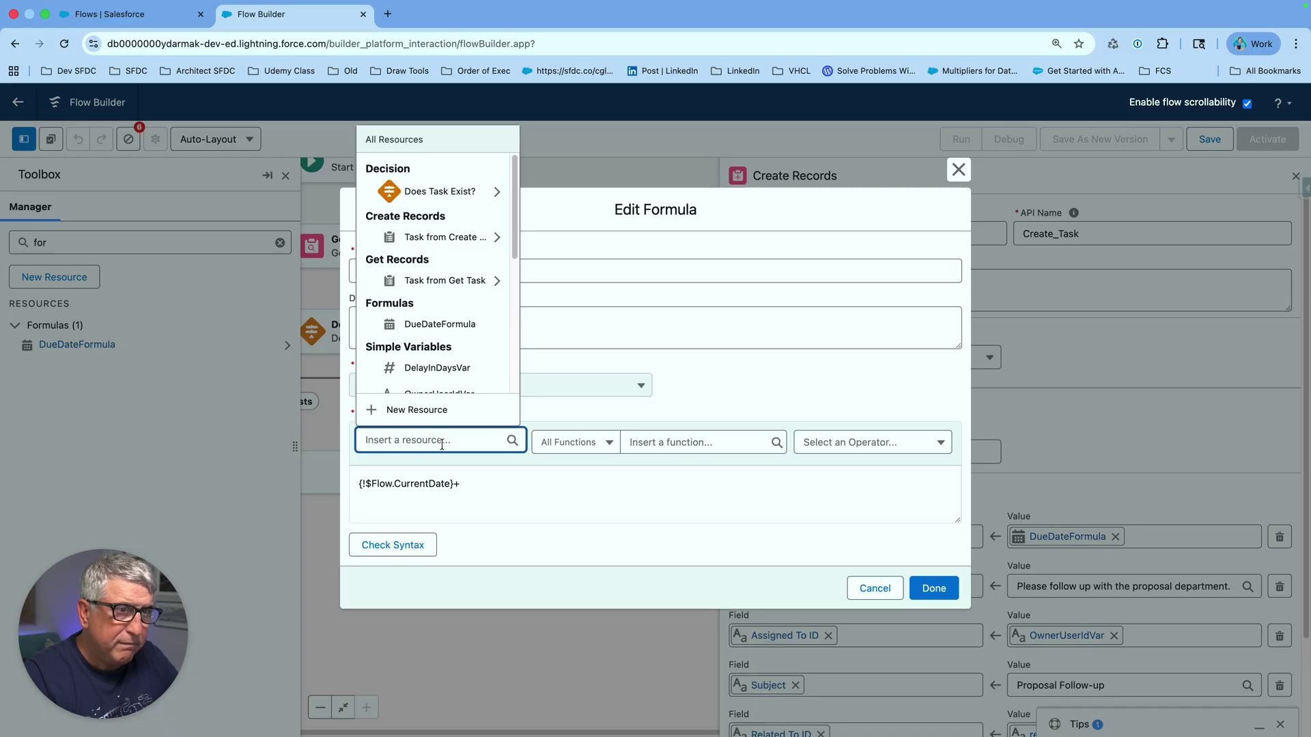
type("va")
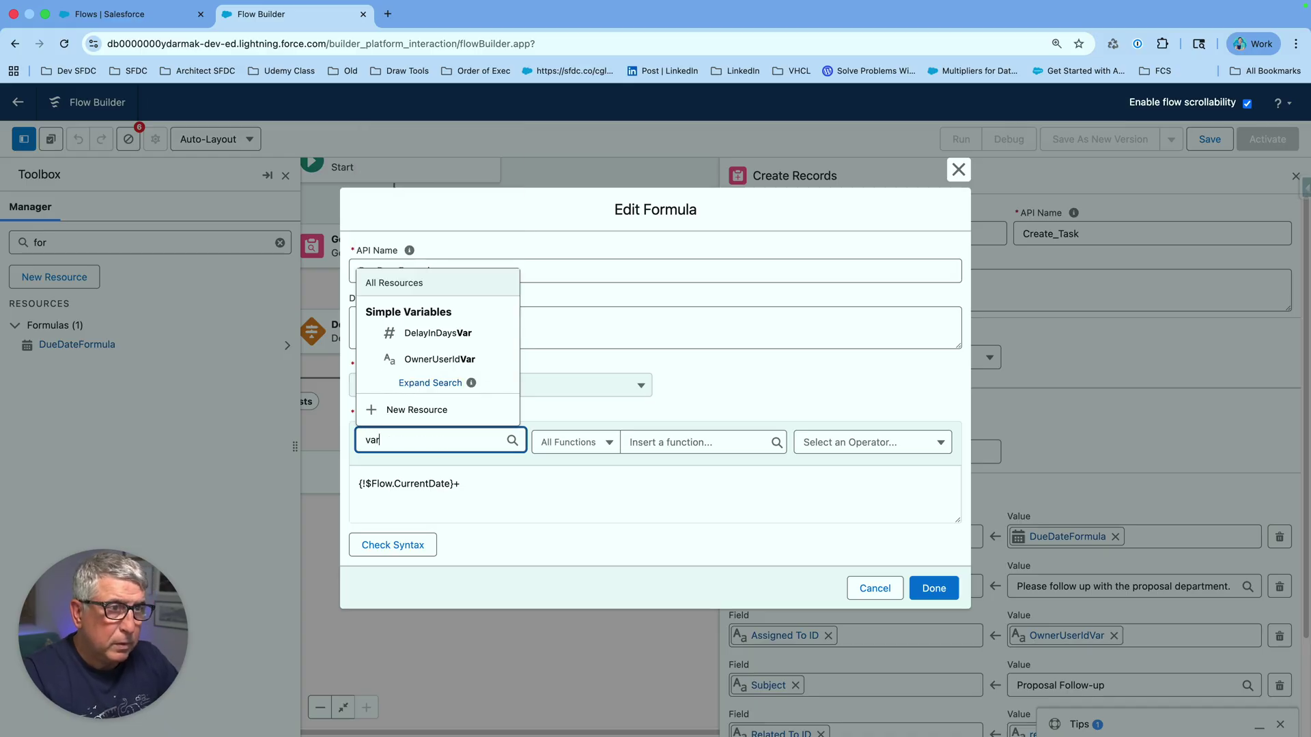
type("r")
left_click(441, 332)
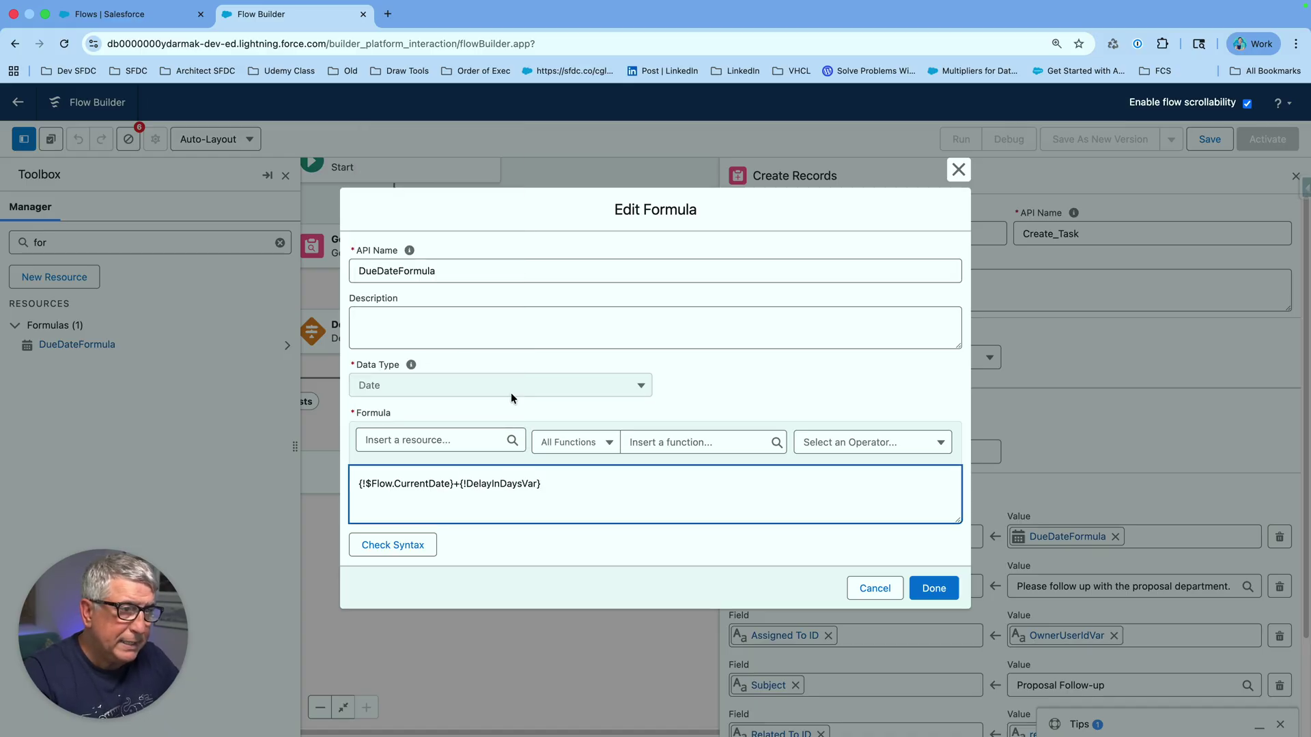
left_click(934, 588)
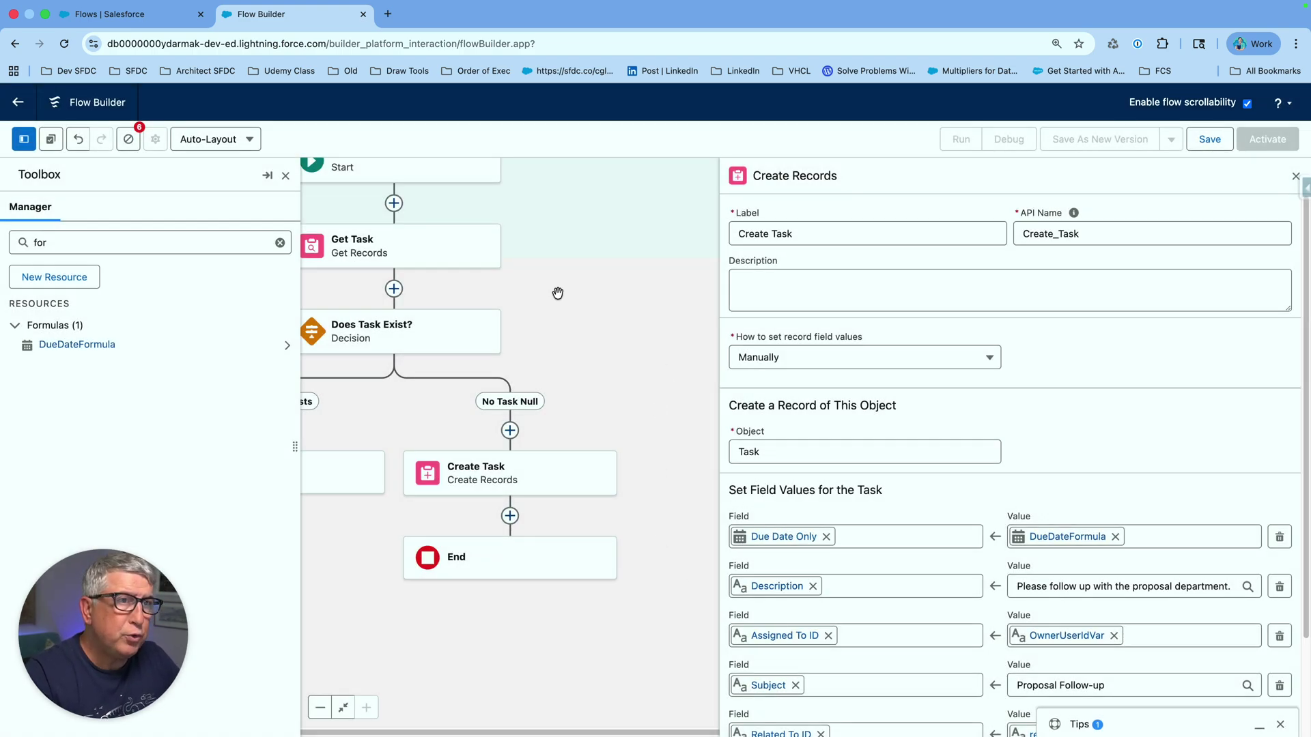
left_click(1210, 141)
Confirm saving AL Flow 2 version 1, close the resource panel and show the Start node.
left_click(943, 511)
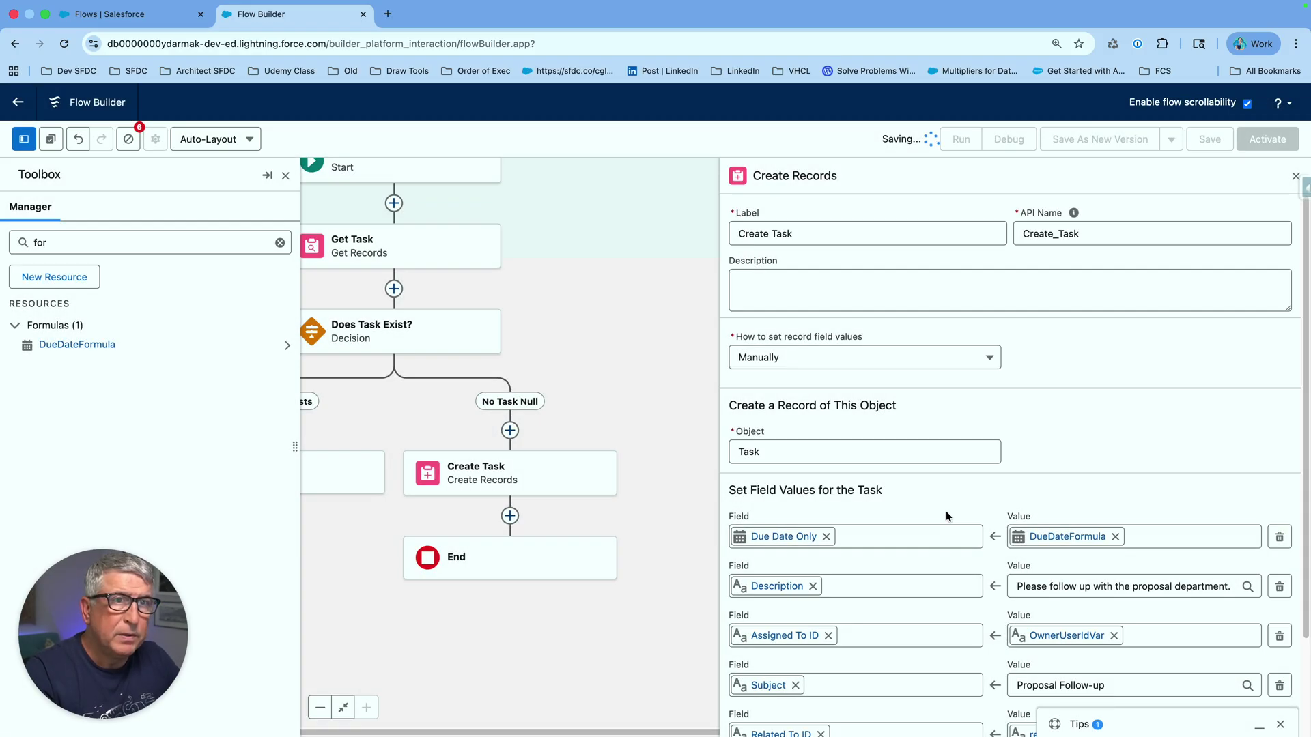
left_click(285, 177)
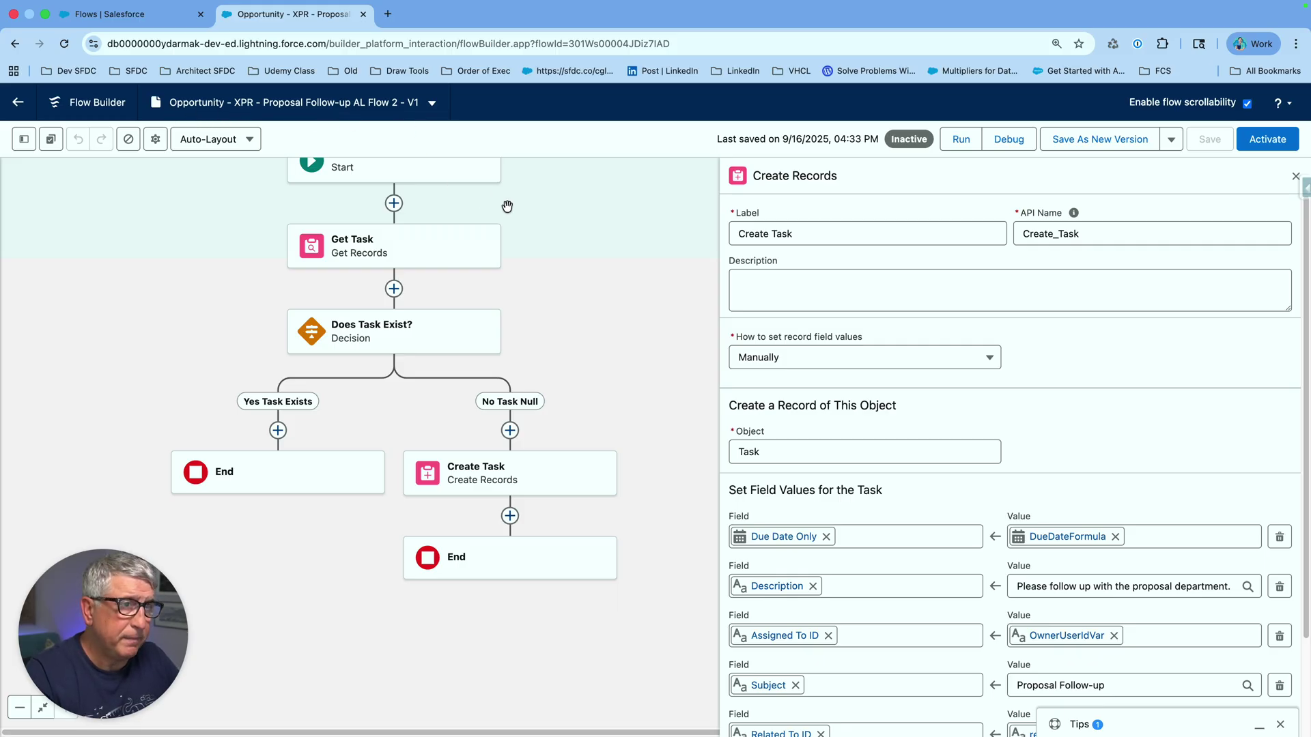
left_click_drag(585, 239, 583, 319)
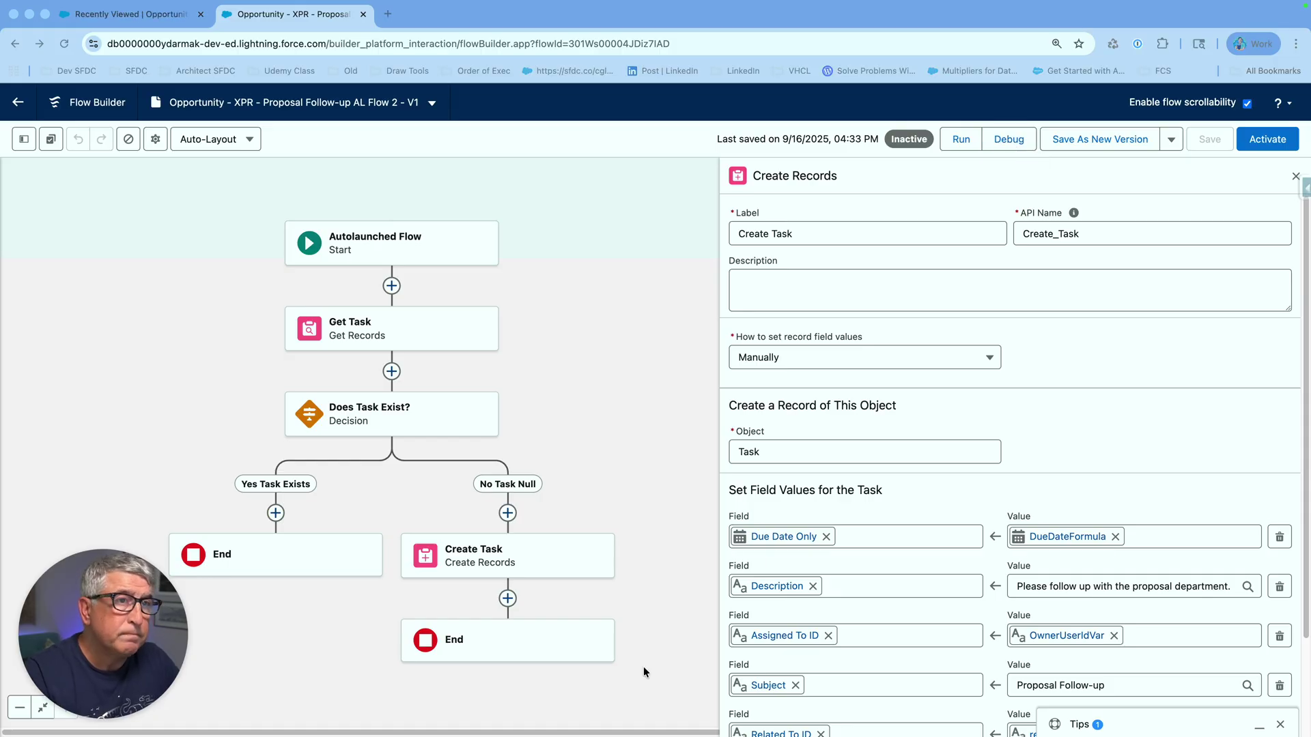
left_click(121, 15)
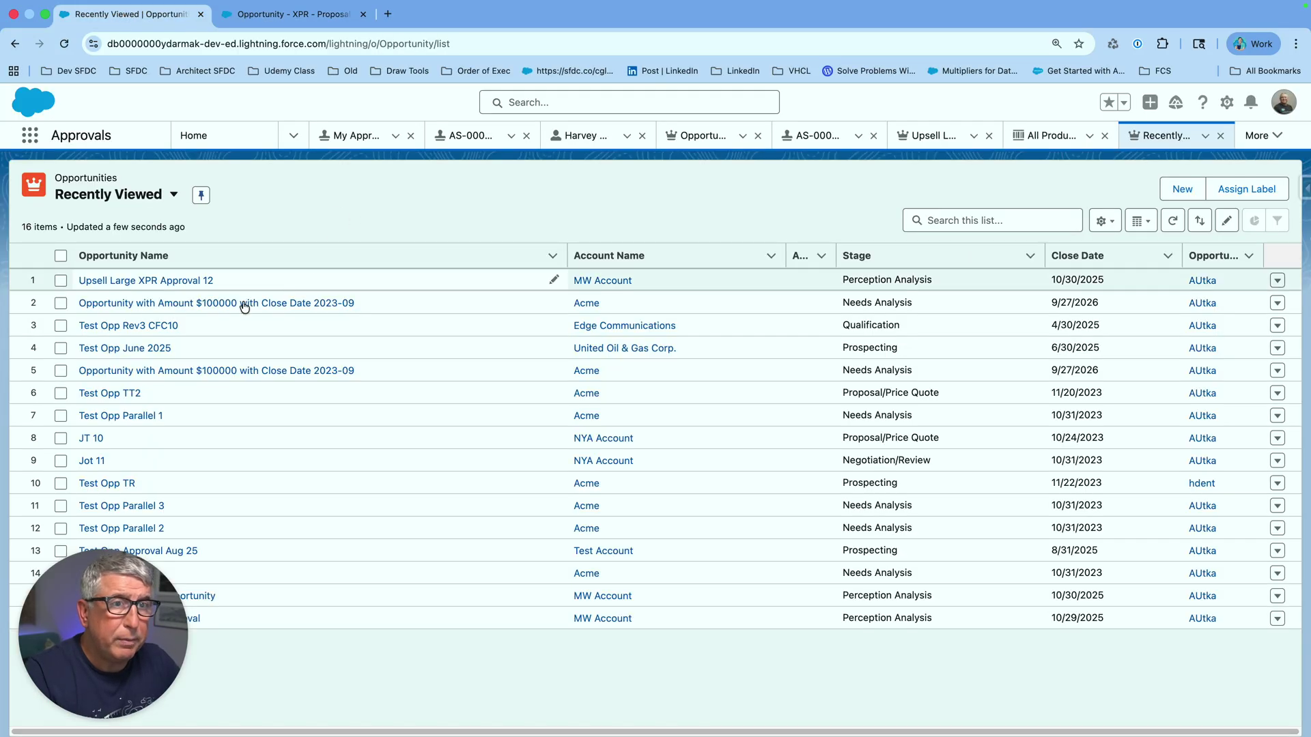
Copy the Upsell Large XPR Approval 12 opportunity's record ID from its page address.
left_click(190, 288)
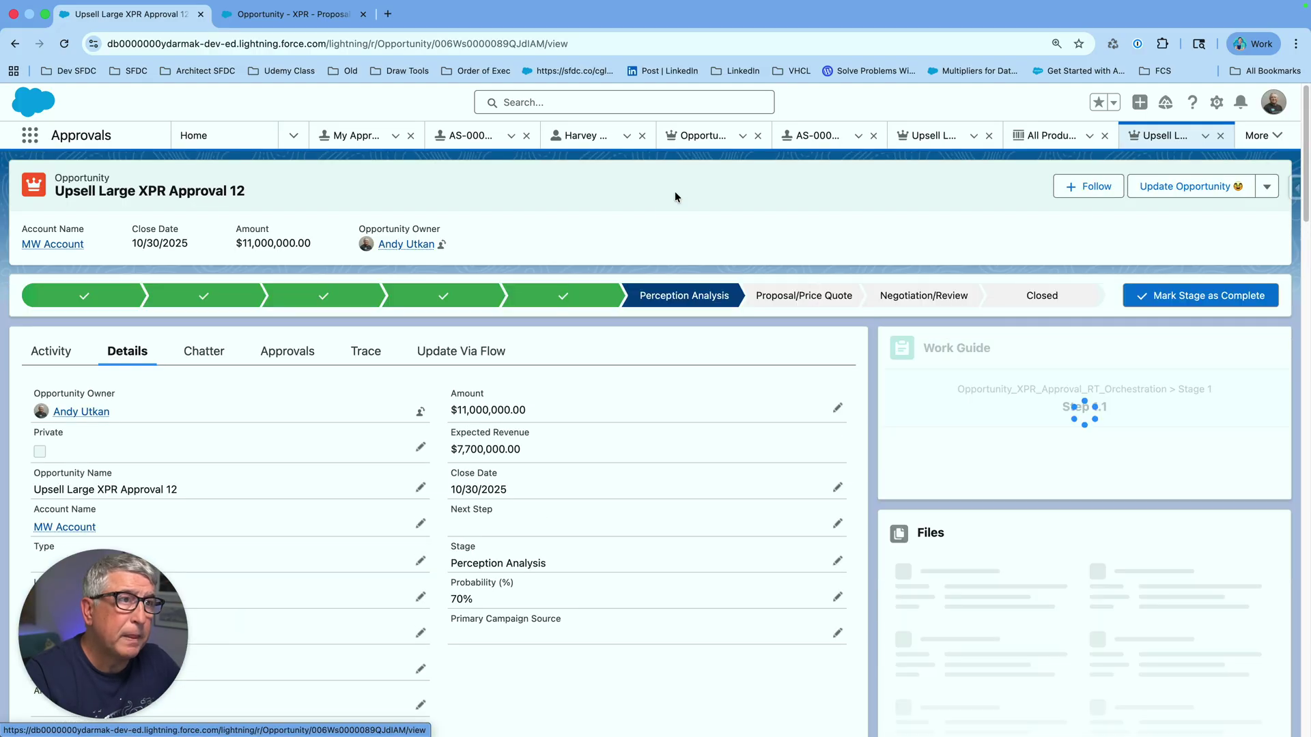
left_click(494, 42)
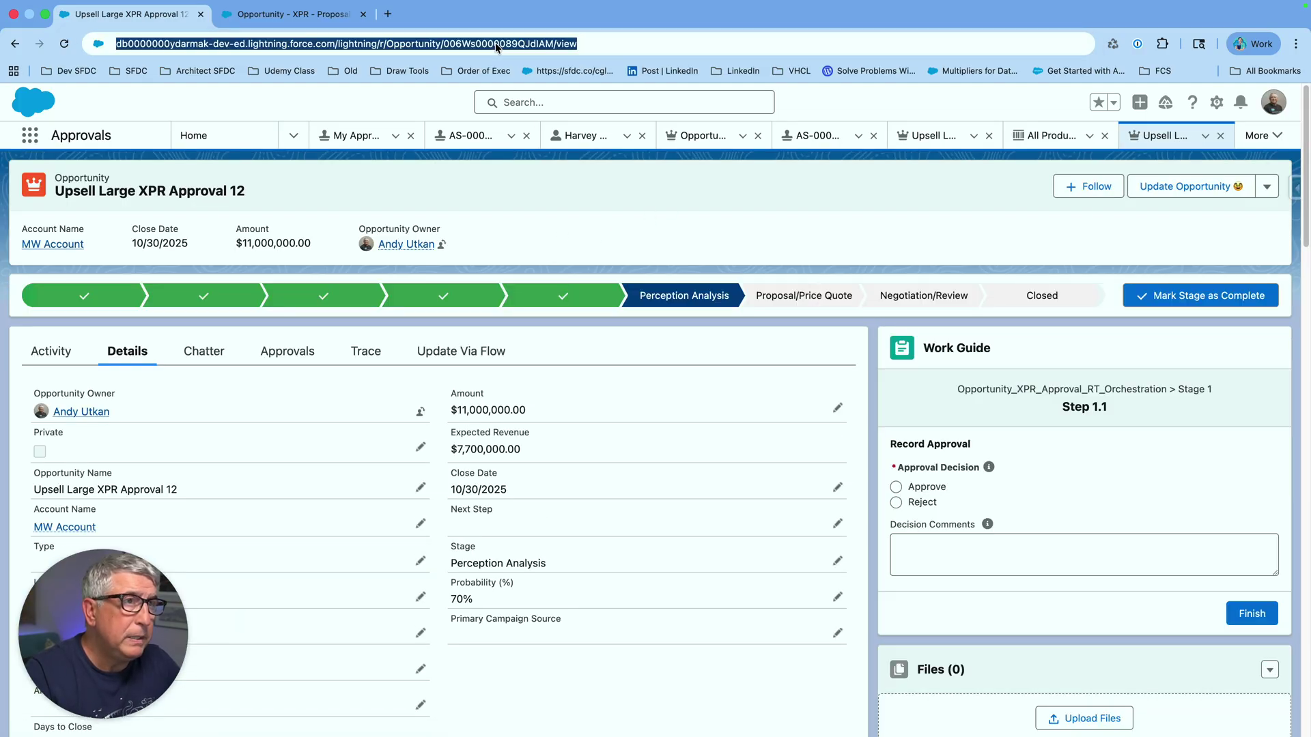
left_click(503, 43)
right_click(512, 43)
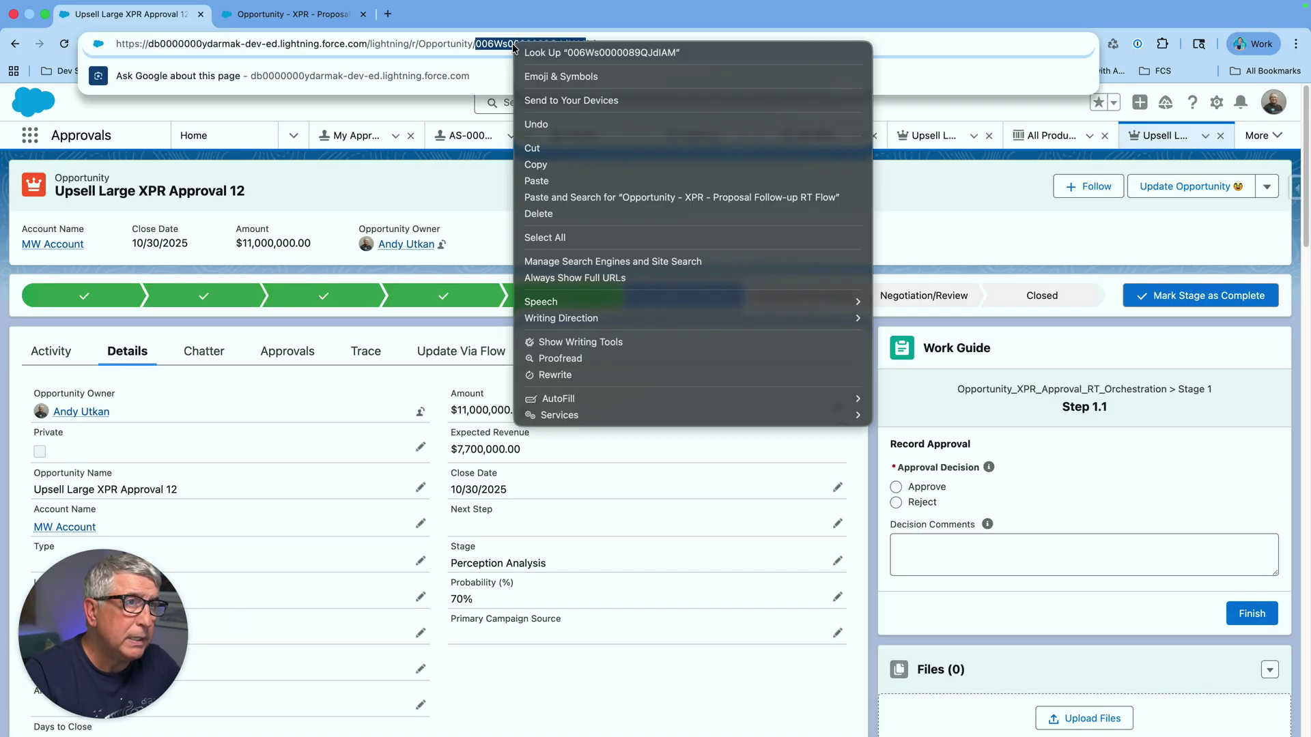
left_click(547, 169)
Copy the Last Modified By user's ID from their profile page address.
scroll(560, 389, "down", 8)
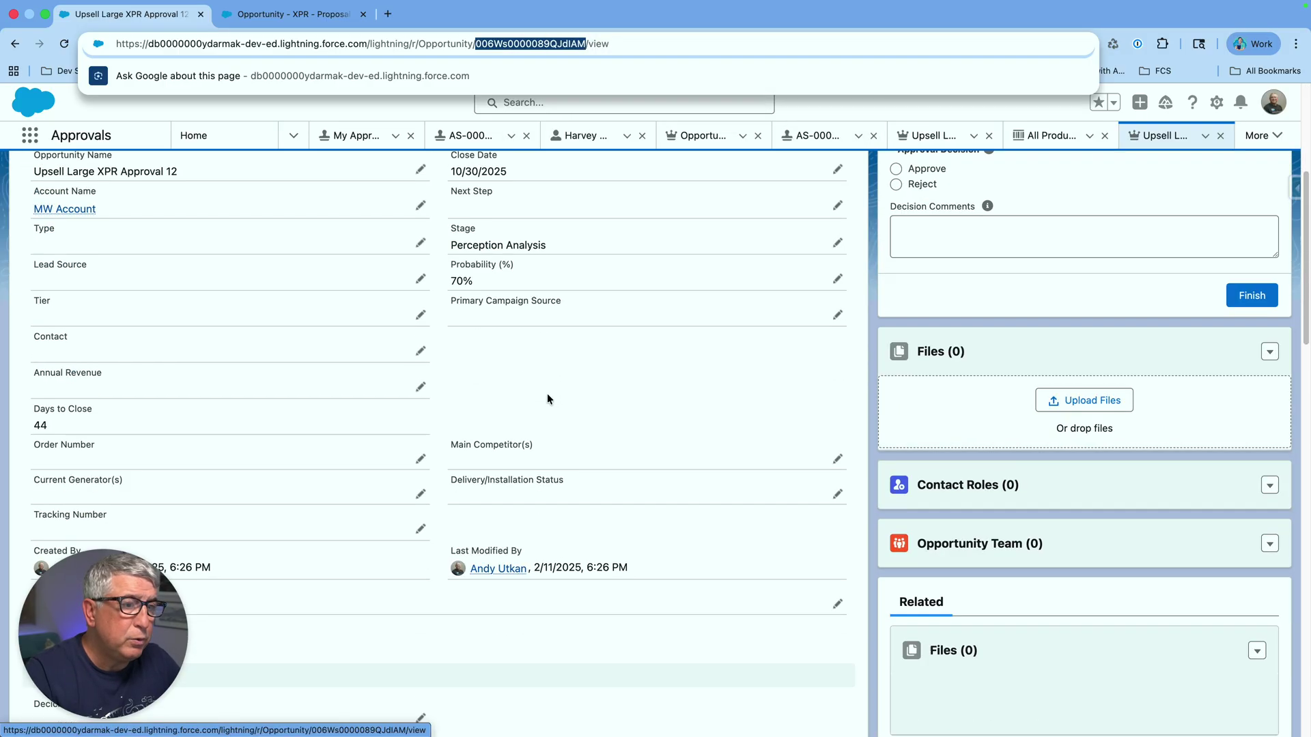
left_click(510, 360)
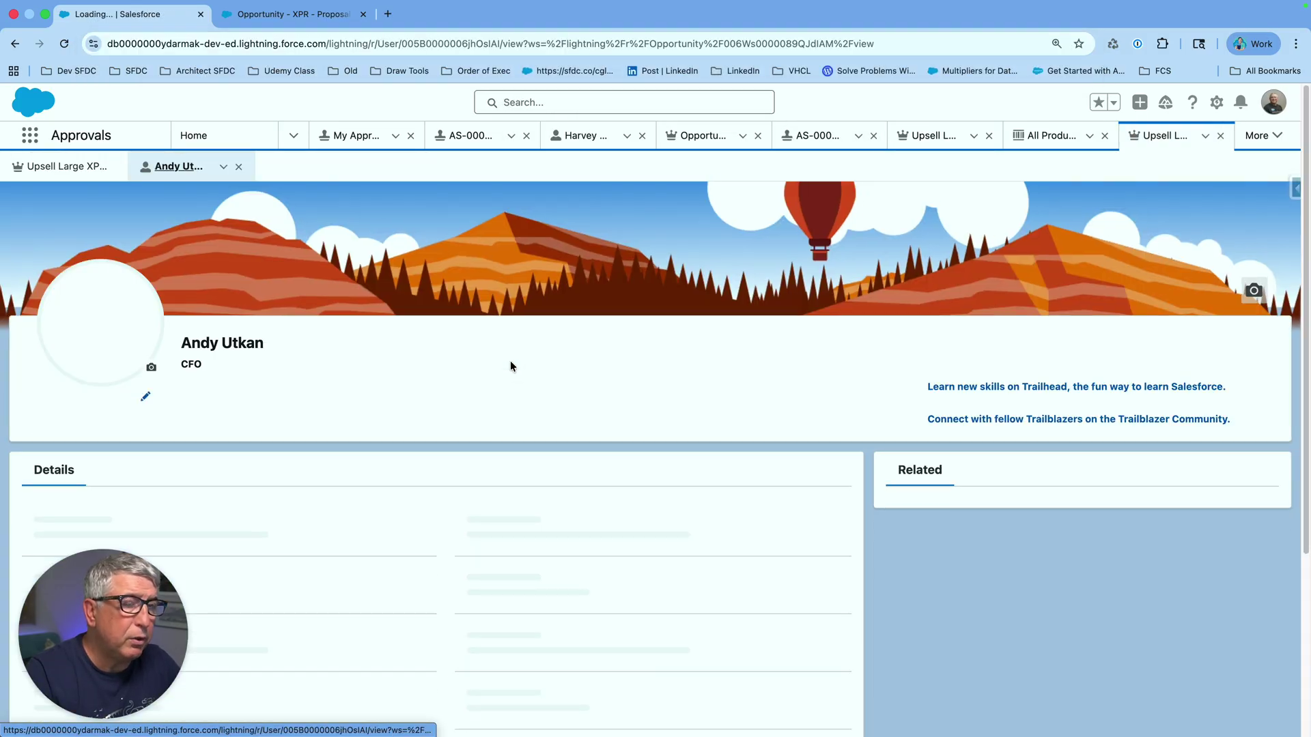
left_click(461, 46)
double_click(491, 44)
right_click(494, 45)
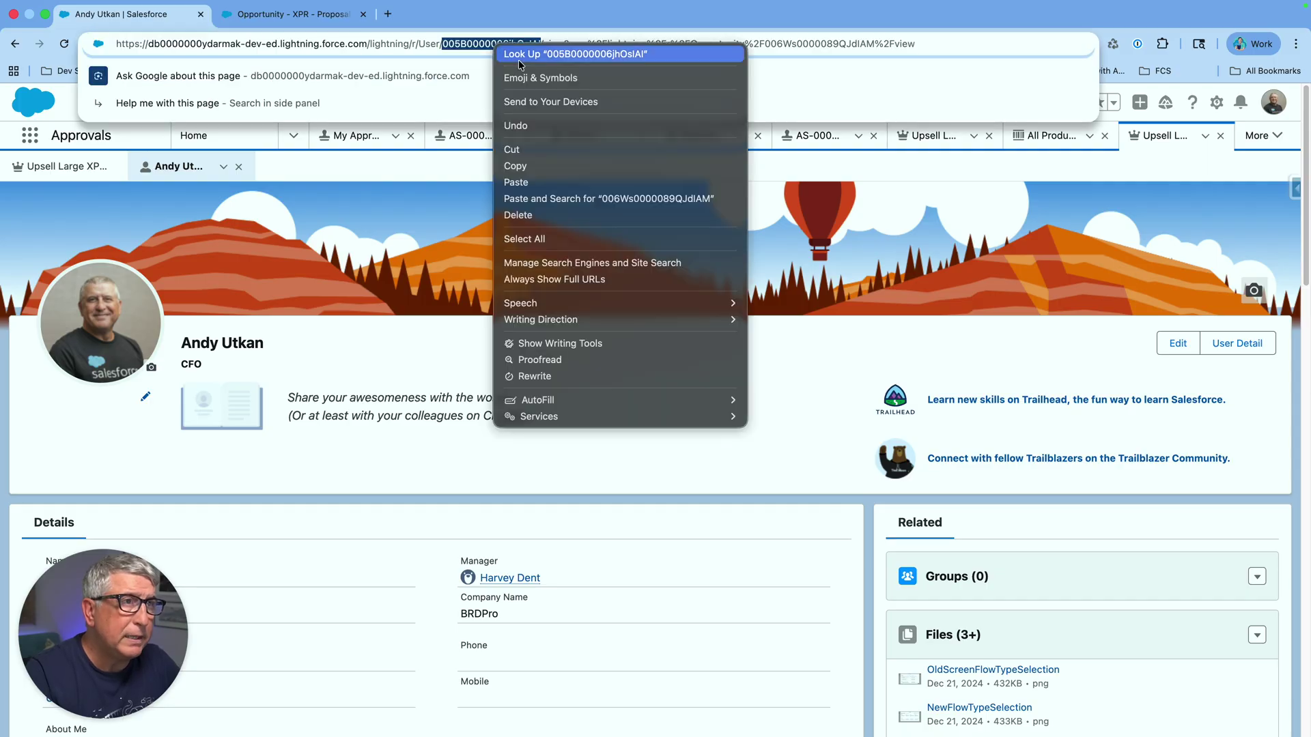
left_click(515, 166)
Debug in rollback mode with DelayInDaysVar 7 and the pasted user and opportunity IDs.
left_click(294, 14)
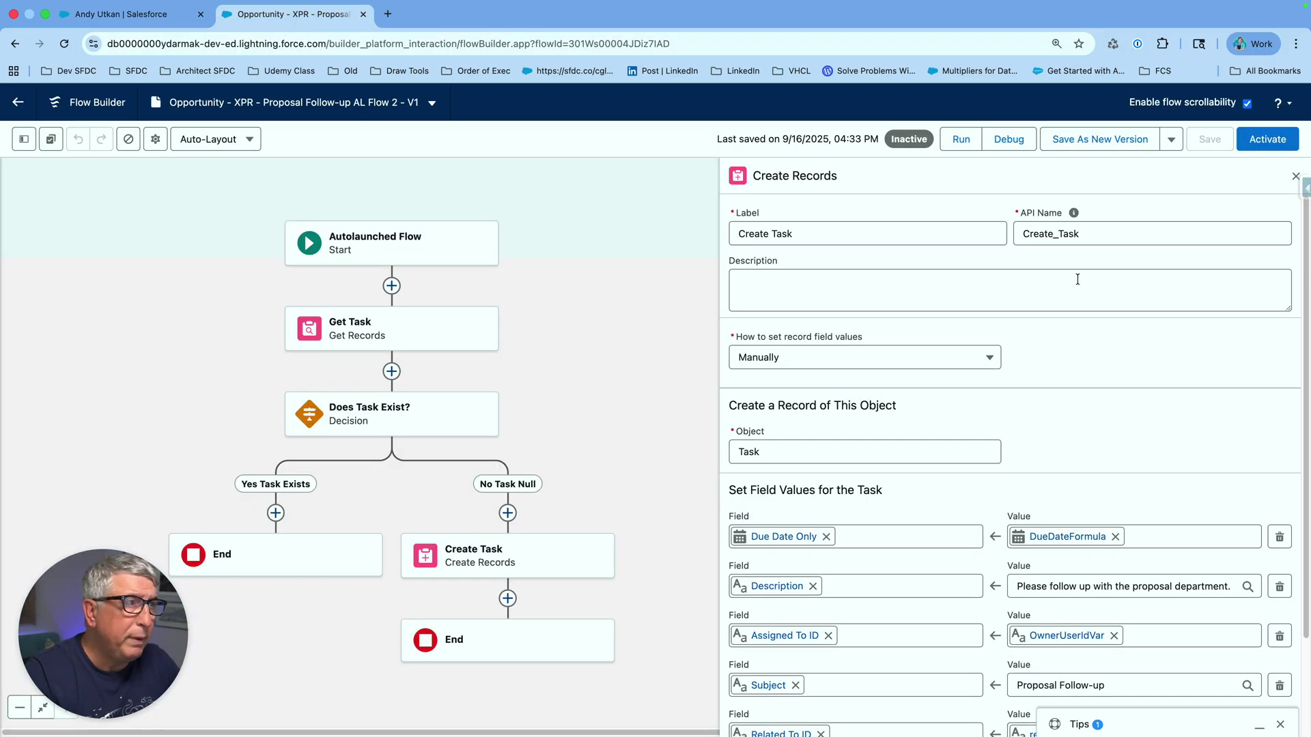
left_click(1014, 144)
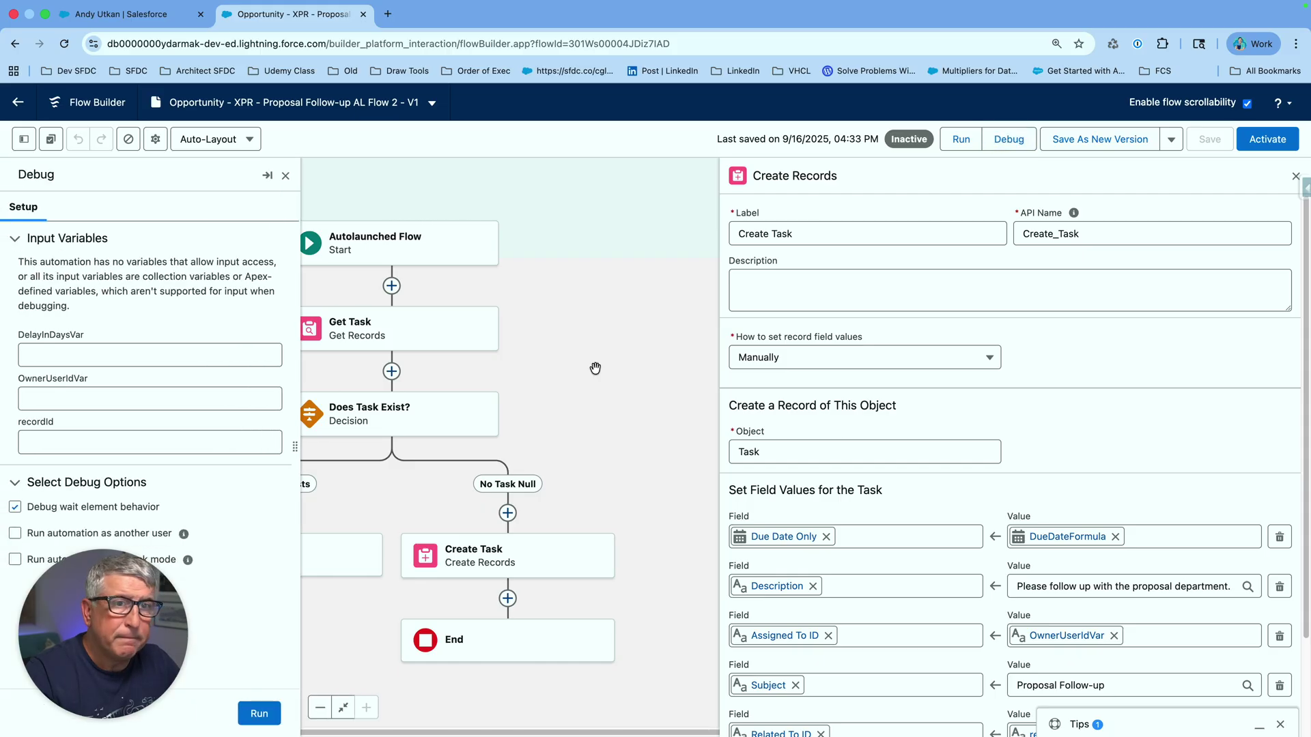
left_click(117, 352)
type("7")
left_click(117, 397)
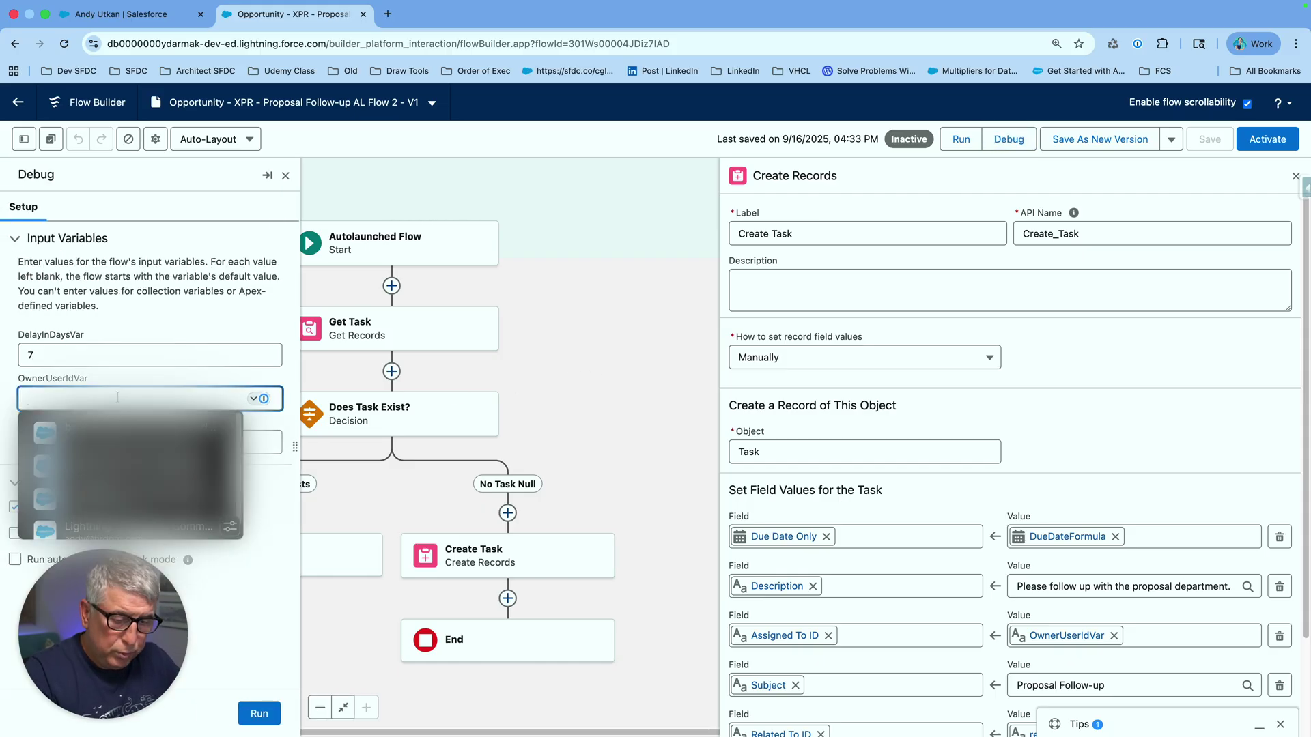
key("super+v")
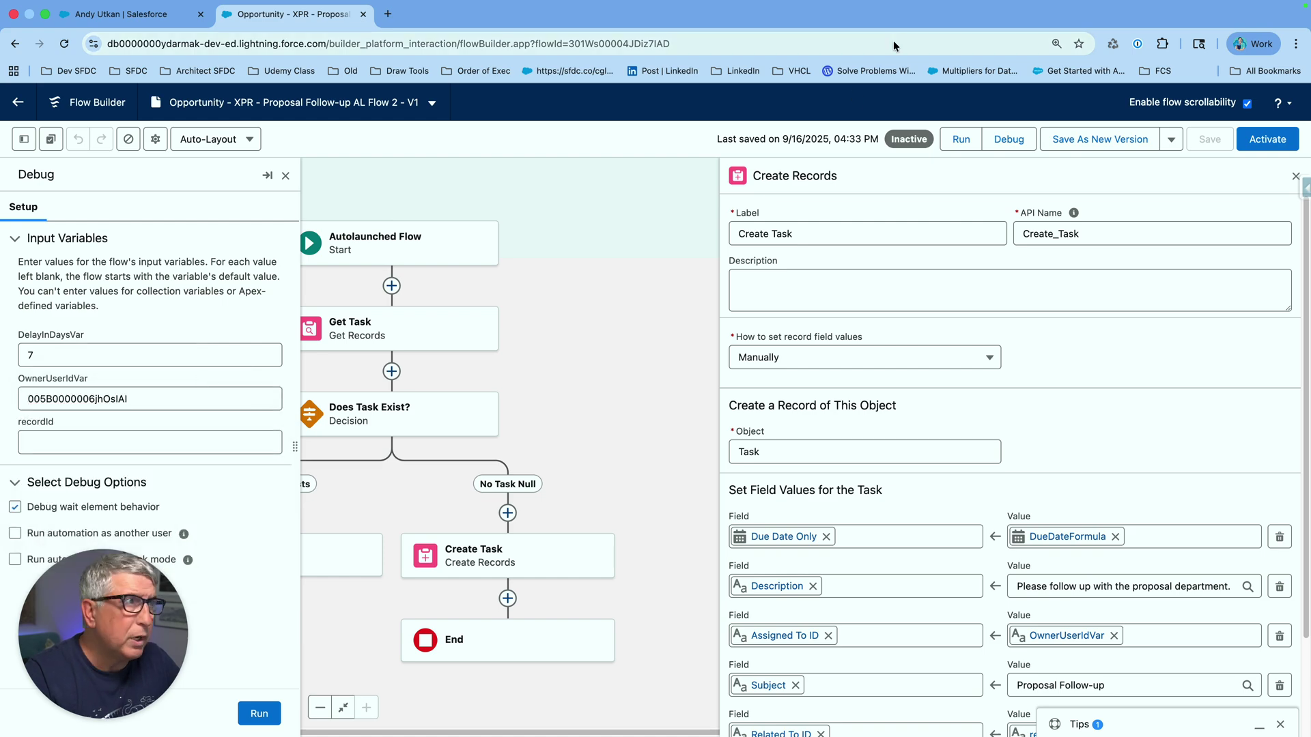
left_click(59, 443)
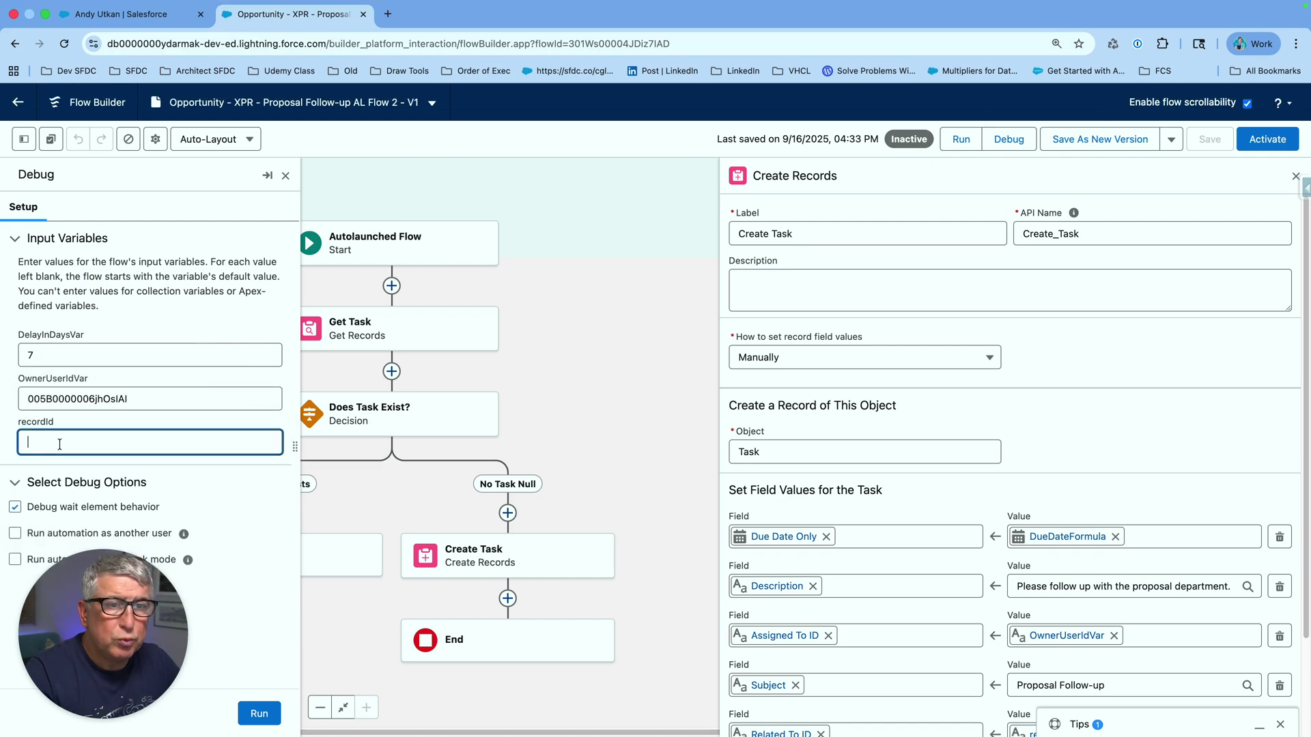
key("super+v")
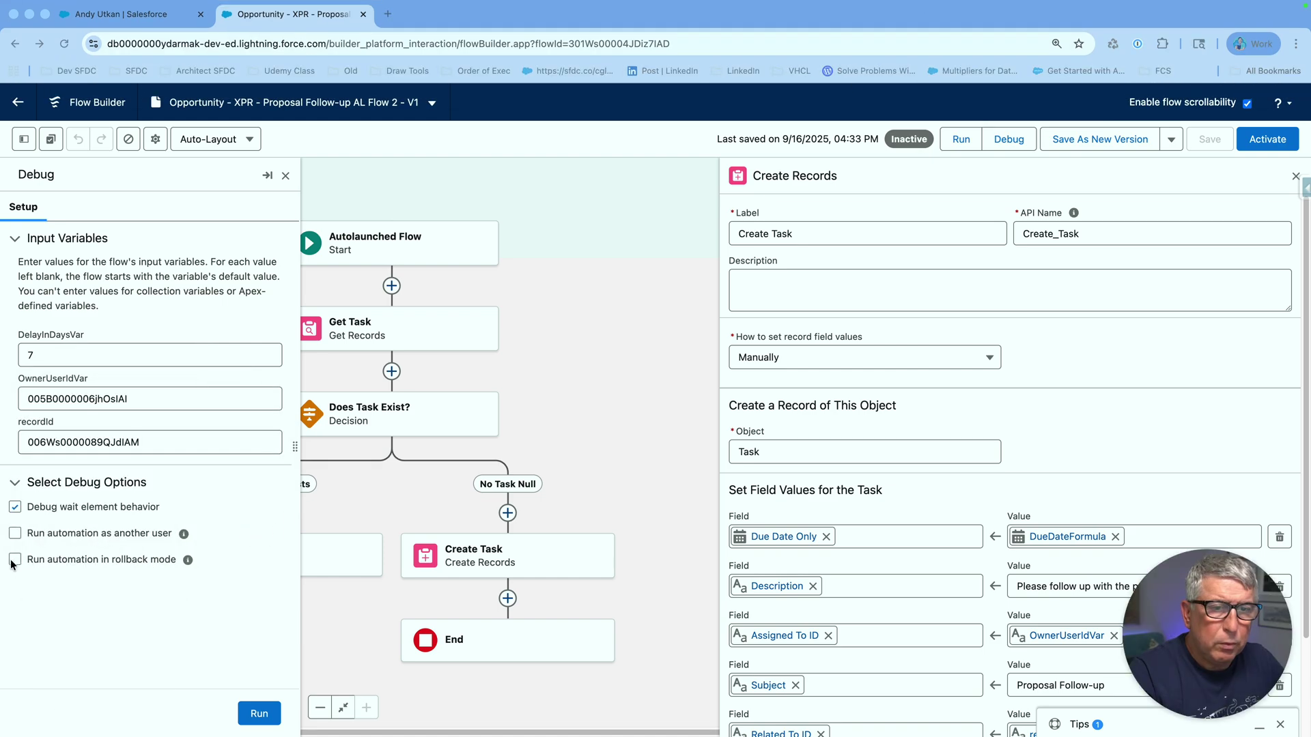
left_click(15, 561)
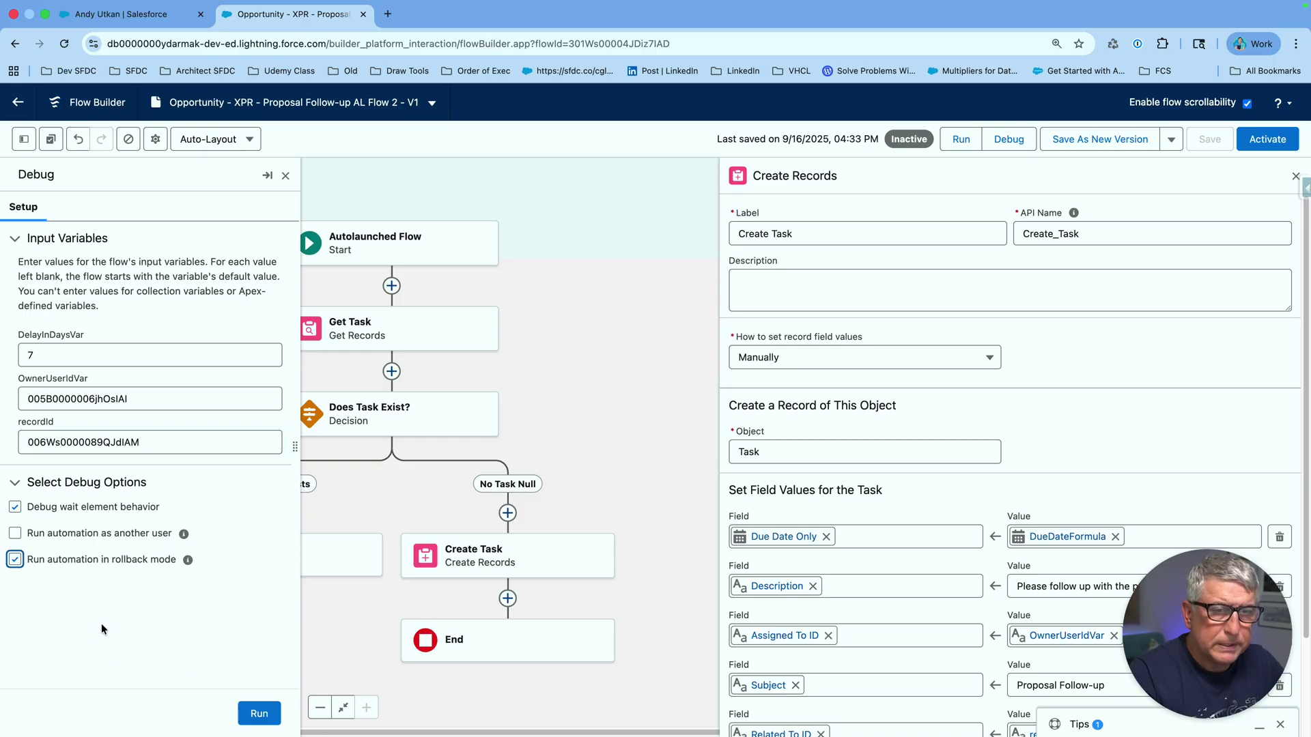
left_click(260, 713)
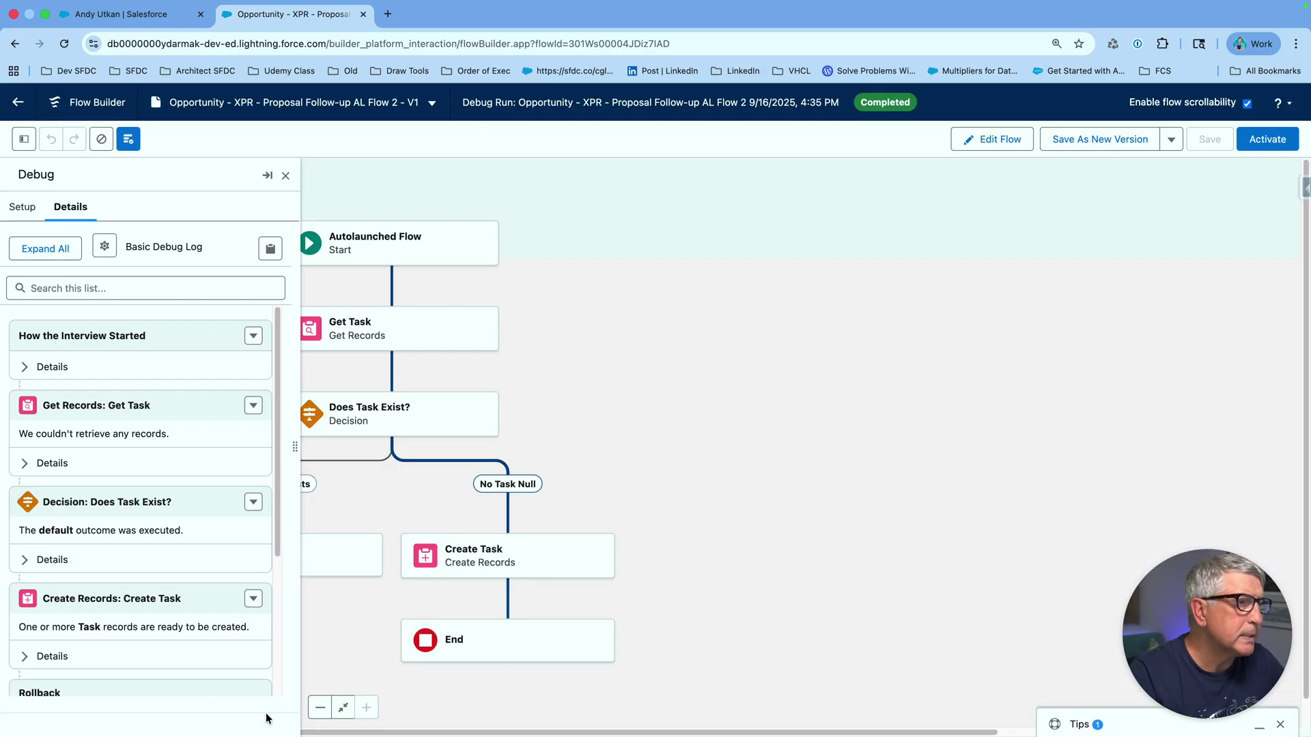